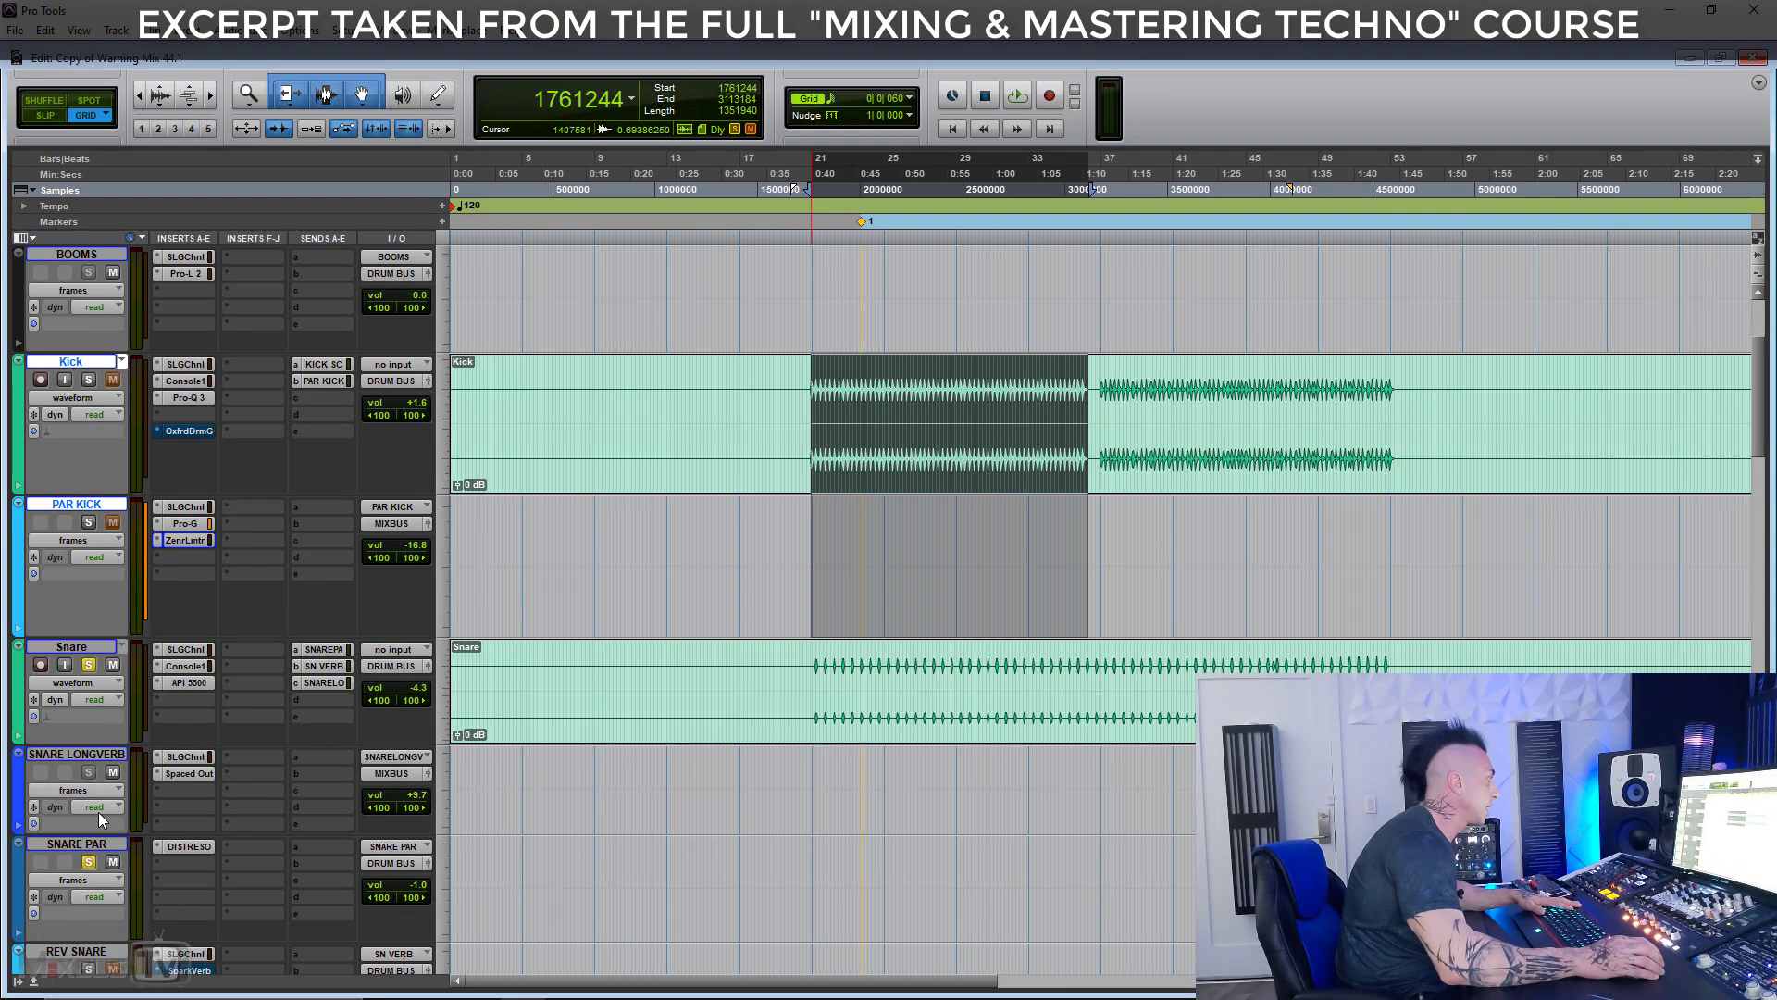
Select the first snare section on the Snare track, from about bar 21 to bar 53
{"action": "scroll", "coordinate": [135, 734], "scroll_direction": "down", "scroll_amount": 3}
{"action": "key", "text": "ctrl+bracketleft"}
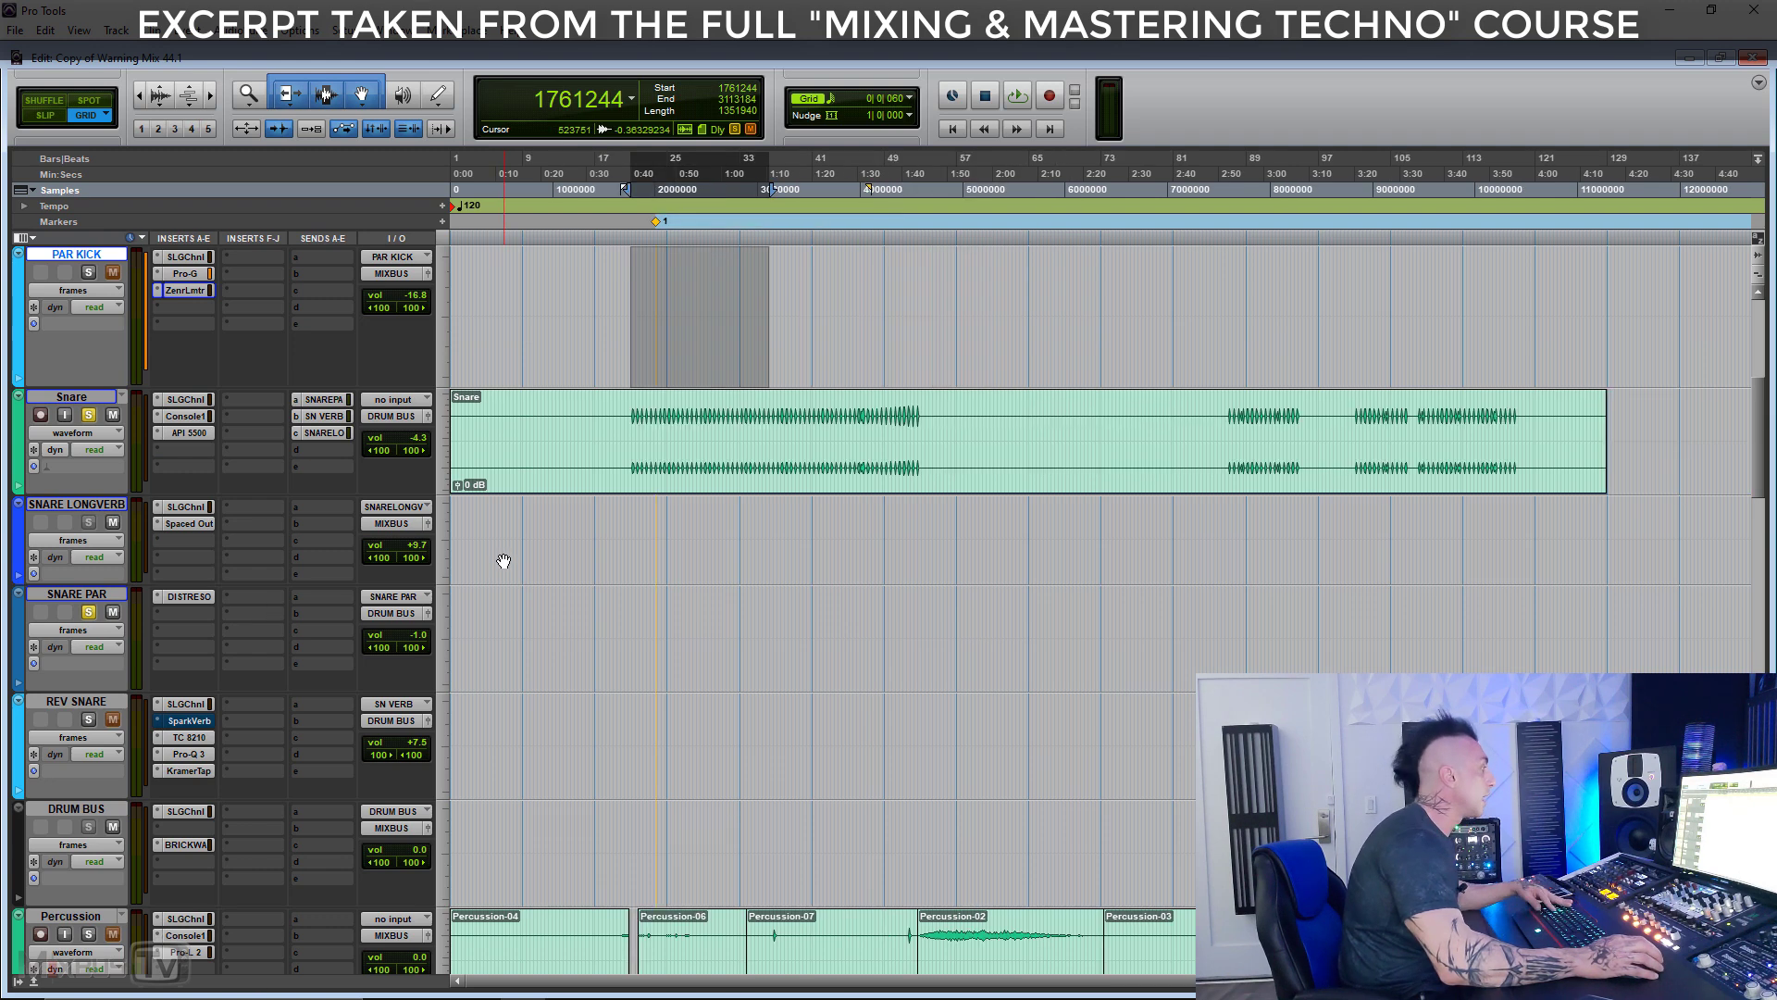
{"action": "left_click_drag", "start_coordinate": [641, 432], "coordinate": [929, 422]}
{"action": "key", "text": "ctrl+bracketright"}
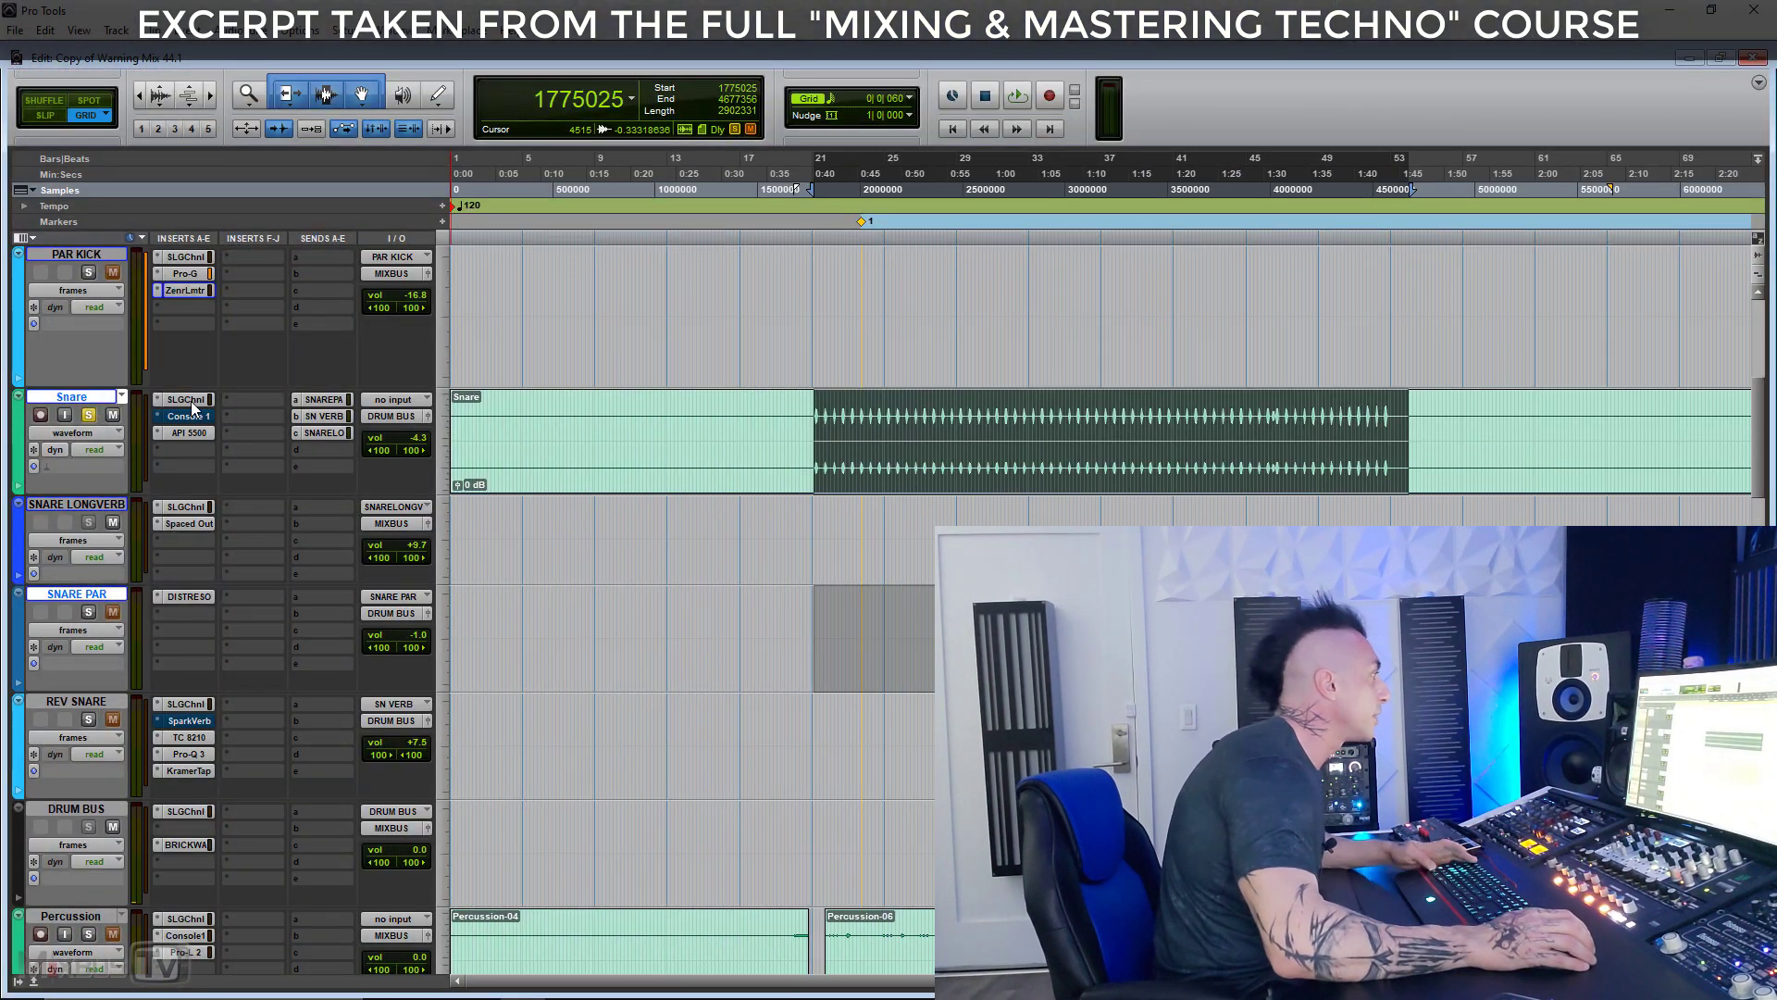
Play the selected snare section and inspect the SSL Channel and Console 1 plug-ins on the Snare track
{"action": "left_click", "coordinate": [191, 401]}
{"action": "key", "text": "space"}
{"action": "left_click", "coordinate": [195, 419]}
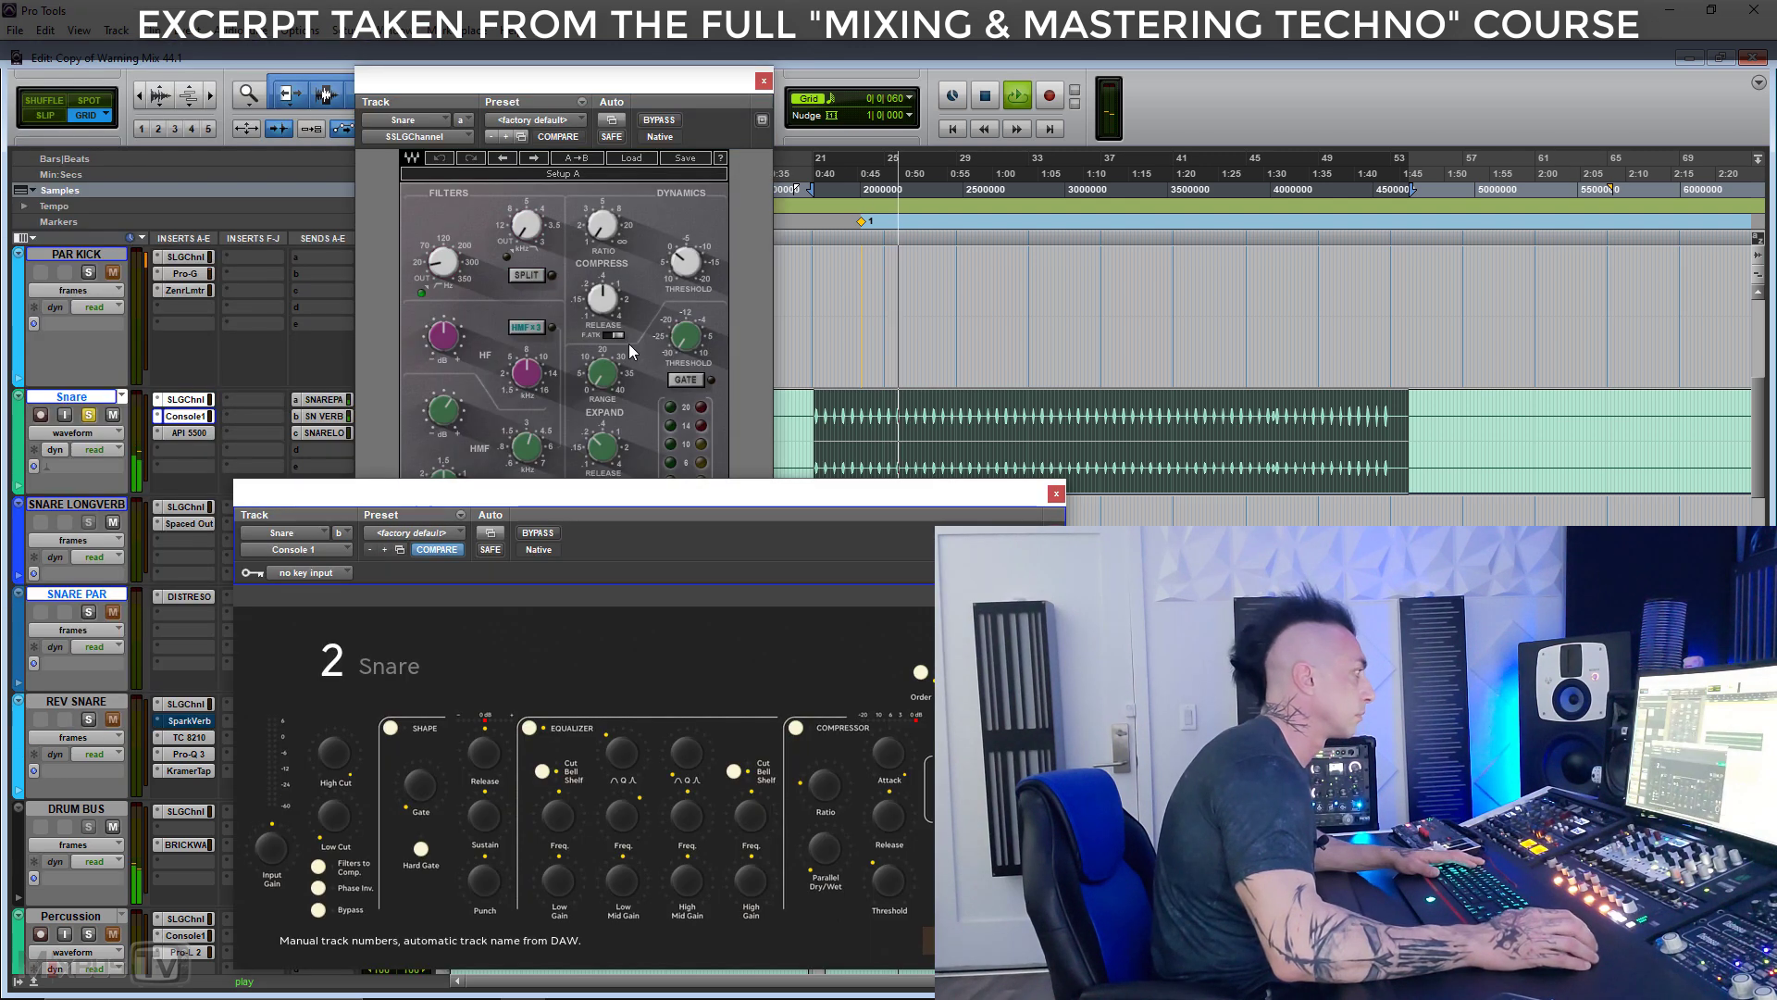
{"action": "left_click", "coordinate": [1055, 494]}
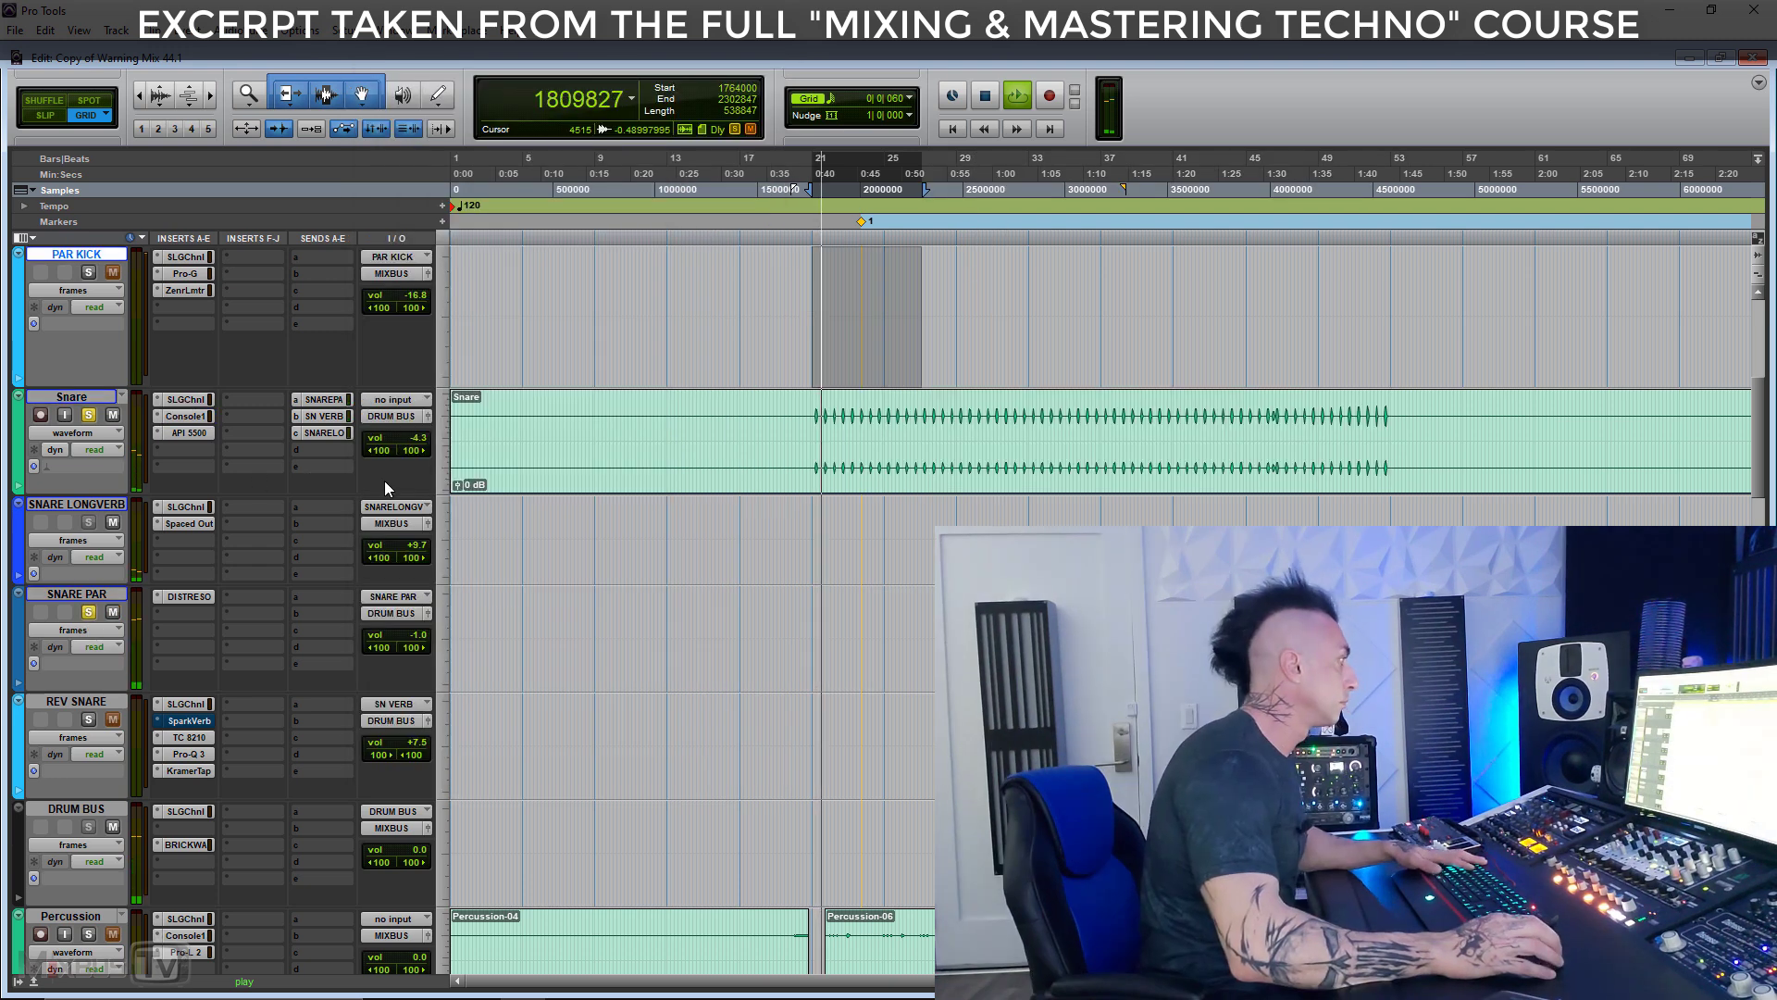
Listen to the soloed snare over bars 21 to 27 and stop playback
{"action": "key", "text": "ctrl+]"}
{"action": "key", "text": "ctrl+]"}
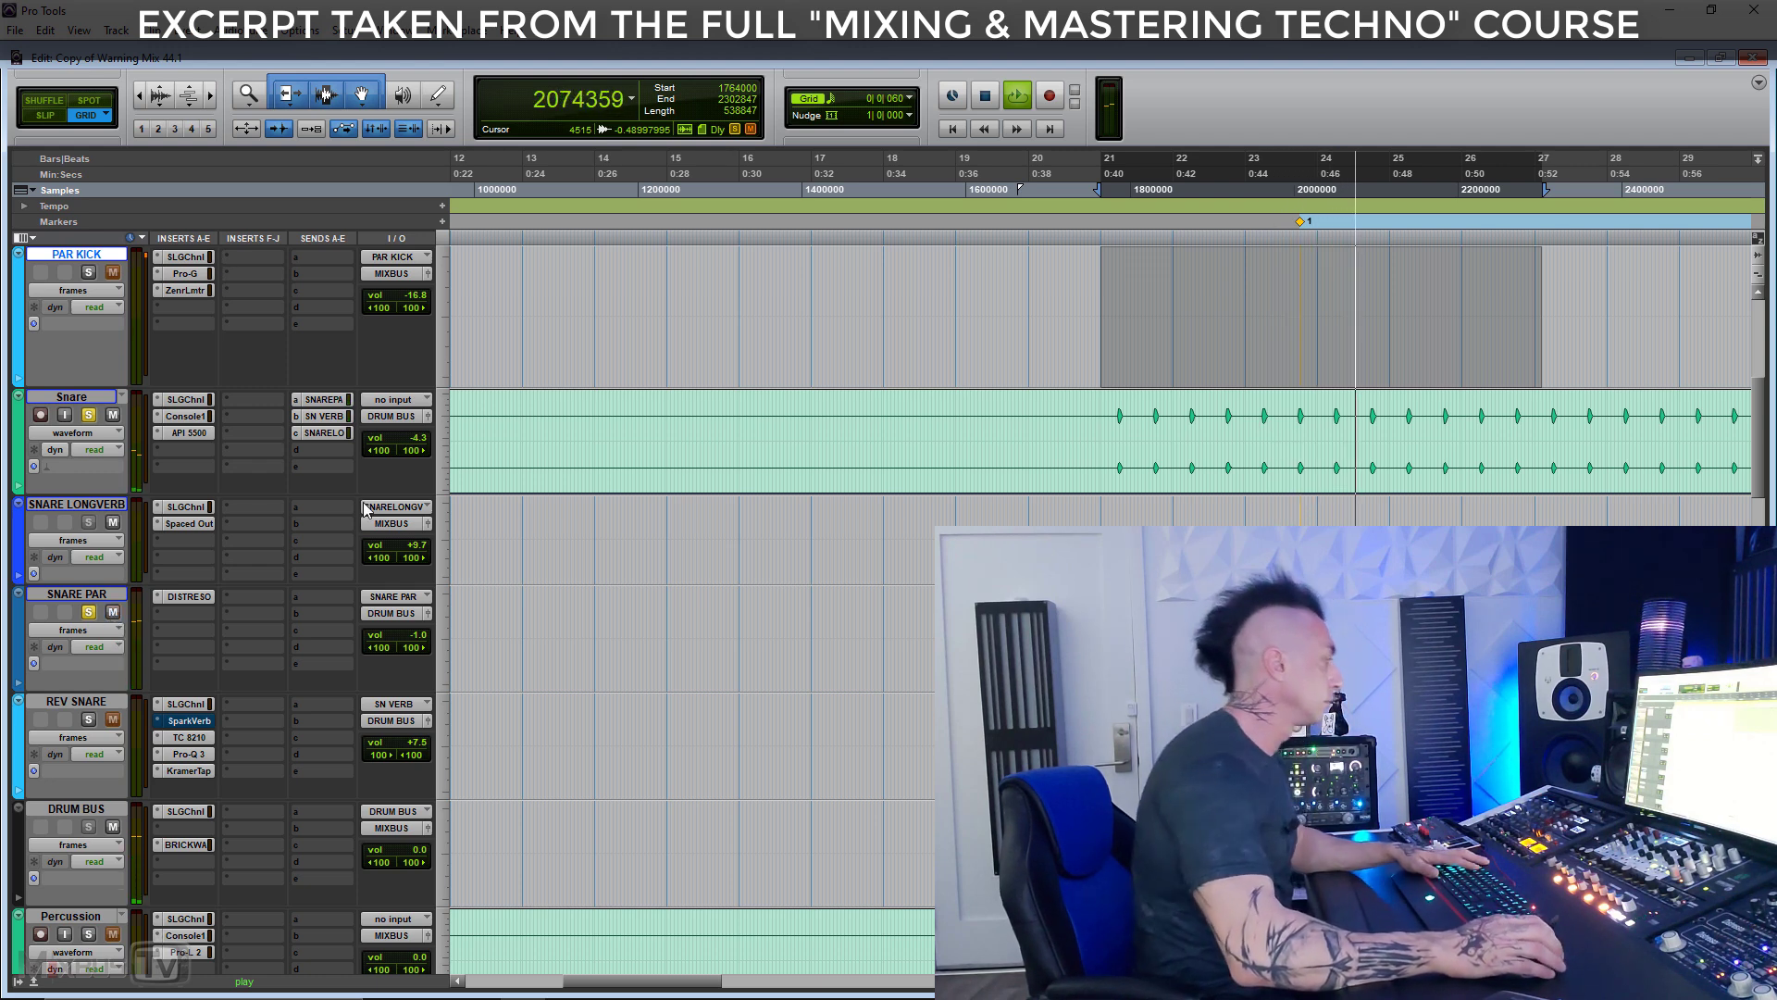
{"action": "key", "text": "ctrl+["}
{"action": "key", "text": "space"}
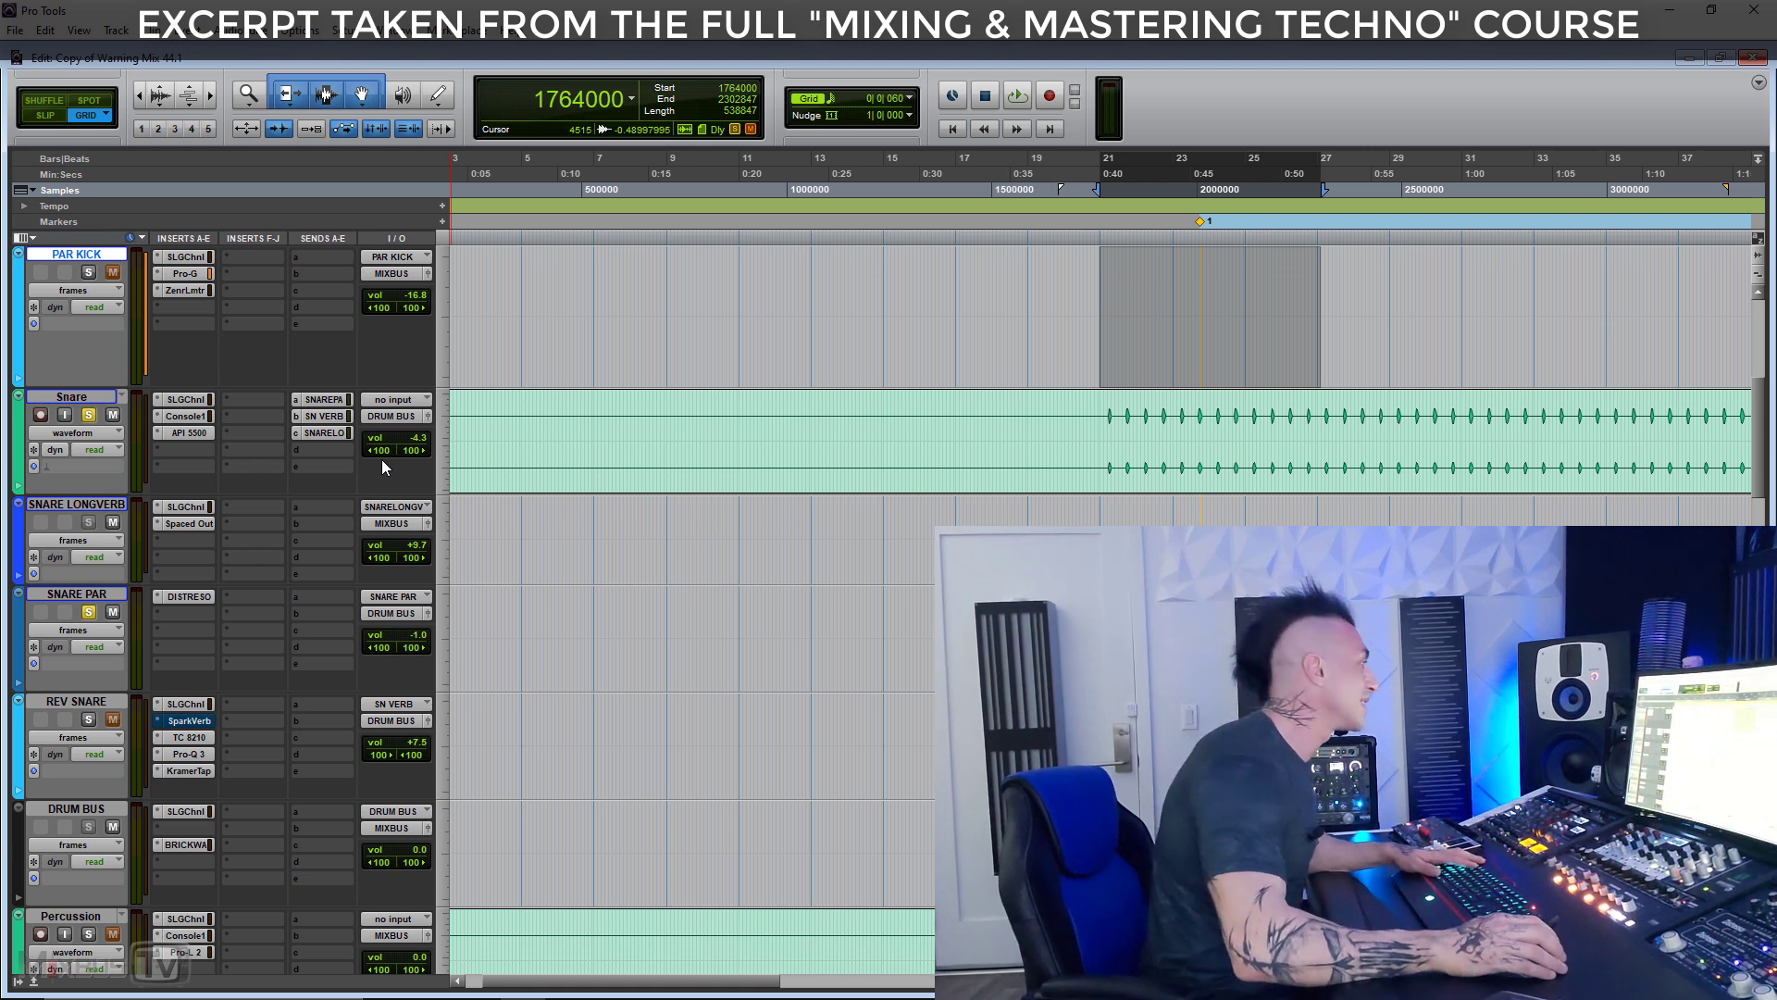
Reselect the first snare section, from bar 21 to about bar 53, and listen to its opening hits in solo
{"action": "key", "text": "ctrl+bracketleft"}
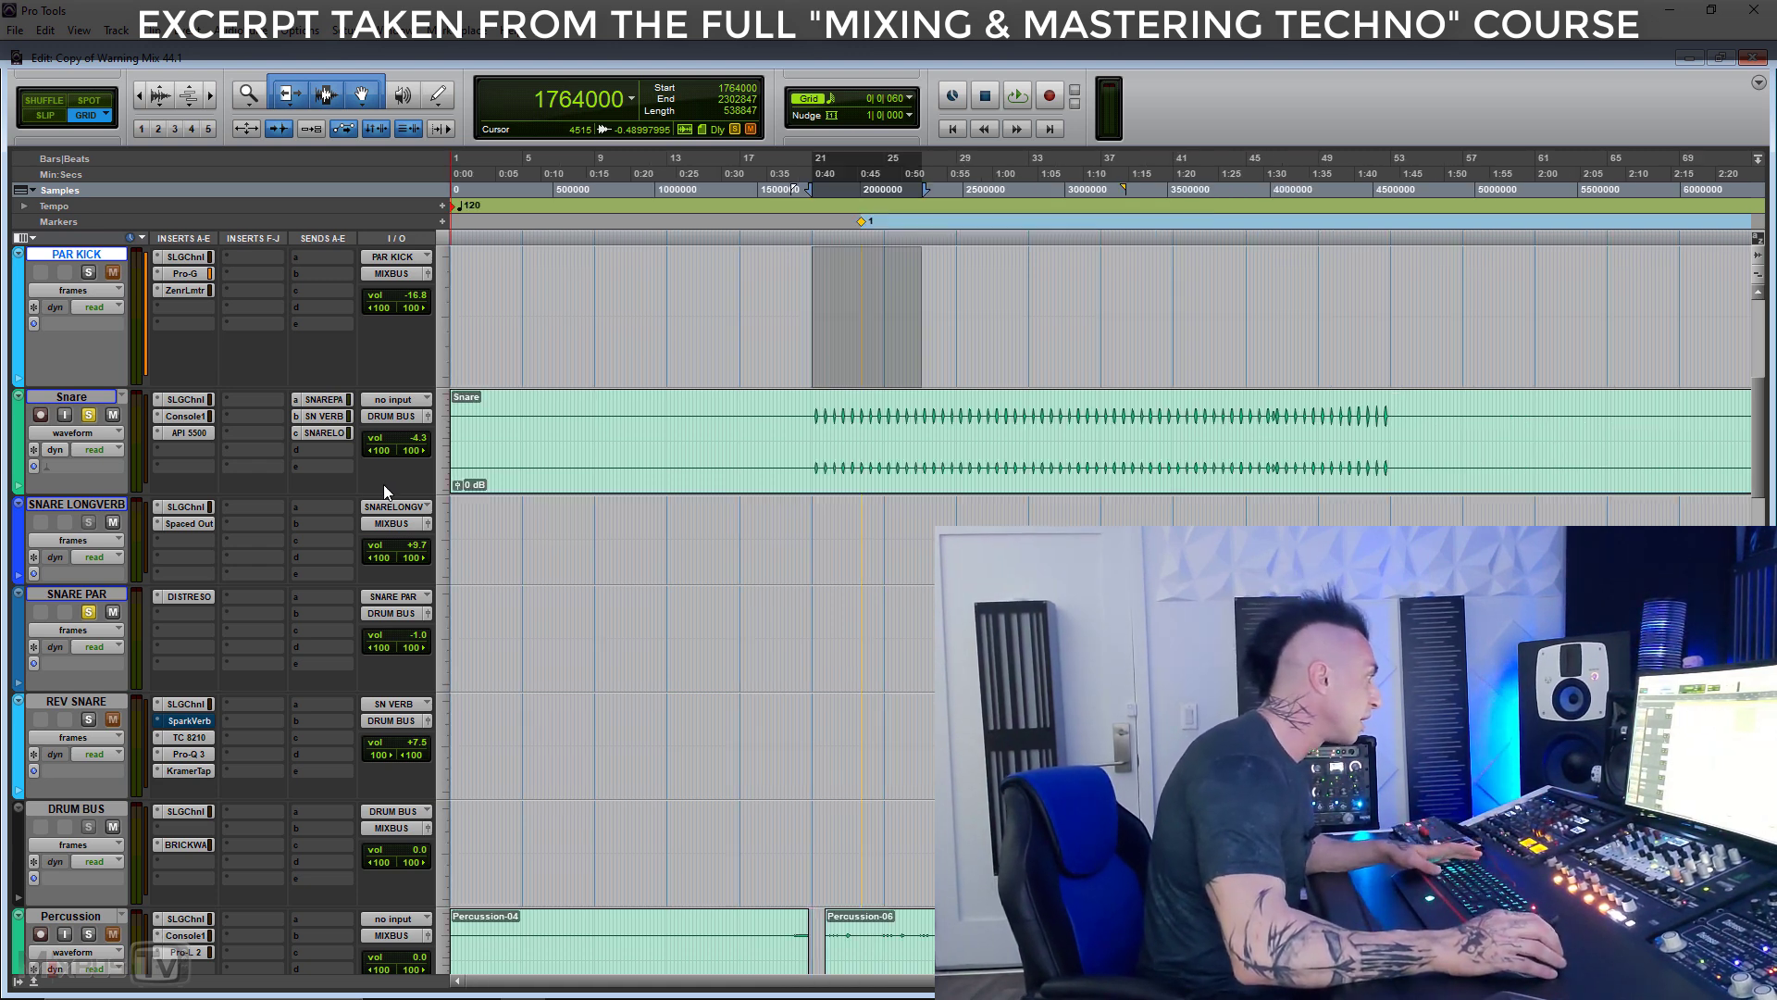
{"action": "left_click_drag", "start_coordinate": [811, 412], "coordinate": [1407, 417]}
{"action": "key", "text": "ctrl+bracketright"}
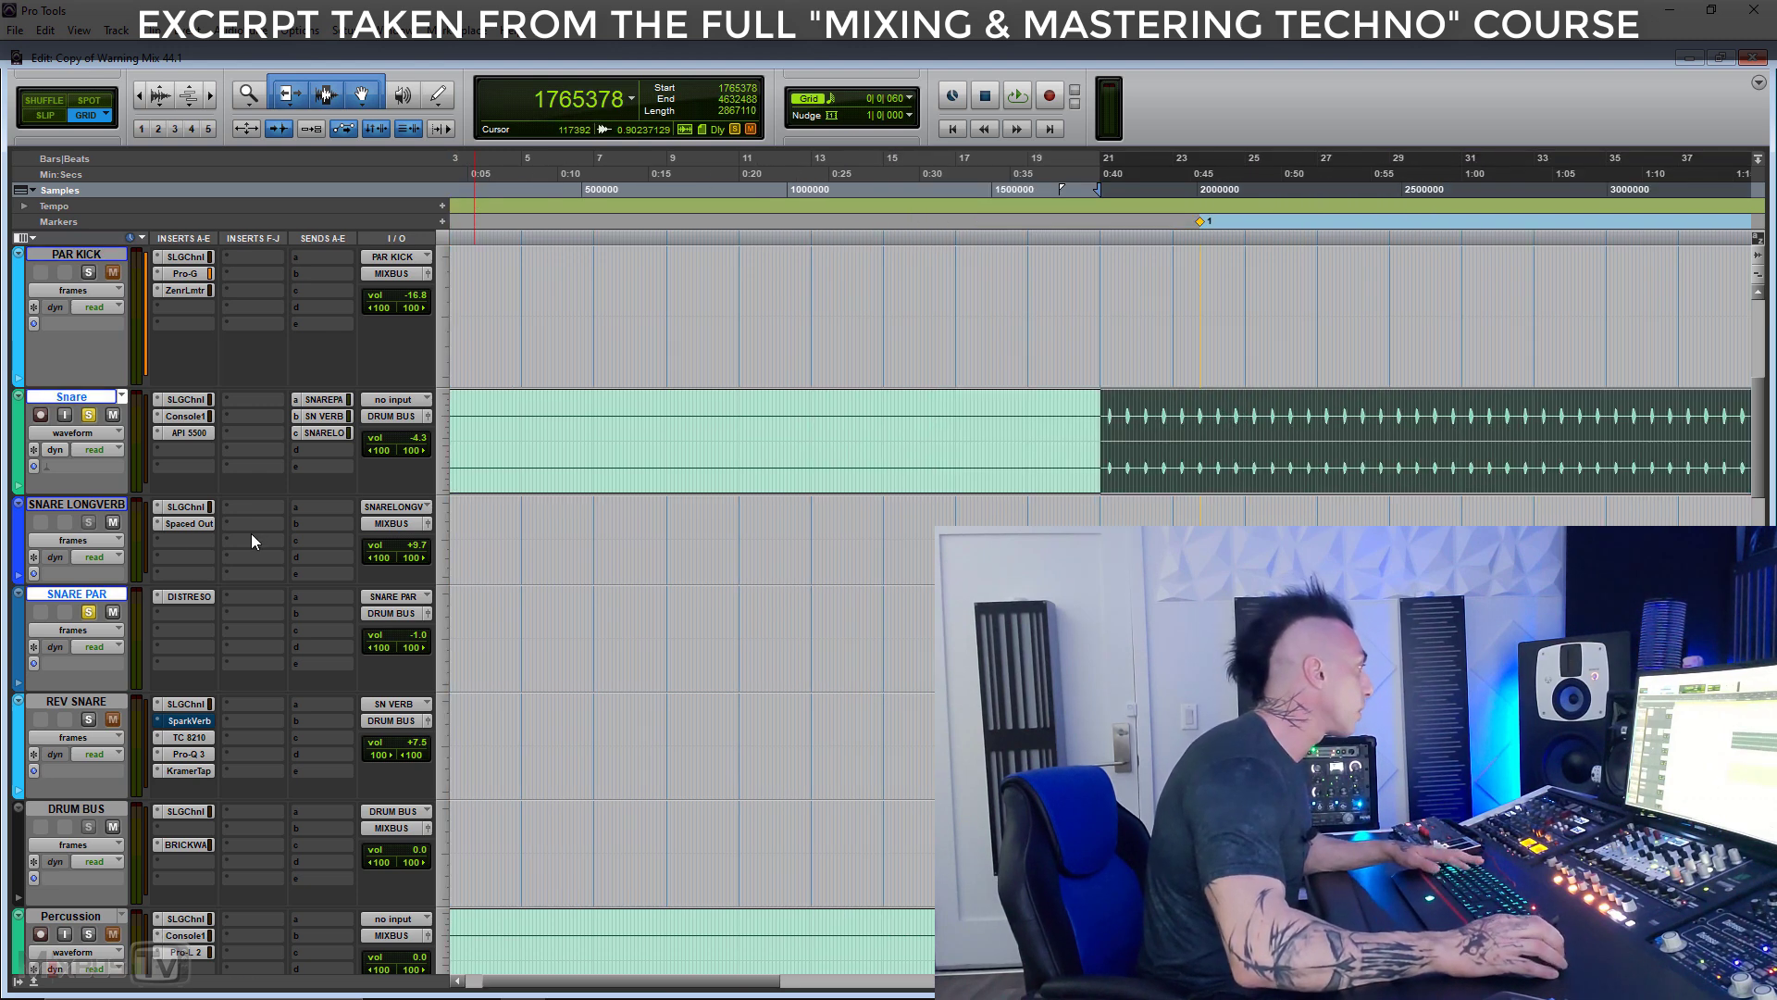
{"action": "left_click", "coordinate": [300, 462]}
{"action": "left_click", "coordinate": [235, 485]}
{"action": "key", "text": "space"}
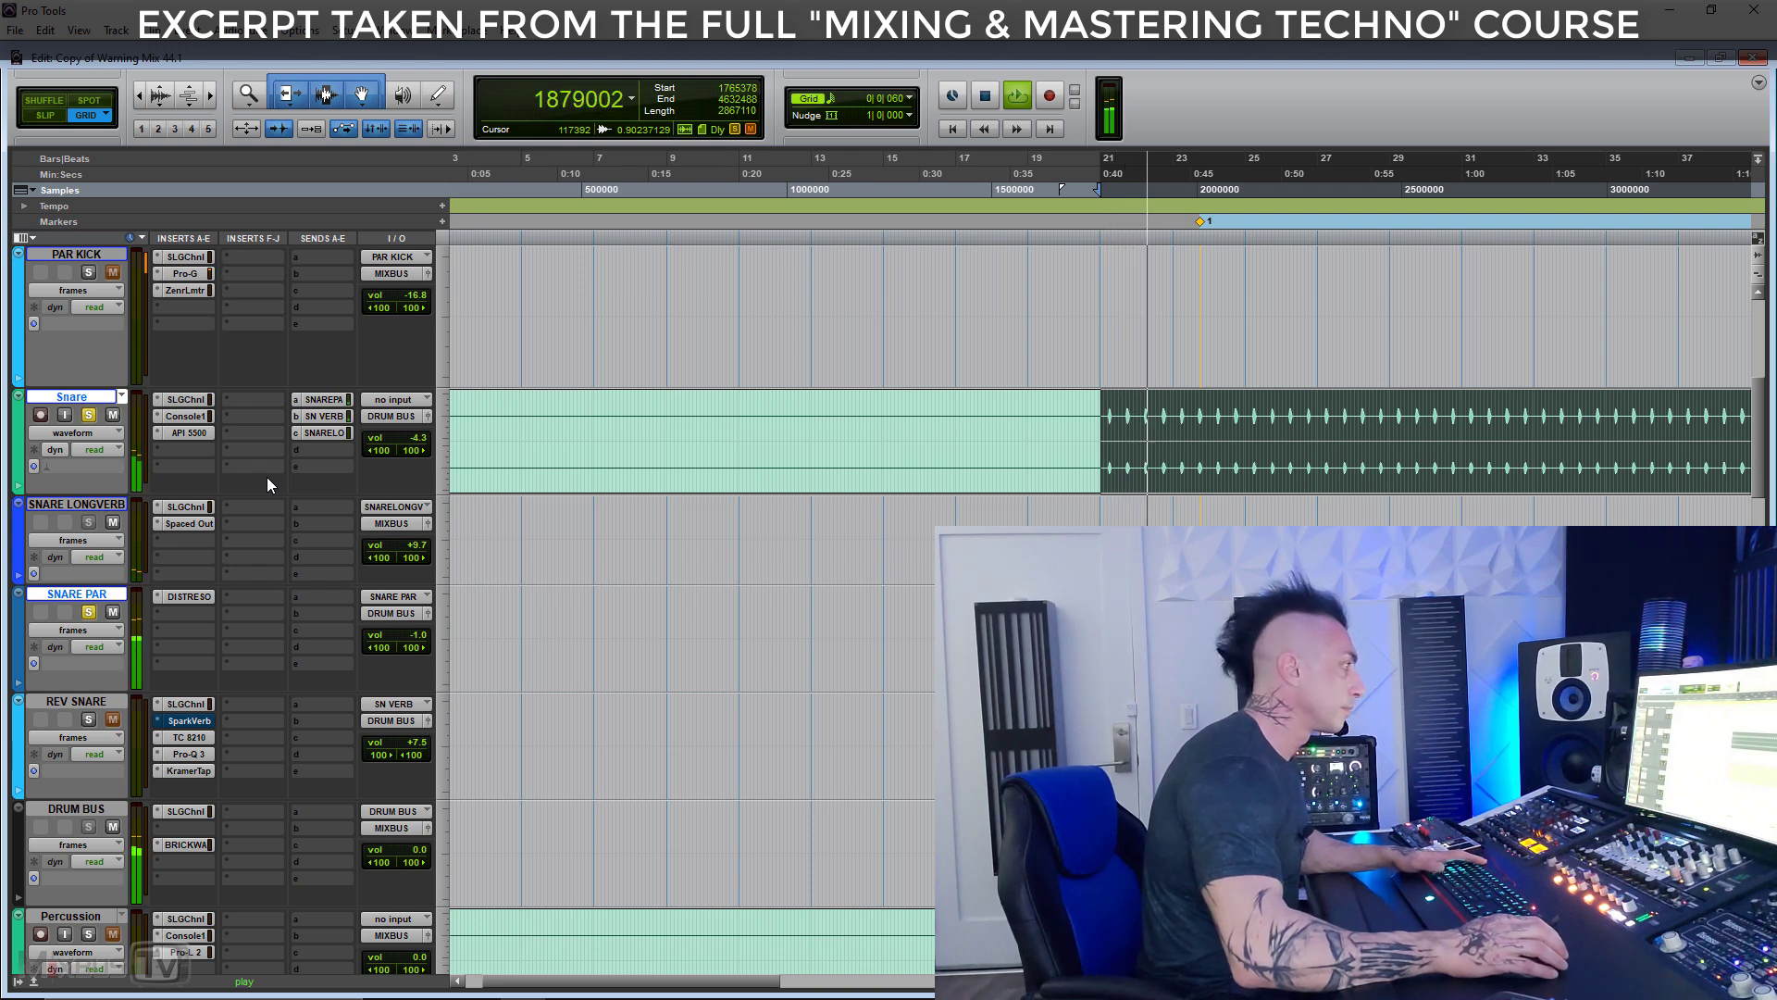
{"action": "key", "text": "space"}
Display the Snare track's send c (SNARE LONG VERB) level automation and examine the first raised segment at bar 21
{"action": "left_click", "coordinate": [98, 432]}
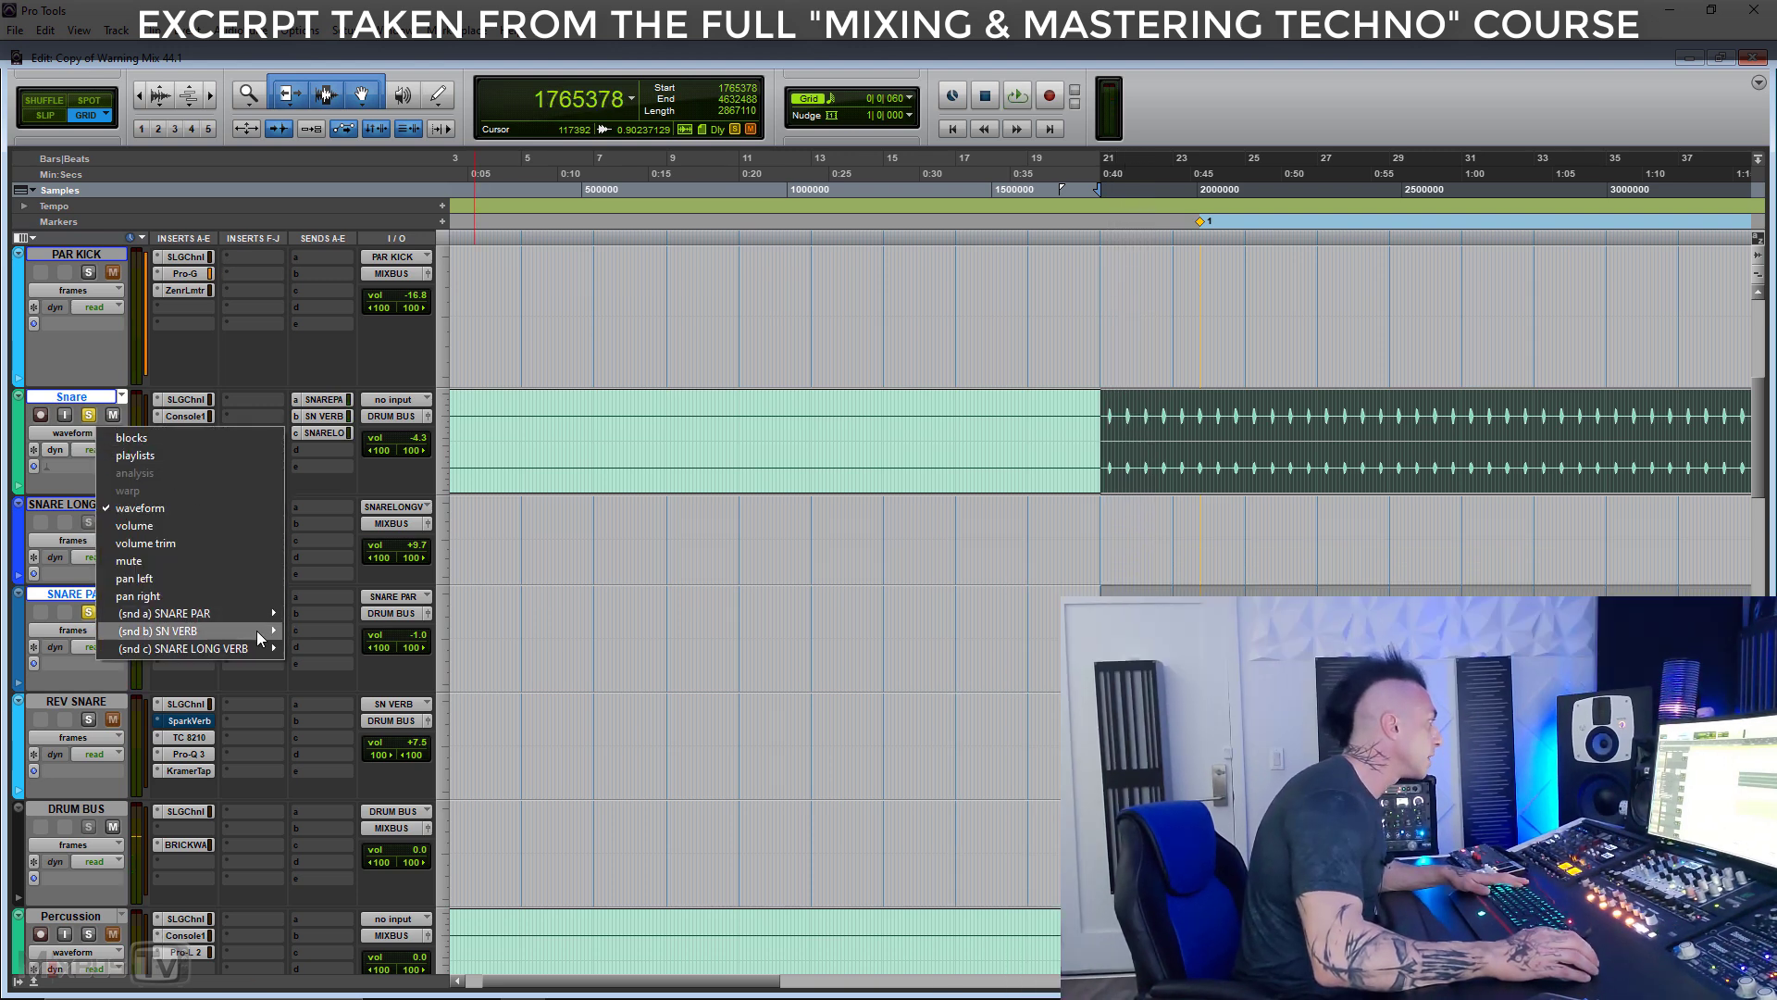
{"action": "left_click", "coordinate": [310, 648]}
{"action": "key", "text": "ctrl+bracketleft"}
{"action": "key", "text": "ctrl+bracketleft"}
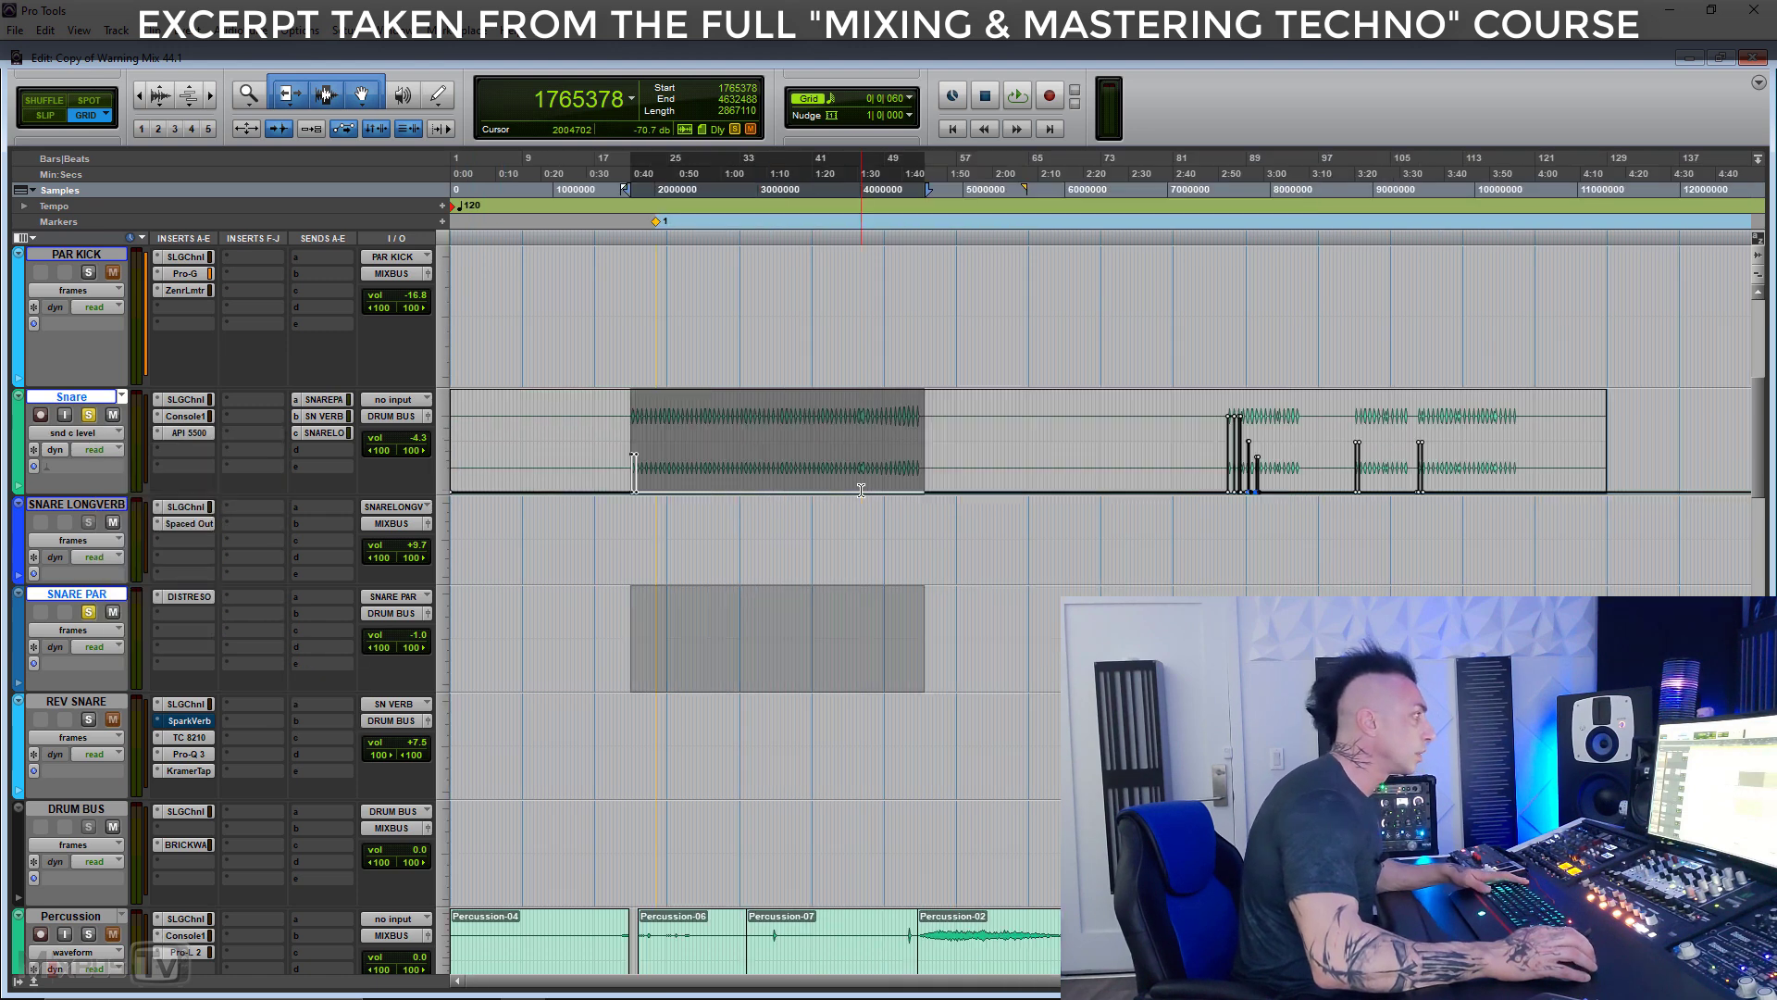
{"action": "left_click", "coordinate": [635, 431]}
{"action": "key", "text": "ctrl+bracketright"}
{"action": "key", "text": "ctrl+bracketright"}
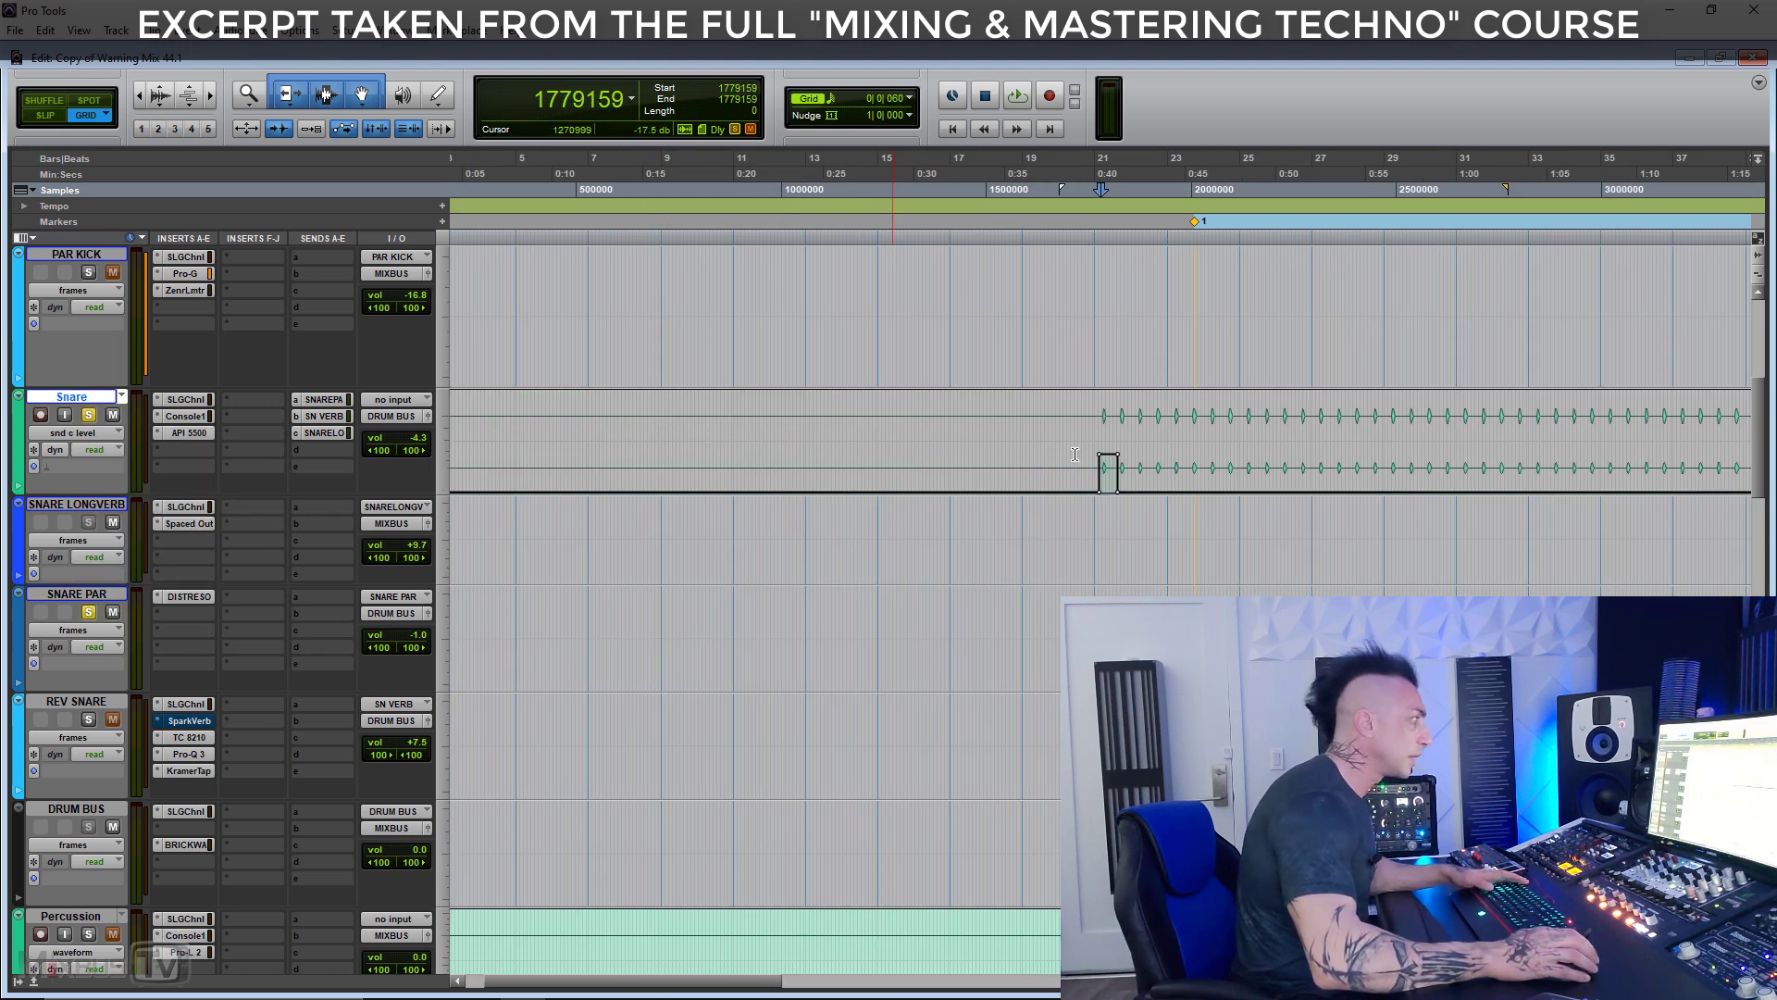
Unsolo the Snare track and play the mix from just before bar 21 past the first long-verb send
{"action": "left_click", "coordinate": [89, 416]}
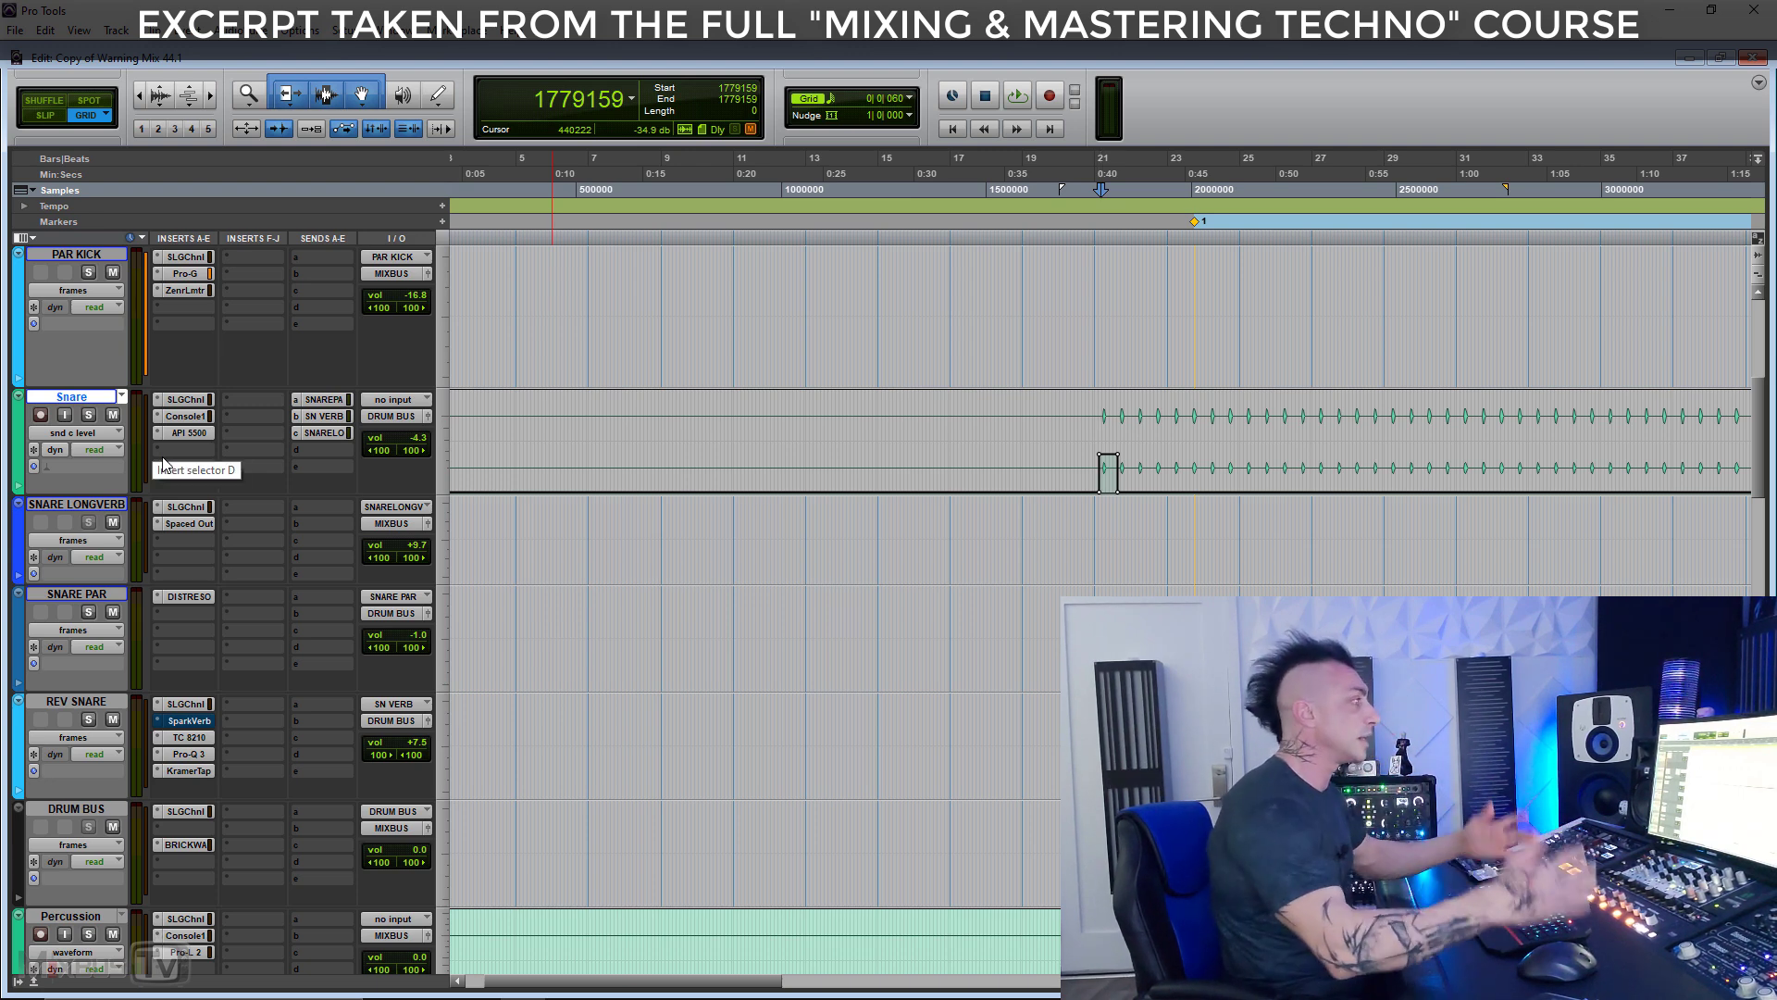
{"action": "left_click", "coordinate": [1048, 432]}
{"action": "key", "text": "space"}
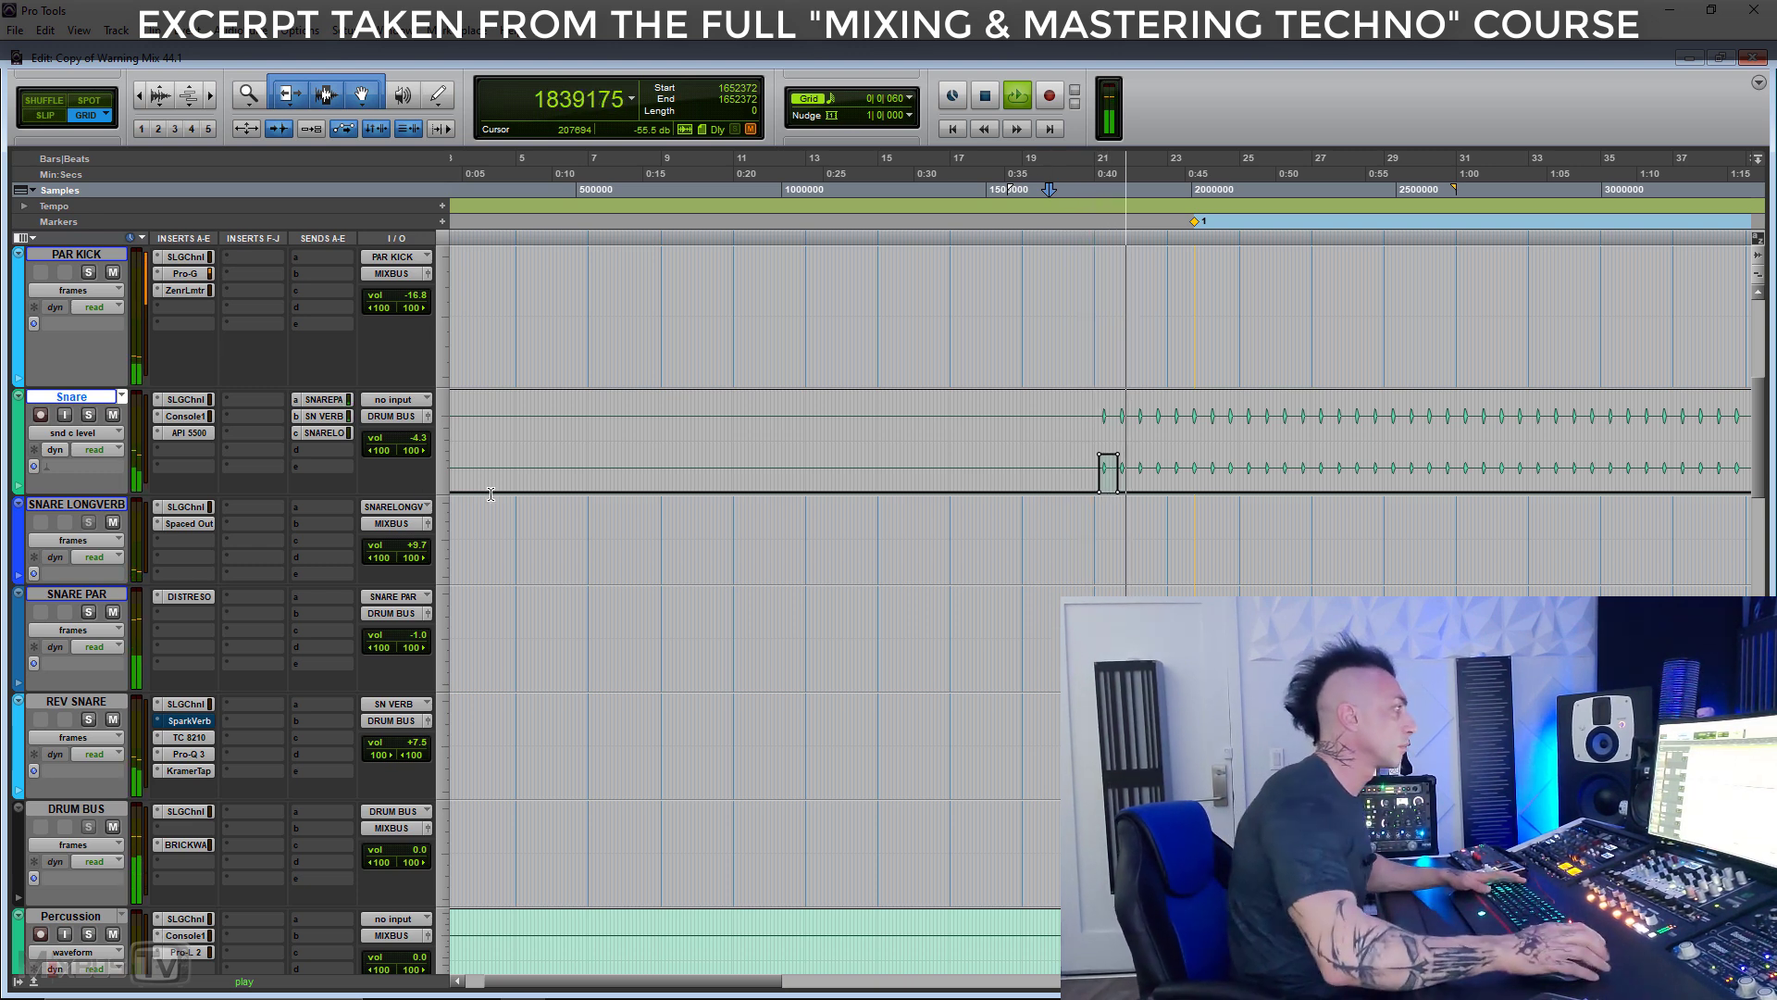
{"action": "key", "text": "ctrl+bracketleft"}
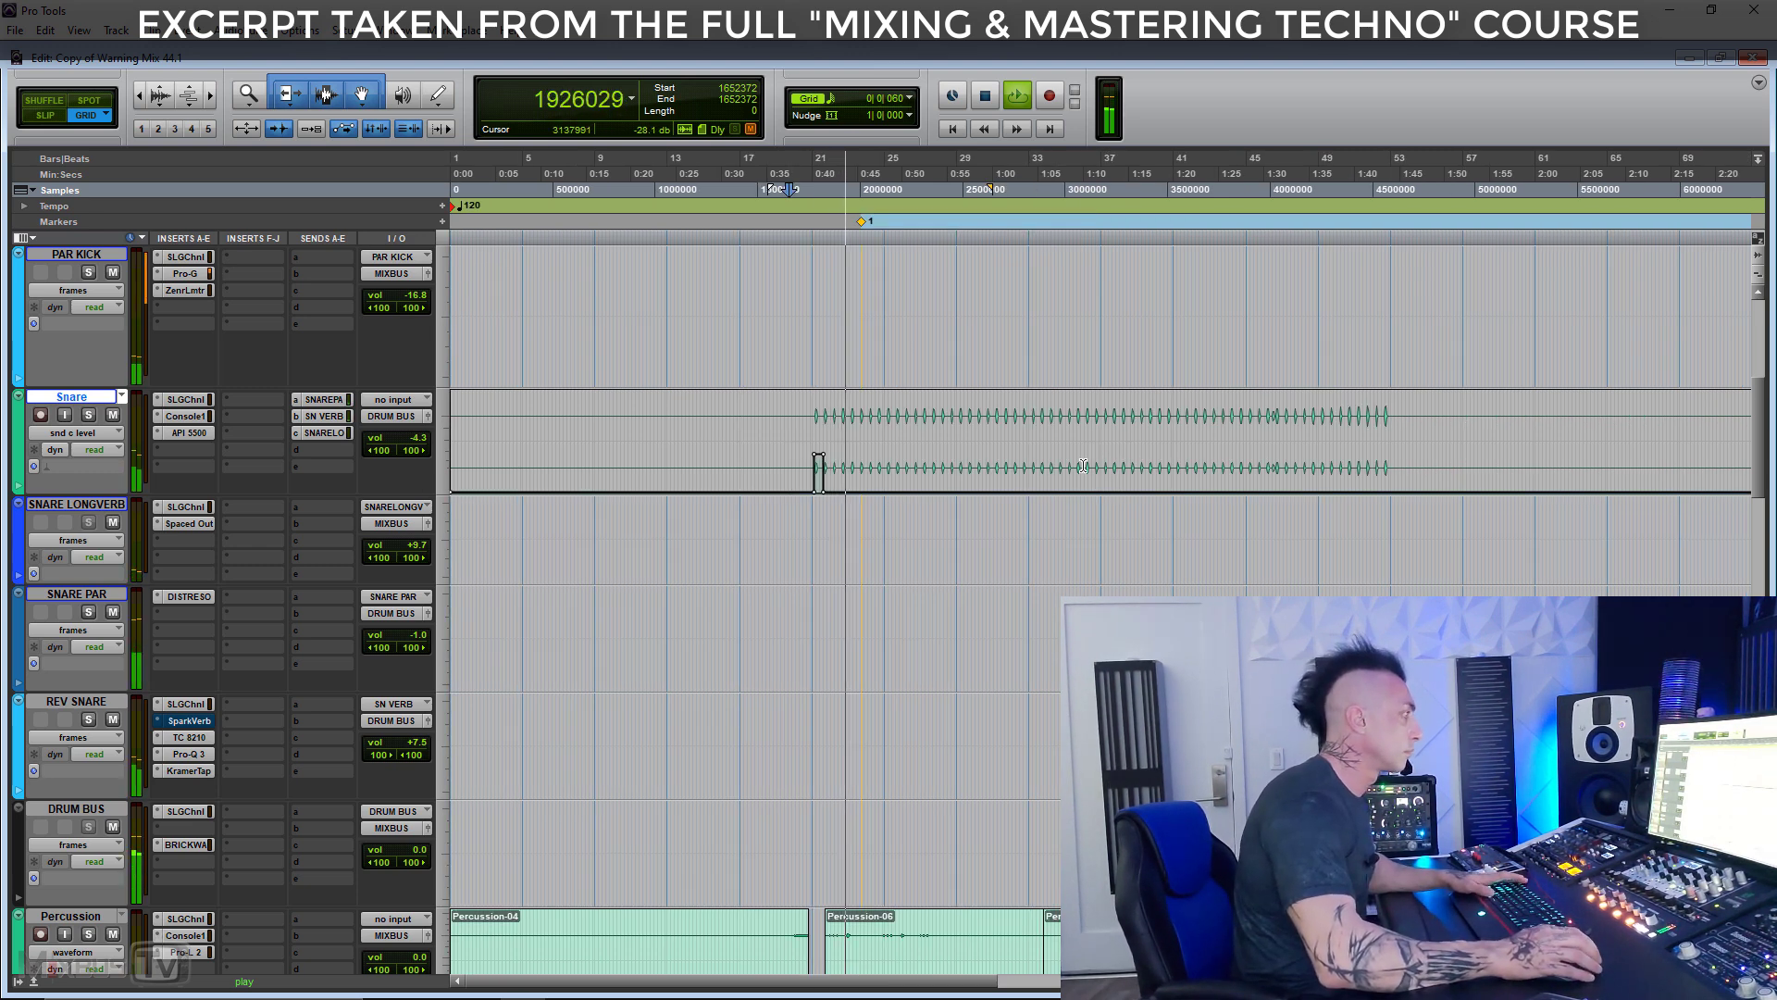
{"action": "key", "text": "space"}
Play the mix from about bar 84 through the long-verb send automation at bars 87 to 90
{"action": "scroll", "coordinate": [1253, 458], "scroll_direction": "right", "scroll_amount": 6}
{"action": "left_click", "coordinate": [1315, 446]}
{"action": "key", "text": "ctrl+bracketright"}
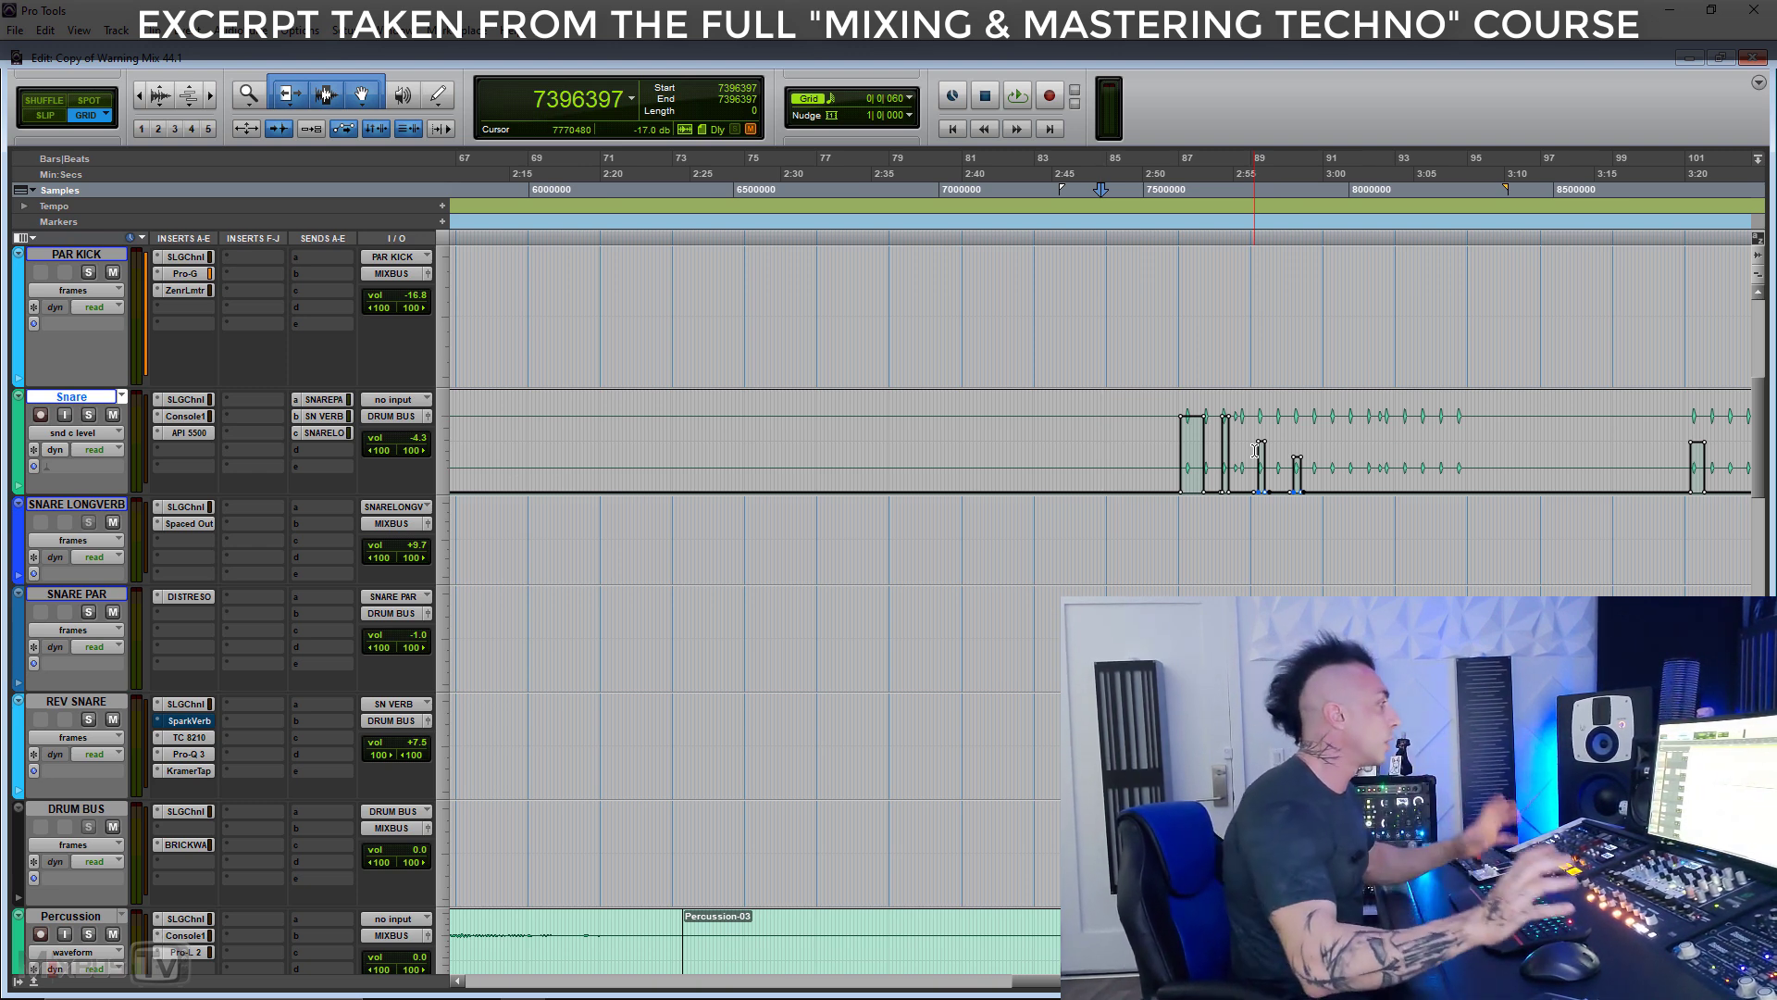
{"action": "key", "text": "ctrl+bracketright"}
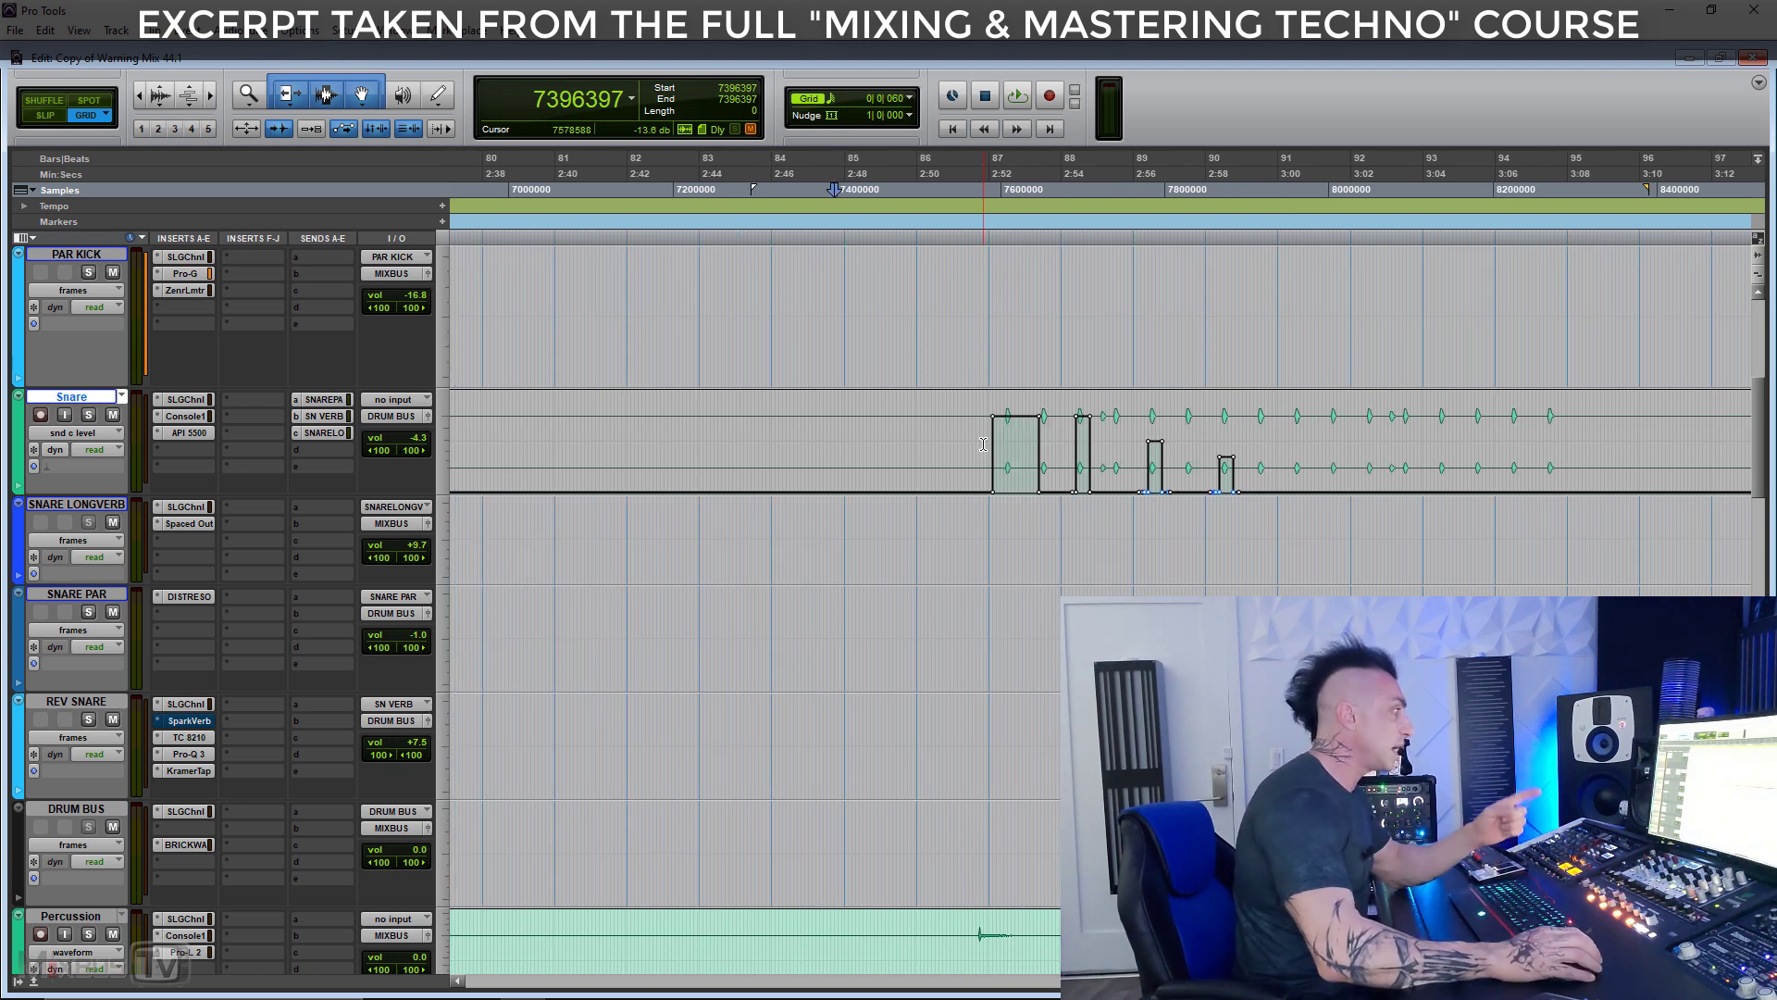
{"action": "left_click", "coordinate": [810, 441]}
{"action": "key", "text": "space"}
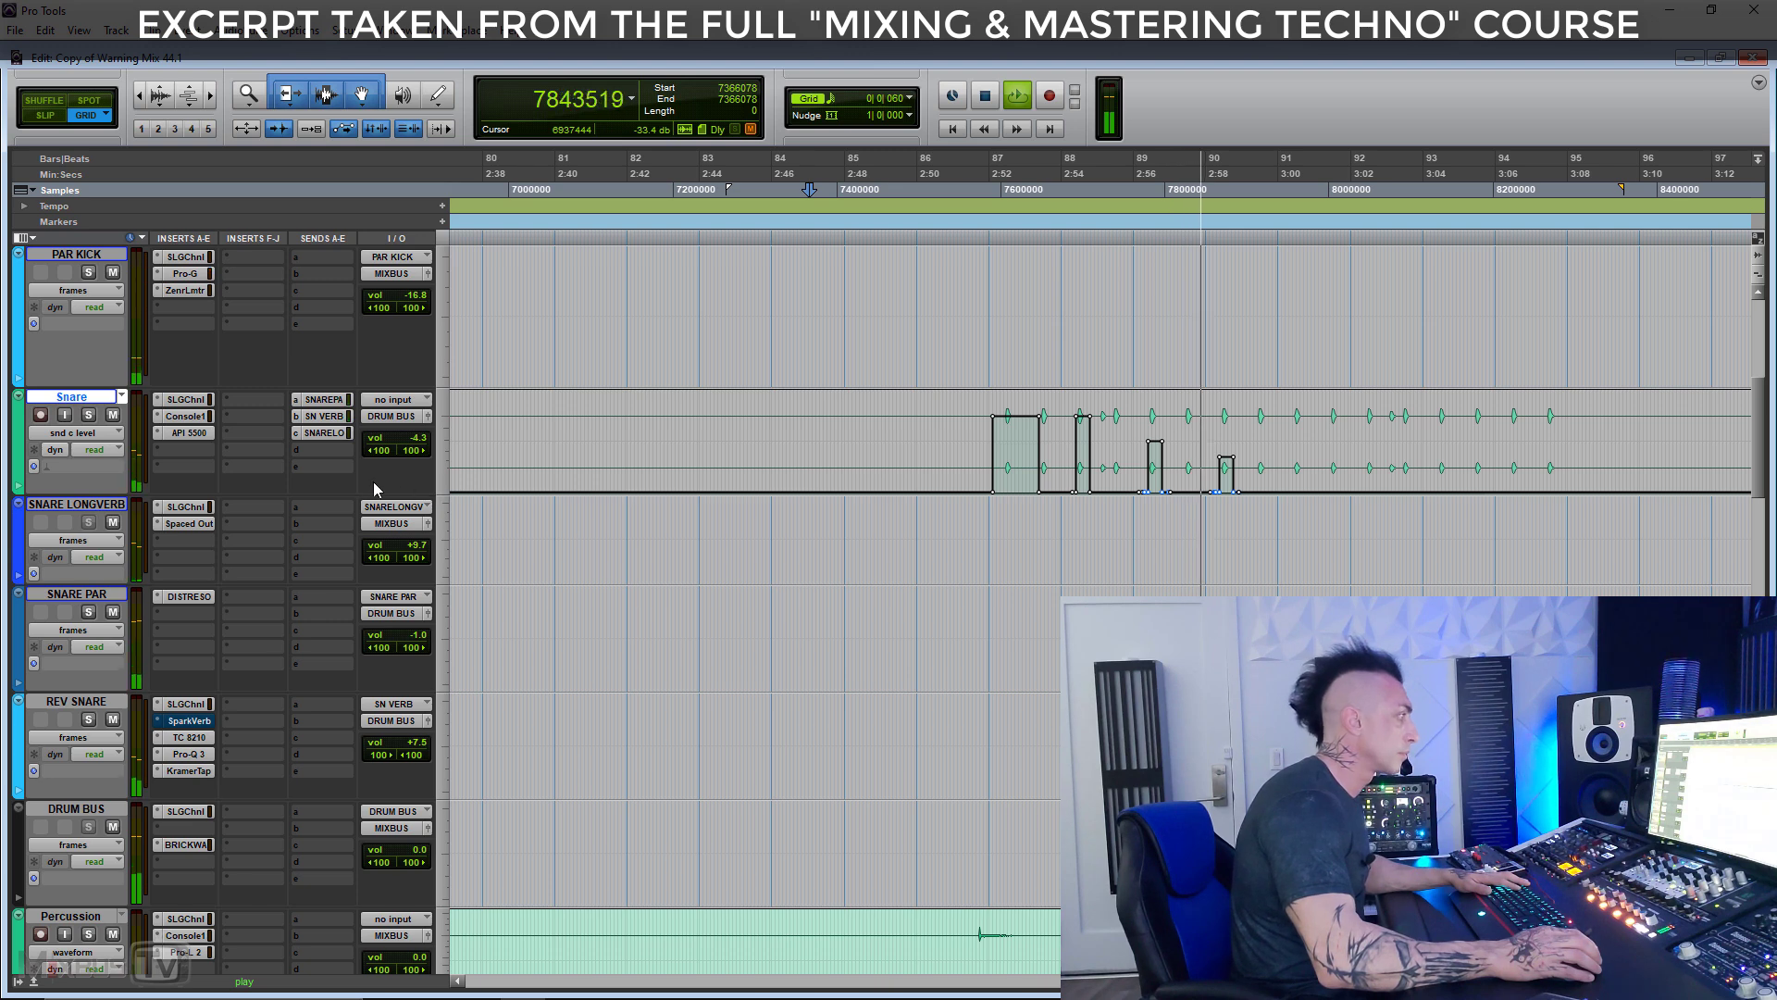
{"action": "key", "text": "space"}
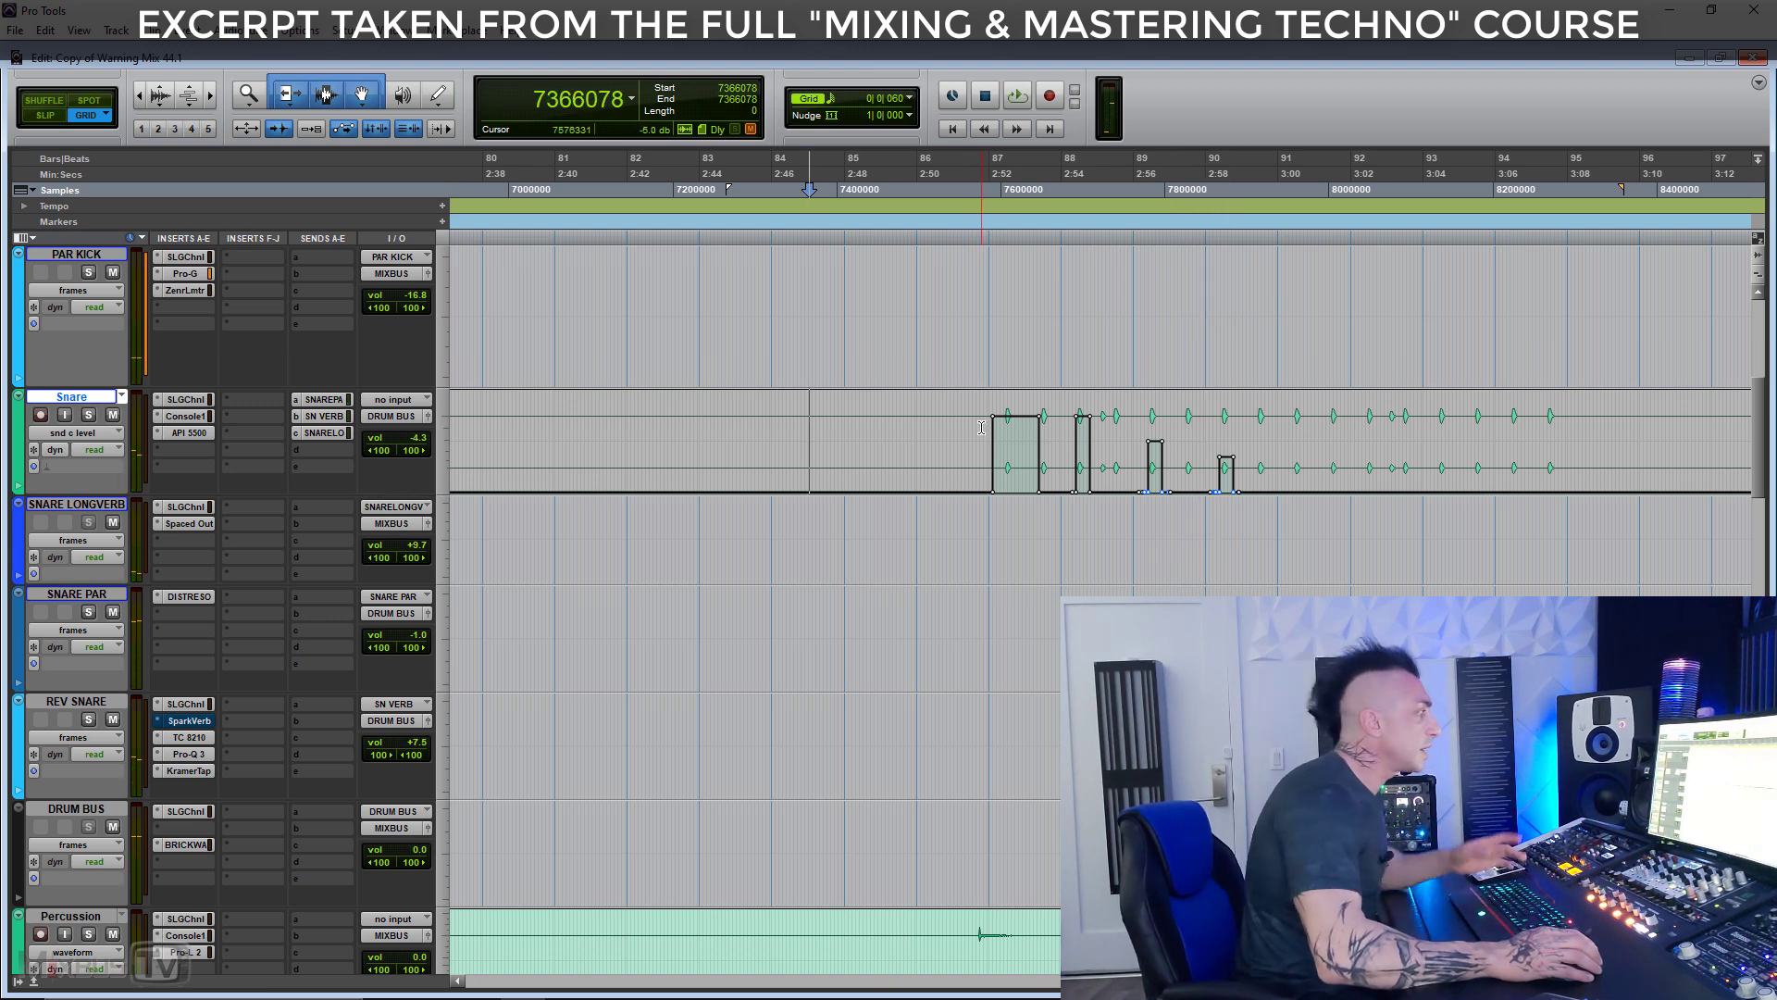
Examine the individual long-verb send level bumps on the Snare track between bars 87 and 91
{"action": "left_click_drag", "start_coordinate": [982, 430], "coordinate": [1023, 434]}
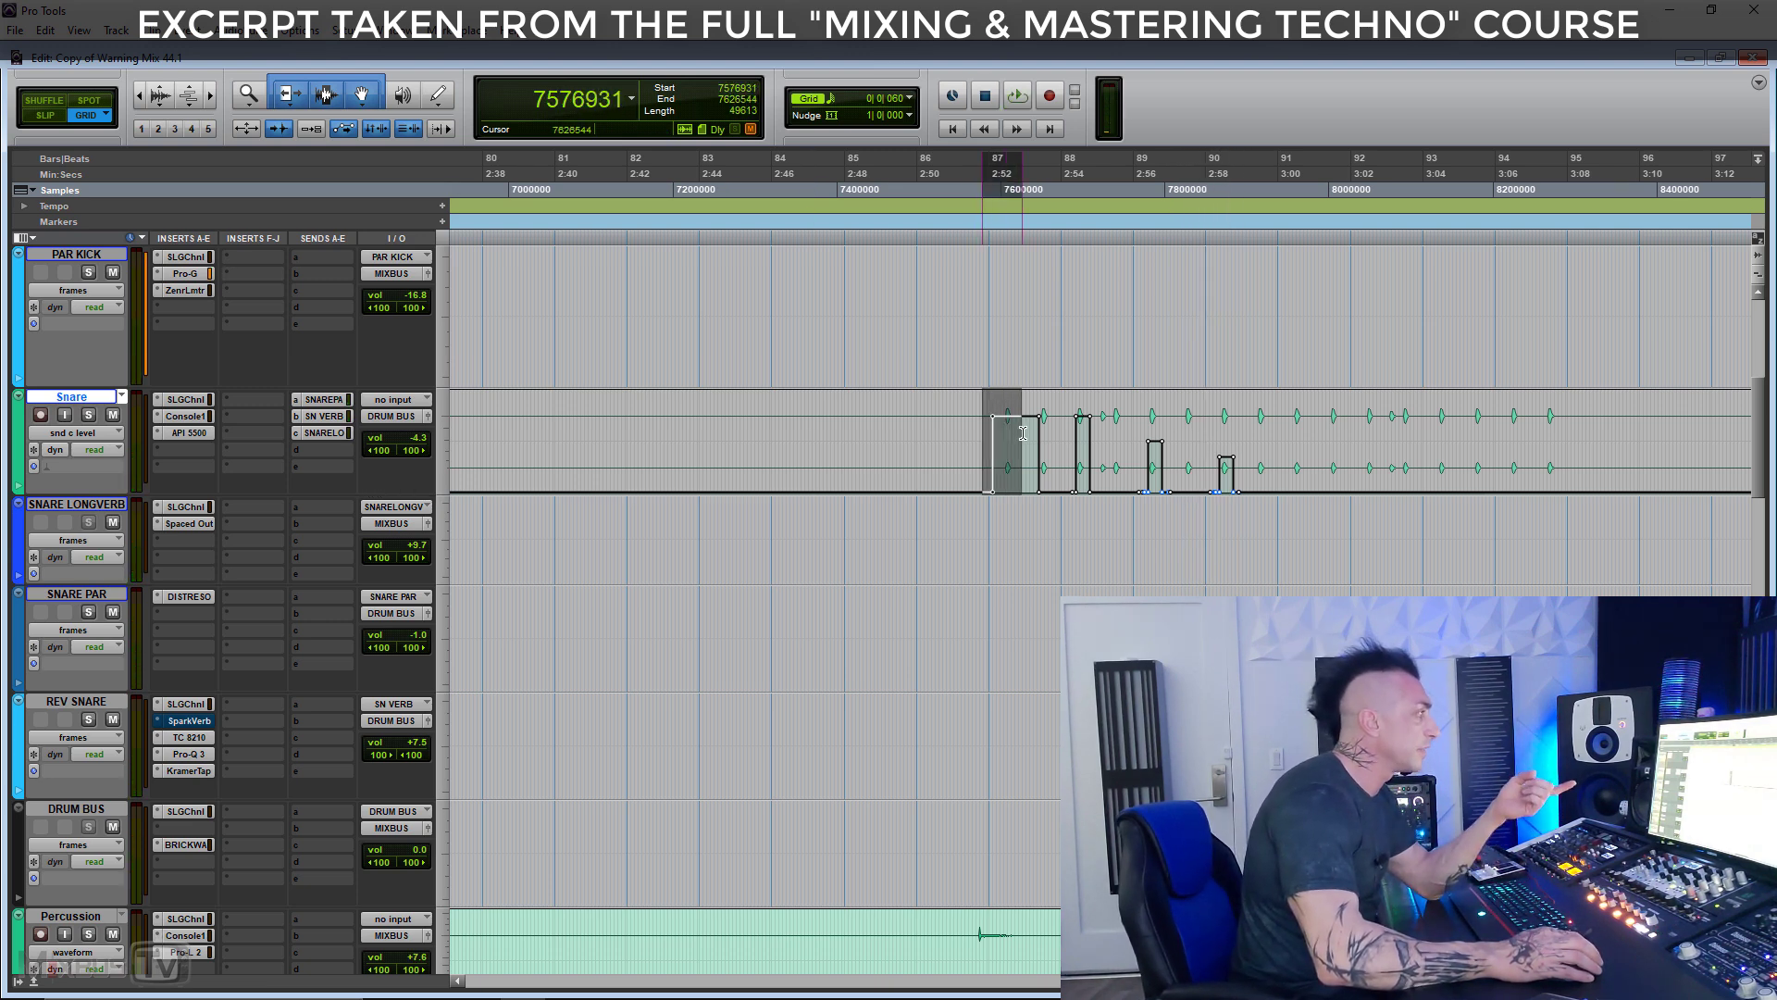
{"action": "left_click", "coordinate": [1023, 435]}
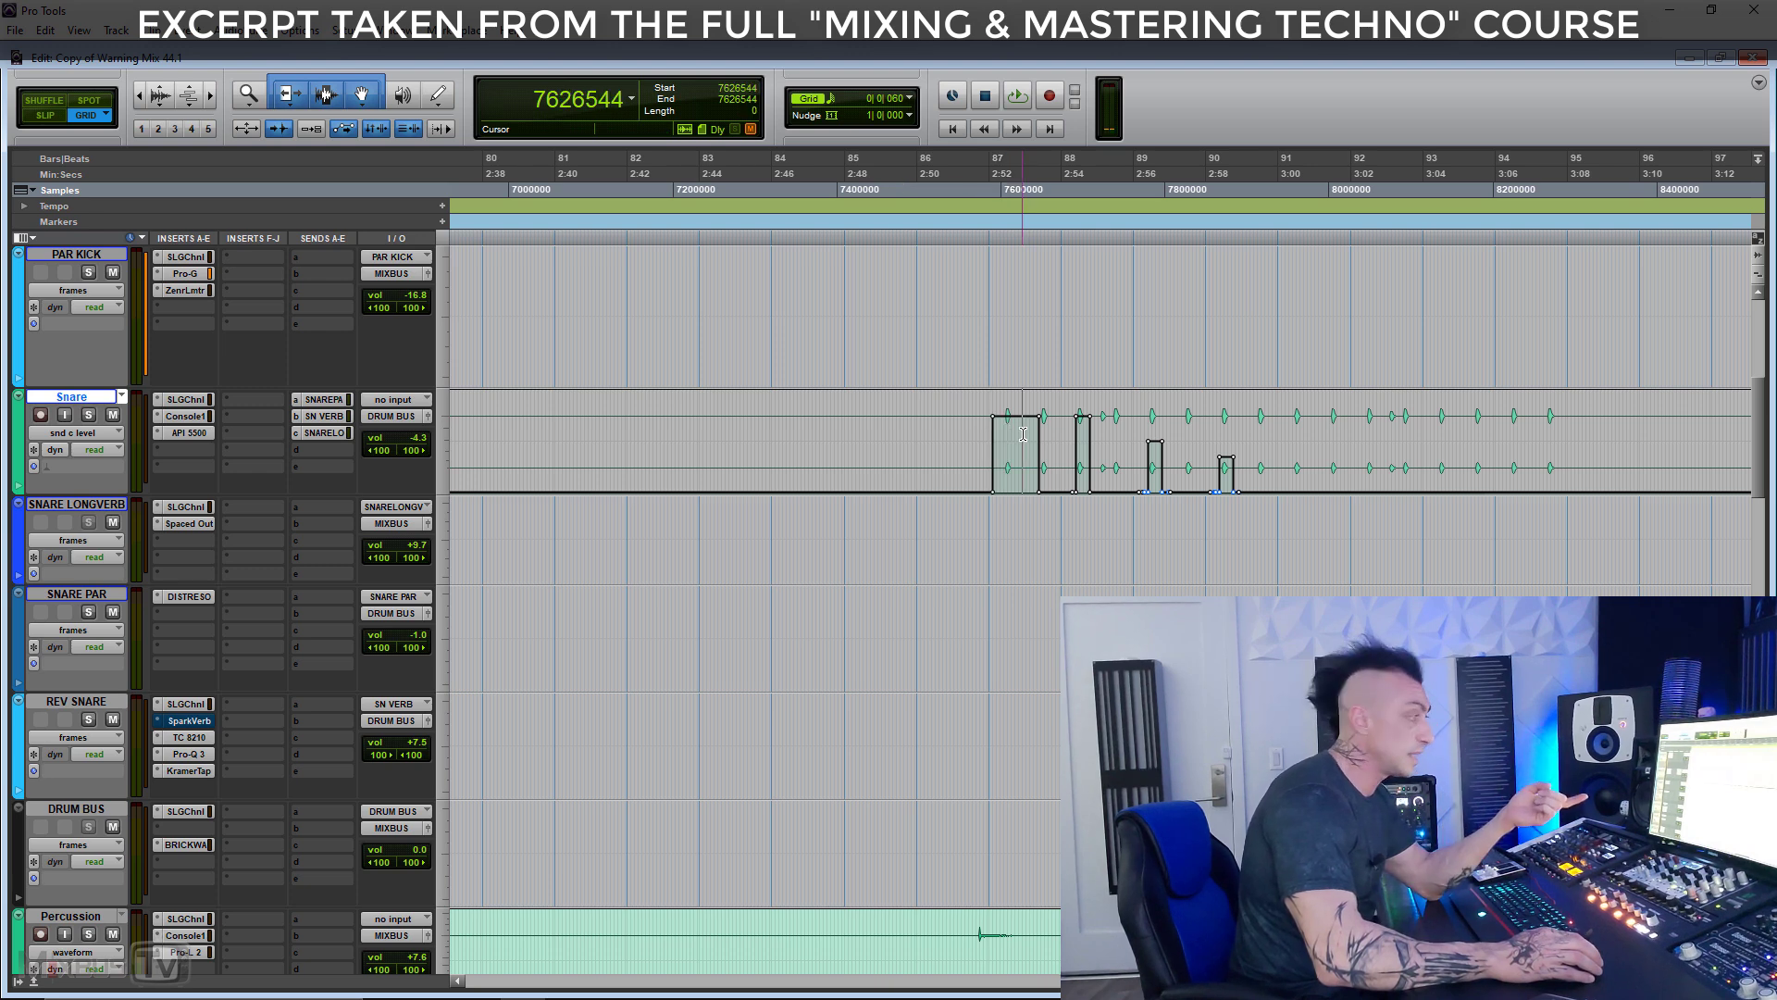
{"action": "left_click_drag", "start_coordinate": [1023, 434], "coordinate": [1233, 454]}
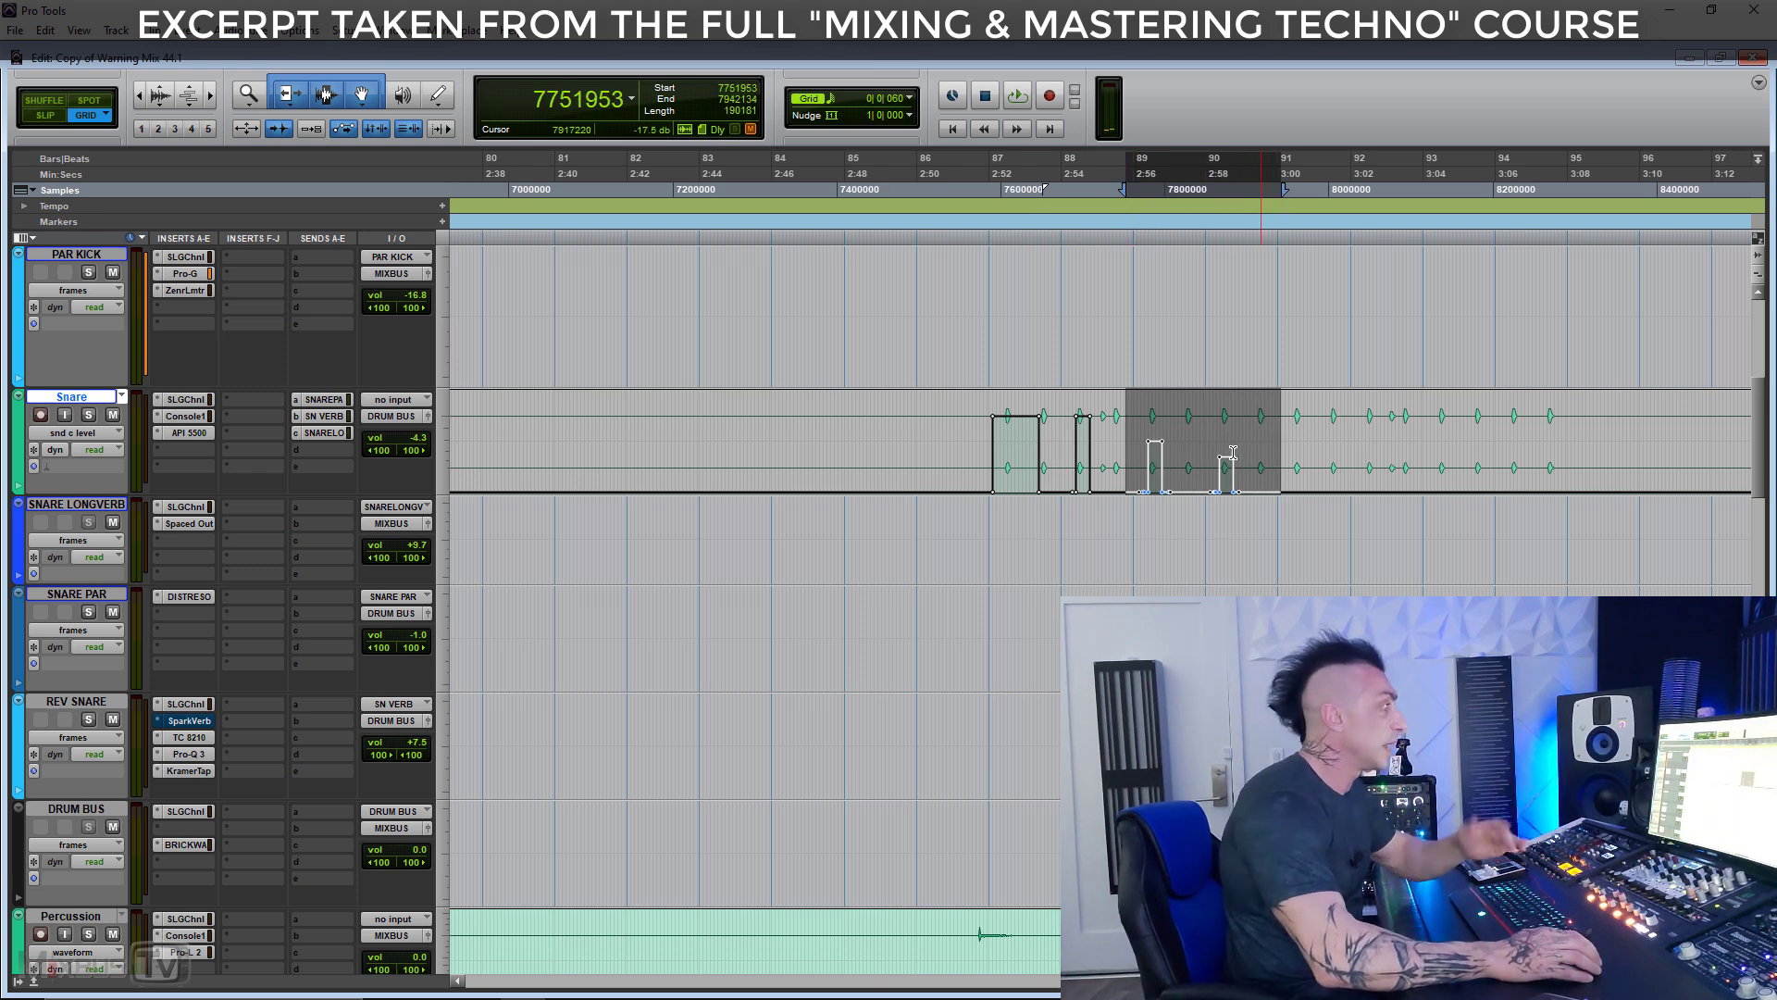
{"action": "left_click", "coordinate": [945, 441]}
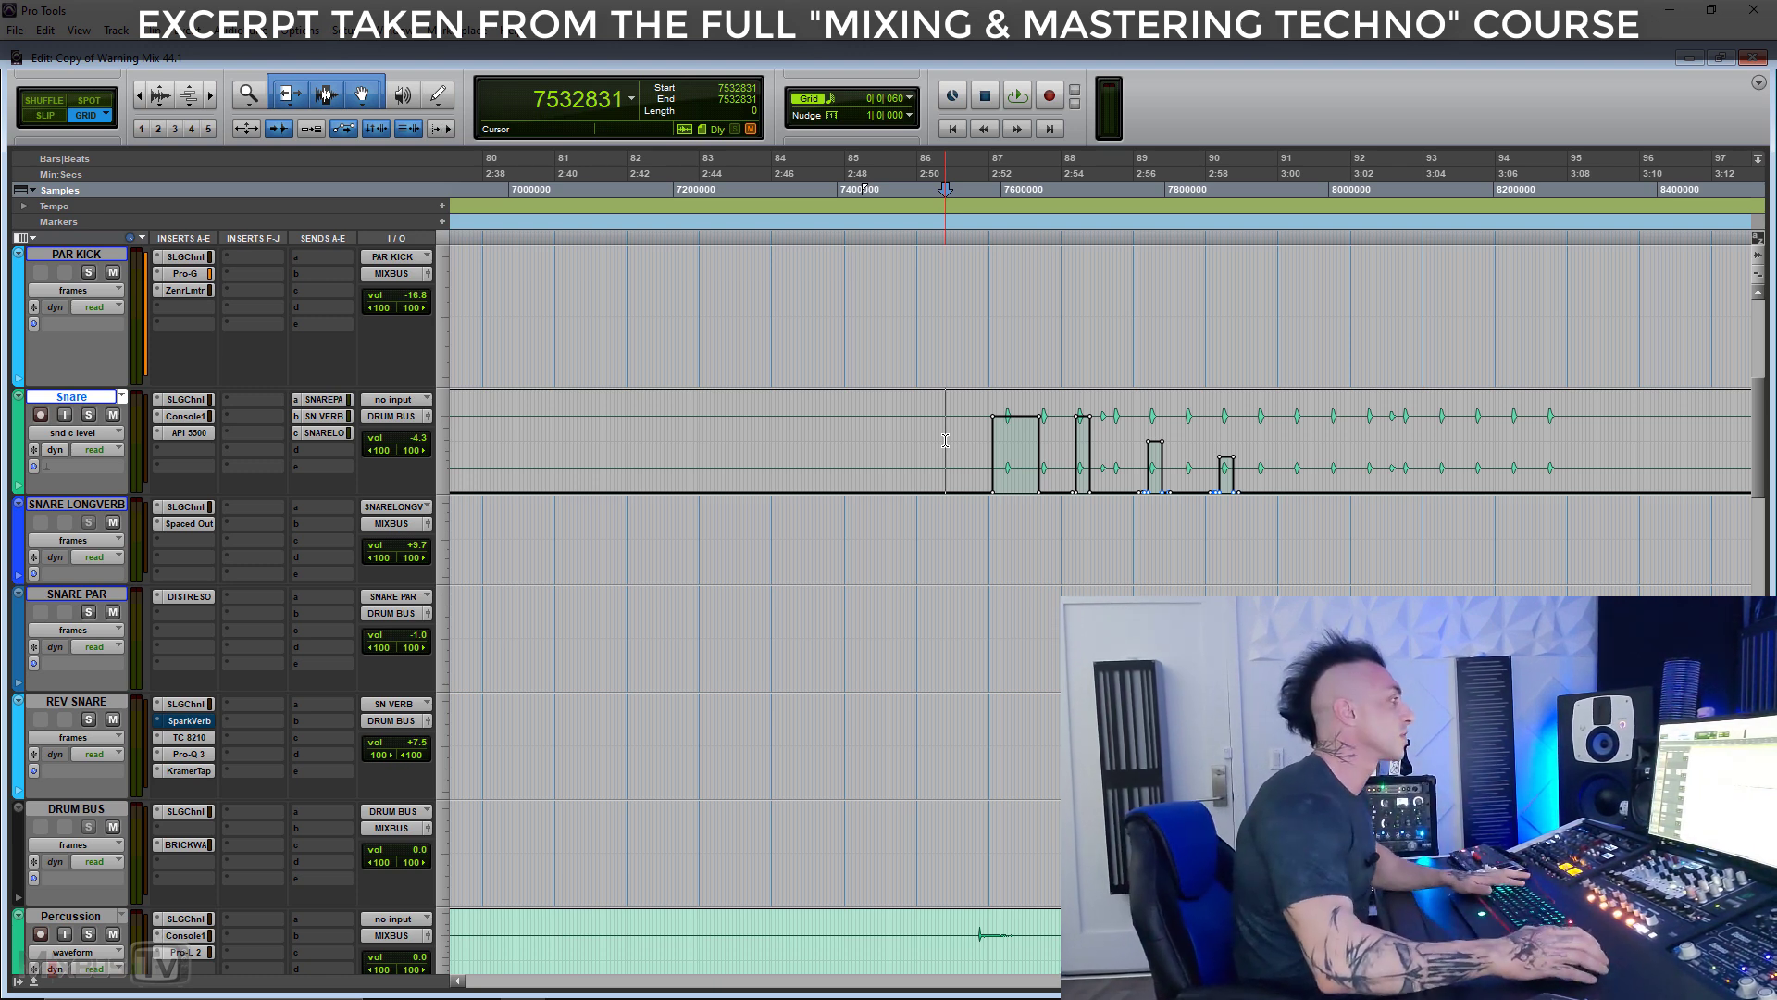
Select the Snare track's send automation from just before bar 87 to about bar 91 and solo the track
{"action": "left_click_drag", "start_coordinate": [933, 444], "coordinate": [1273, 457]}
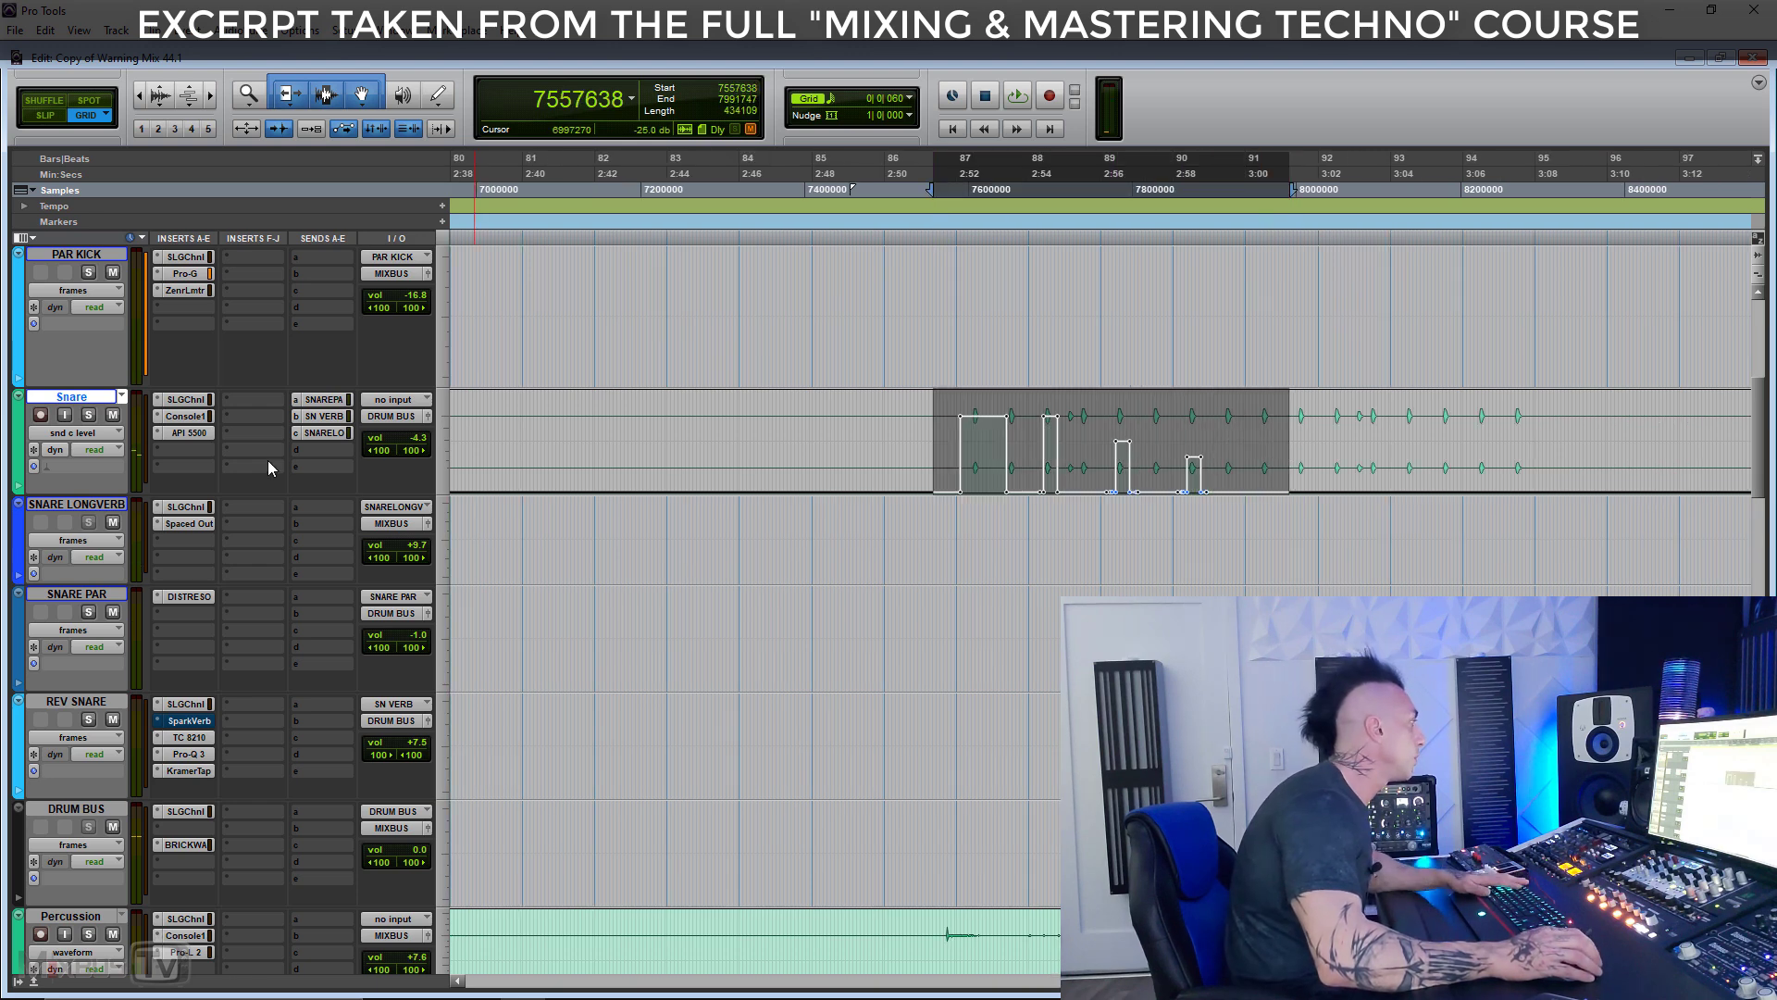
{"action": "left_click", "coordinate": [89, 415]}
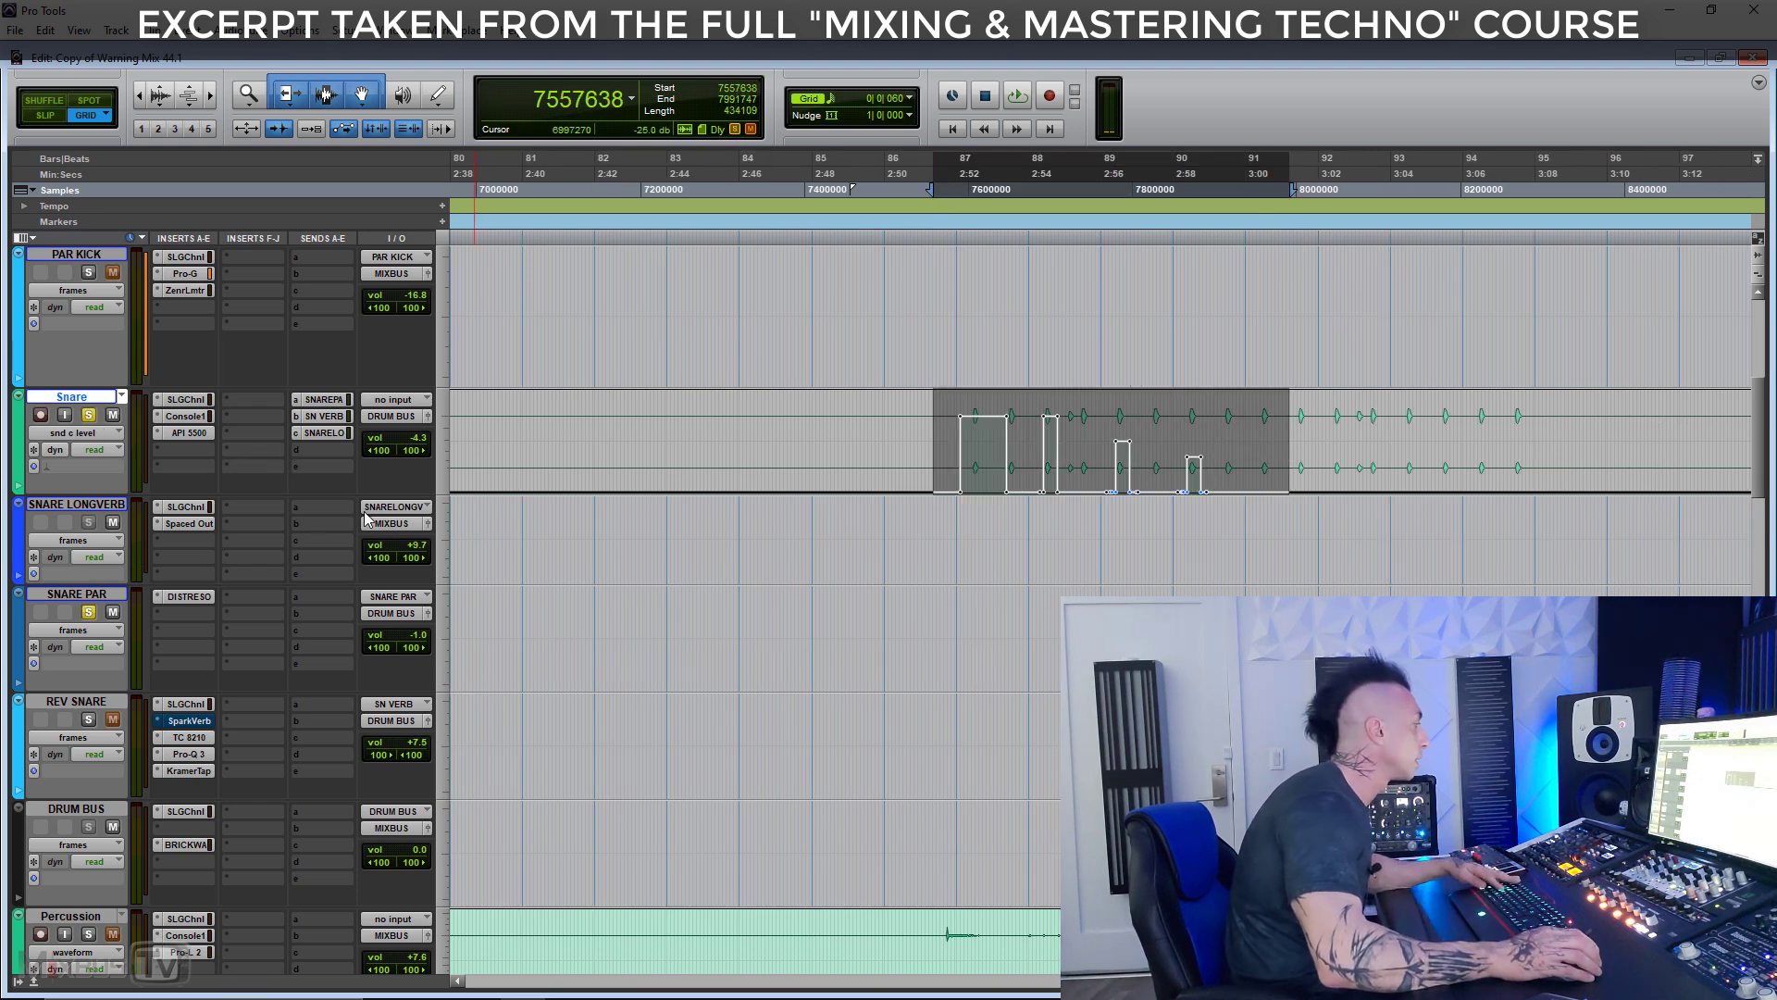
{"action": "key", "text": "t"}
Inspect the SSL Channel filter and the Spaced Out echo and space settings on the SNARE LONGVERB track
{"action": "left_click", "coordinate": [207, 507]}
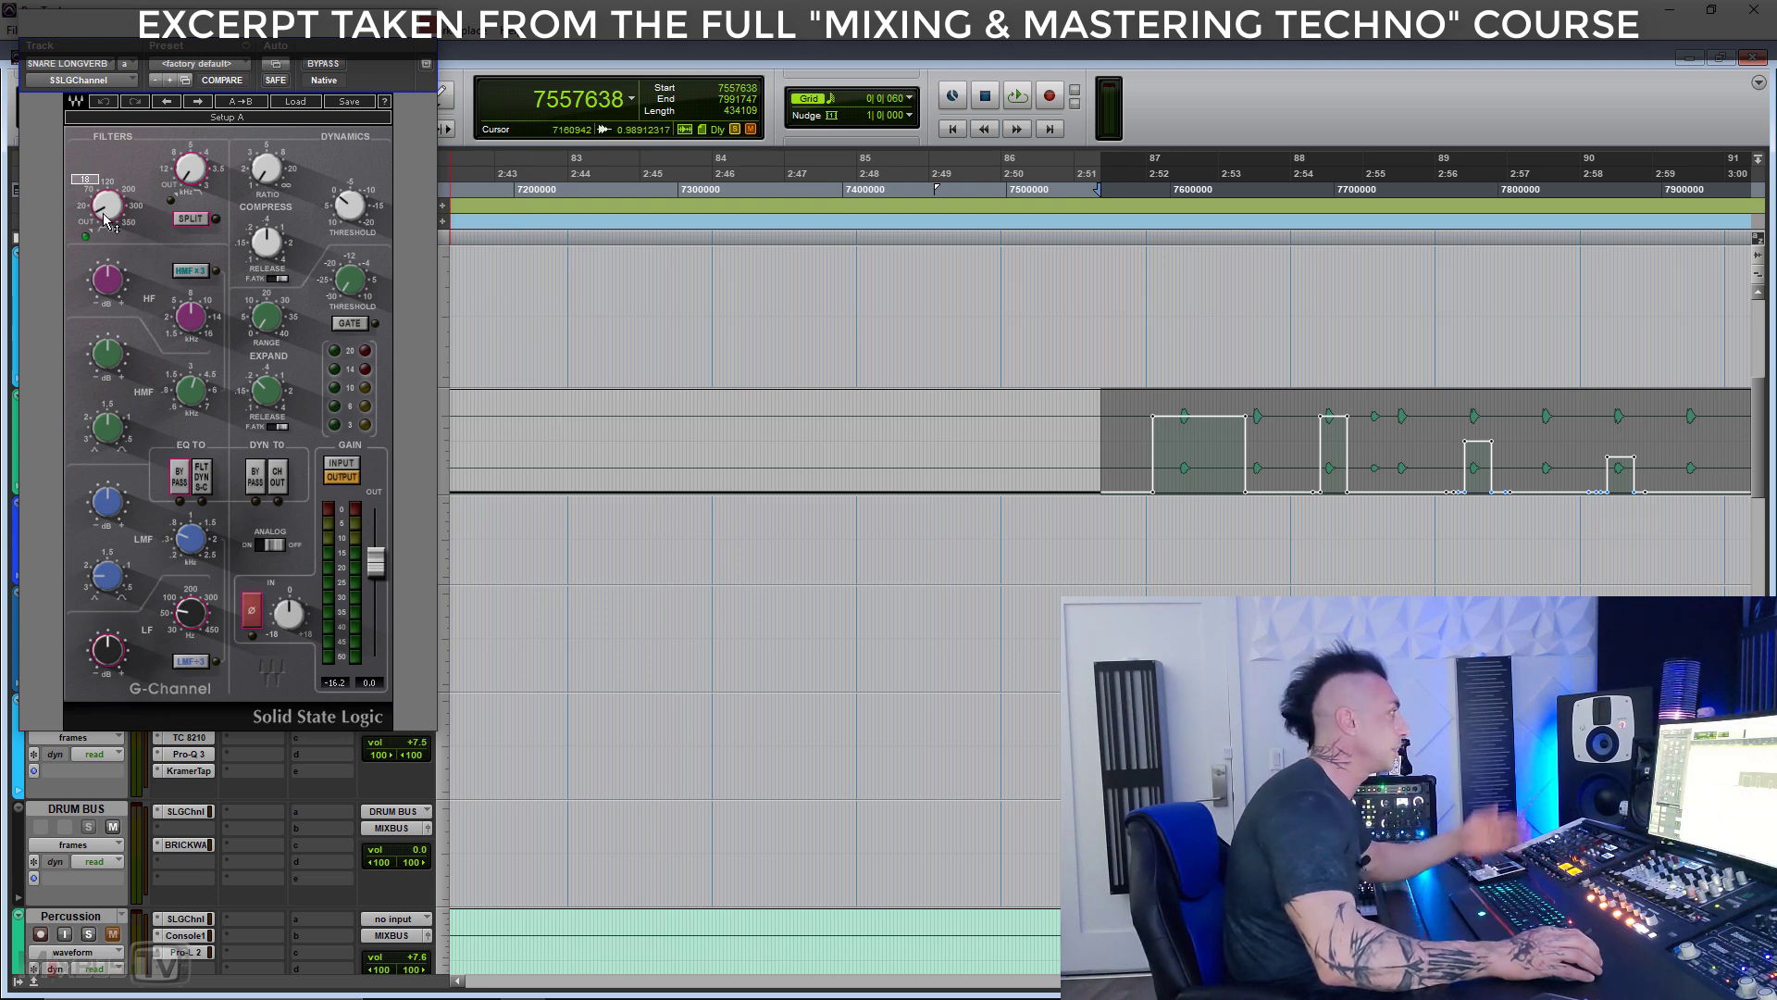
{"action": "left_click", "coordinate": [191, 524]}
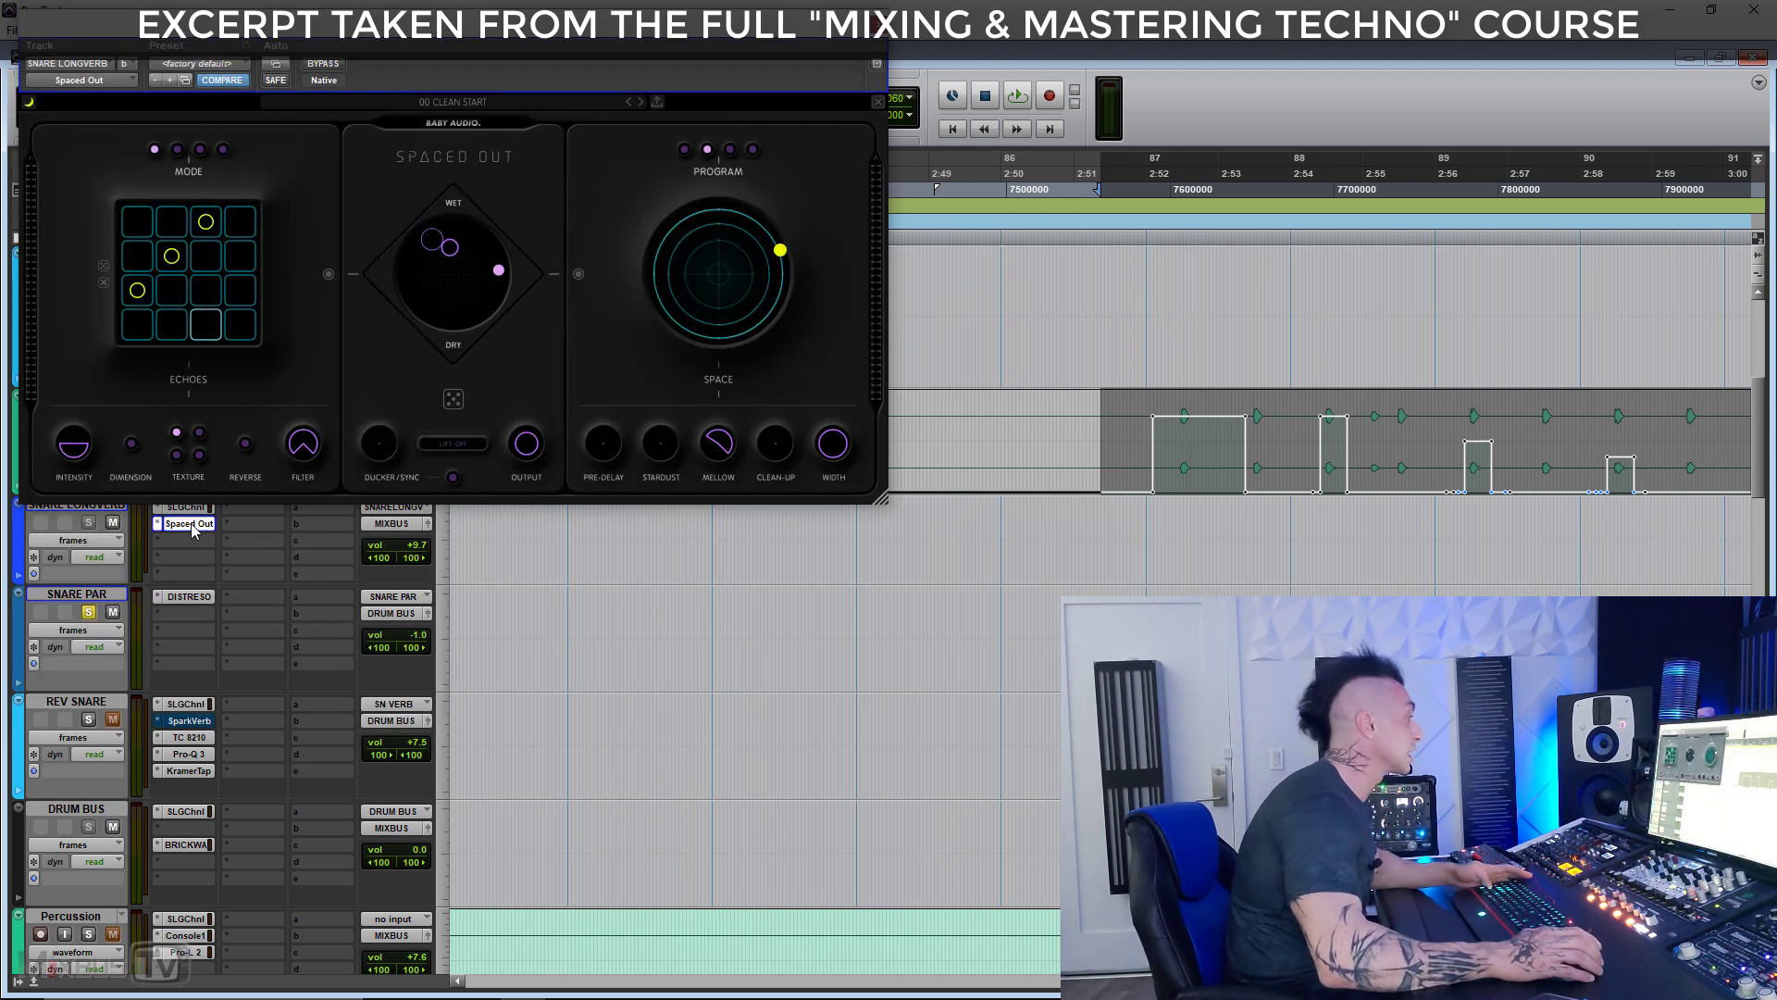
{"action": "left_click_drag", "start_coordinate": [488, 42], "coordinate": [575, 46]}
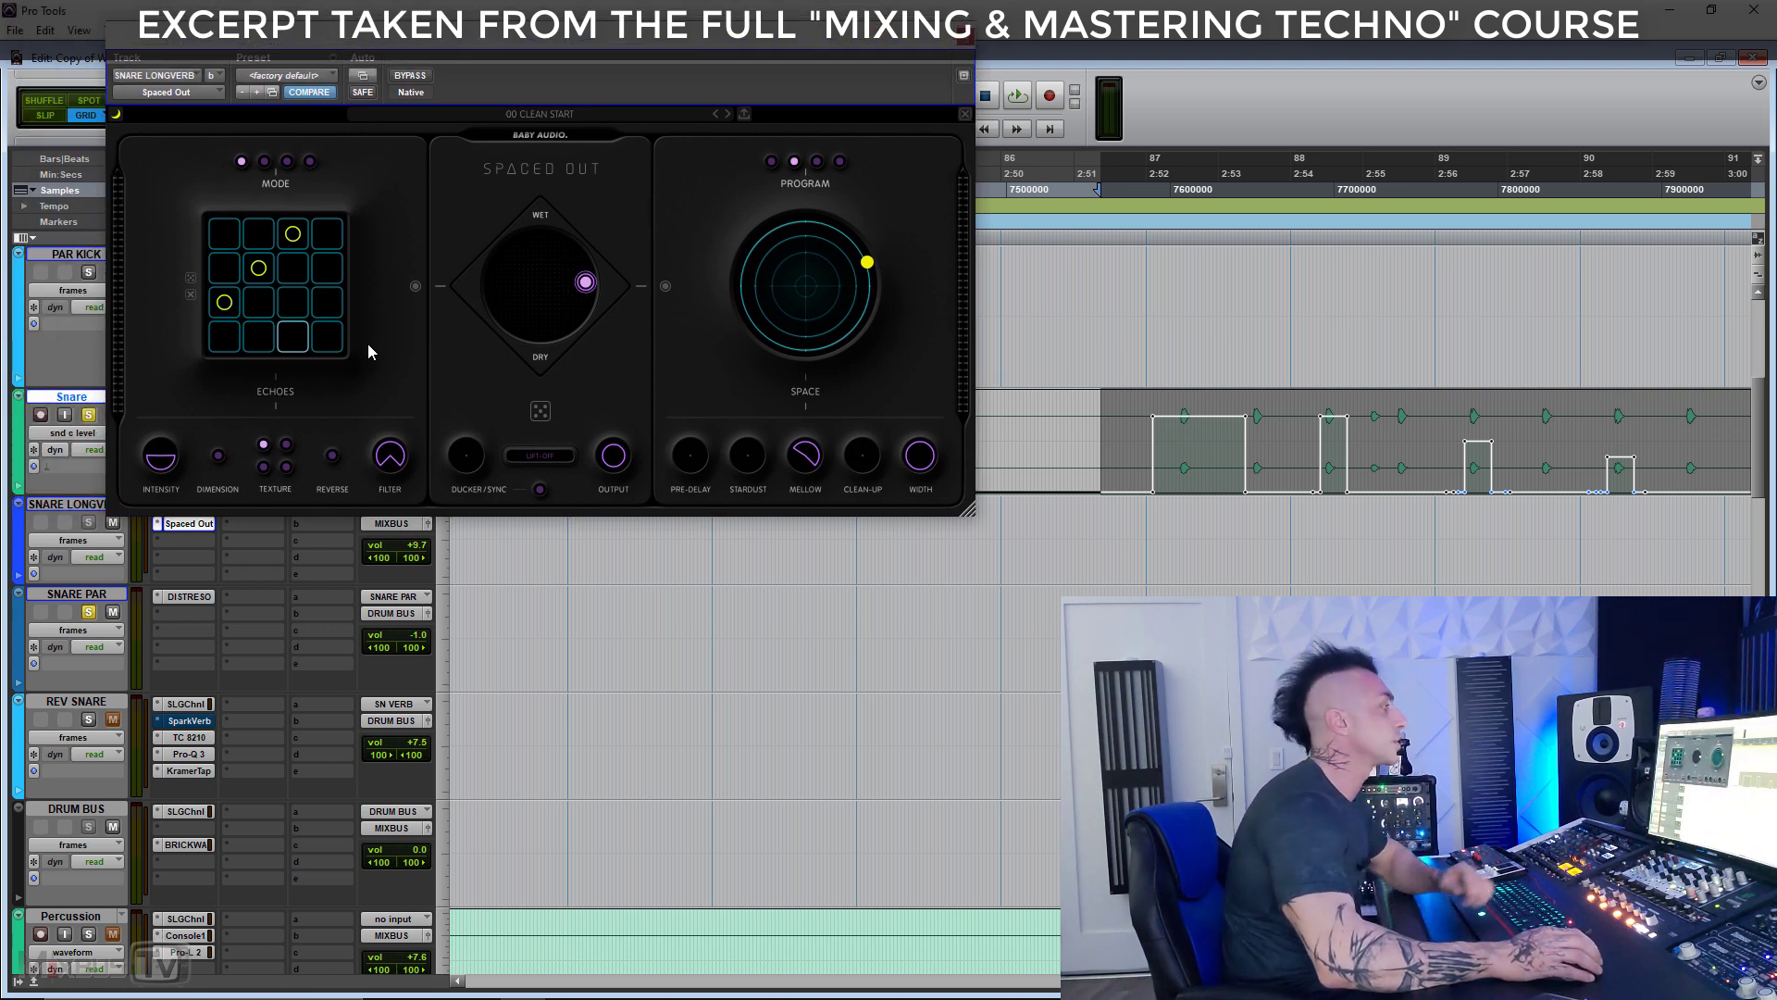
{"action": "left_click", "coordinate": [867, 263]}
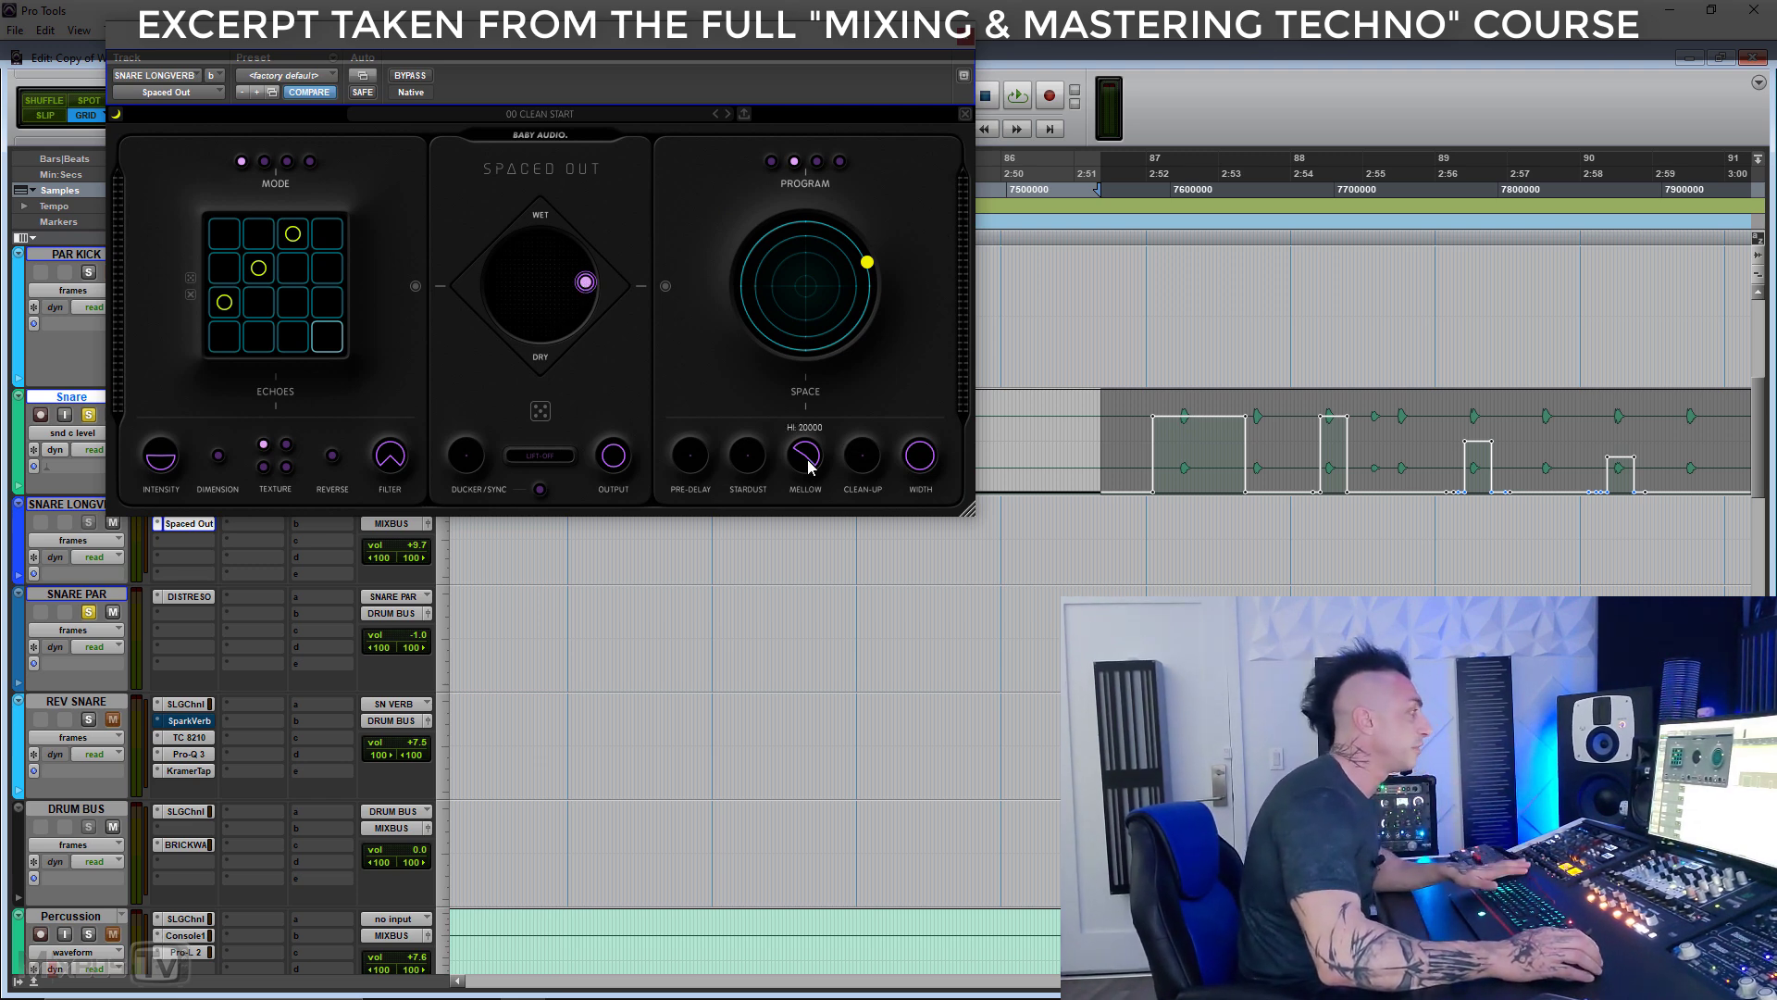
Close the Spaced Out plug-in and listen to the soloed snare selection around bars 87 to 91
{"action": "left_click", "coordinate": [965, 43]}
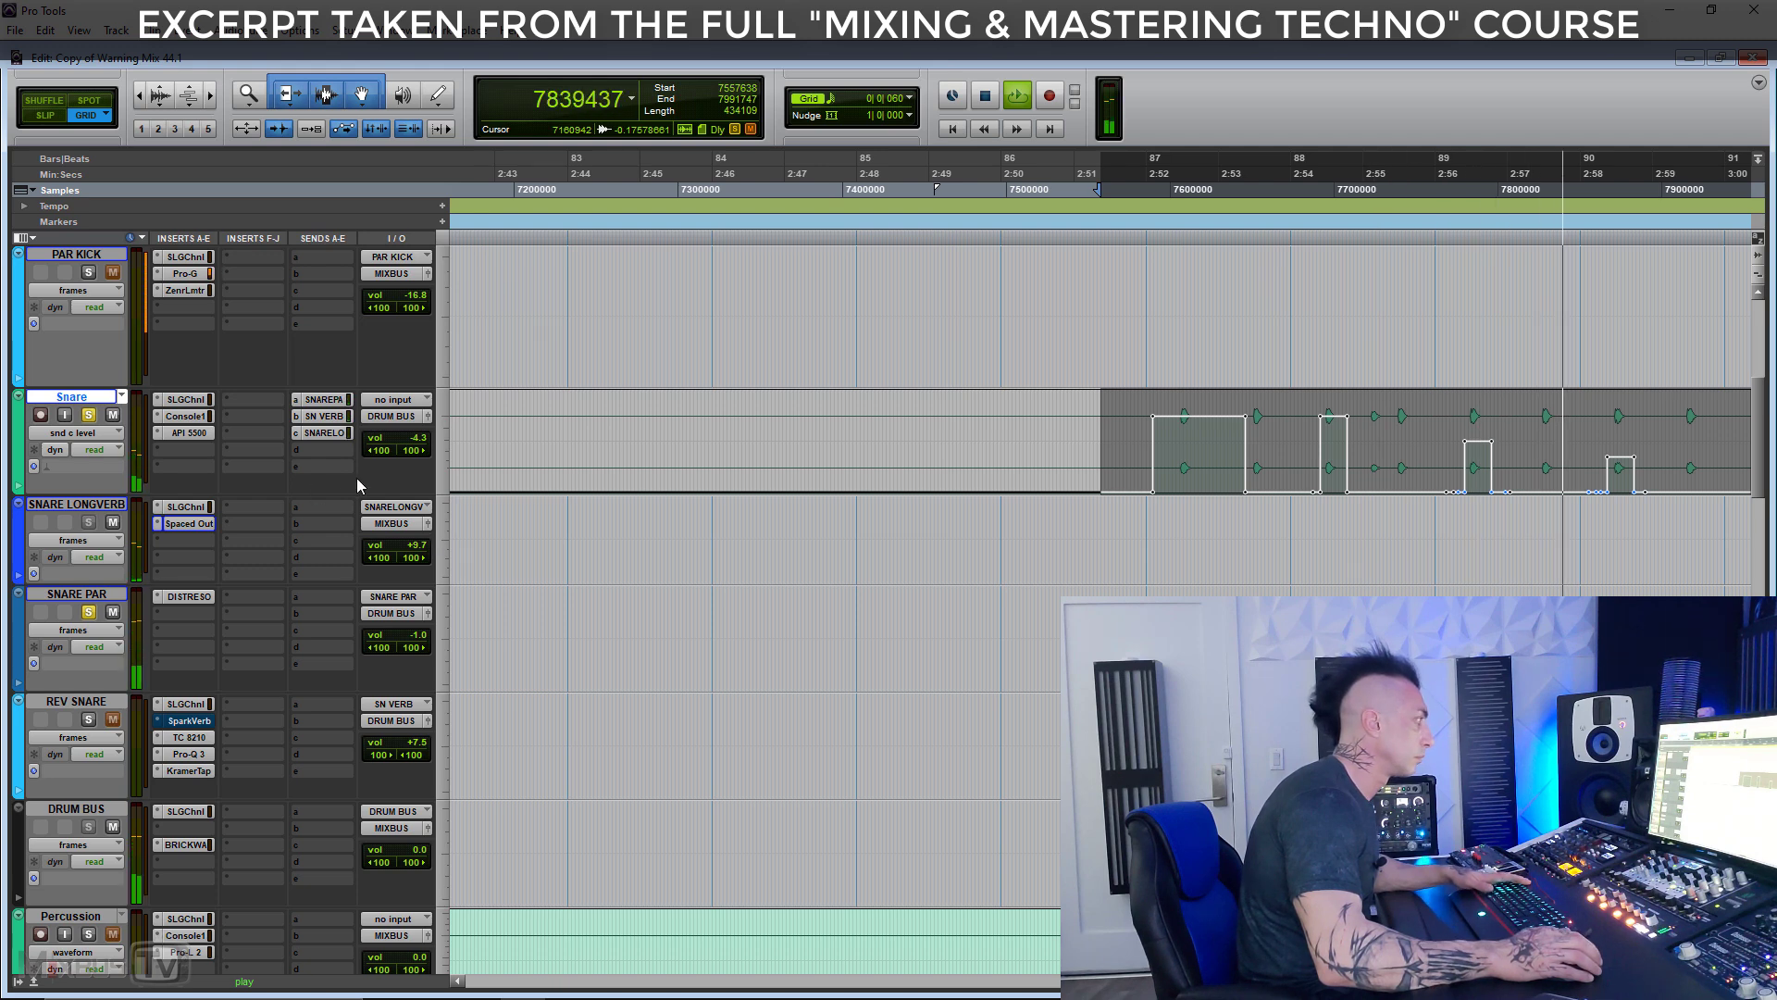
{"action": "key", "text": "ctrl+bracketleft"}
{"action": "key", "text": "space"}
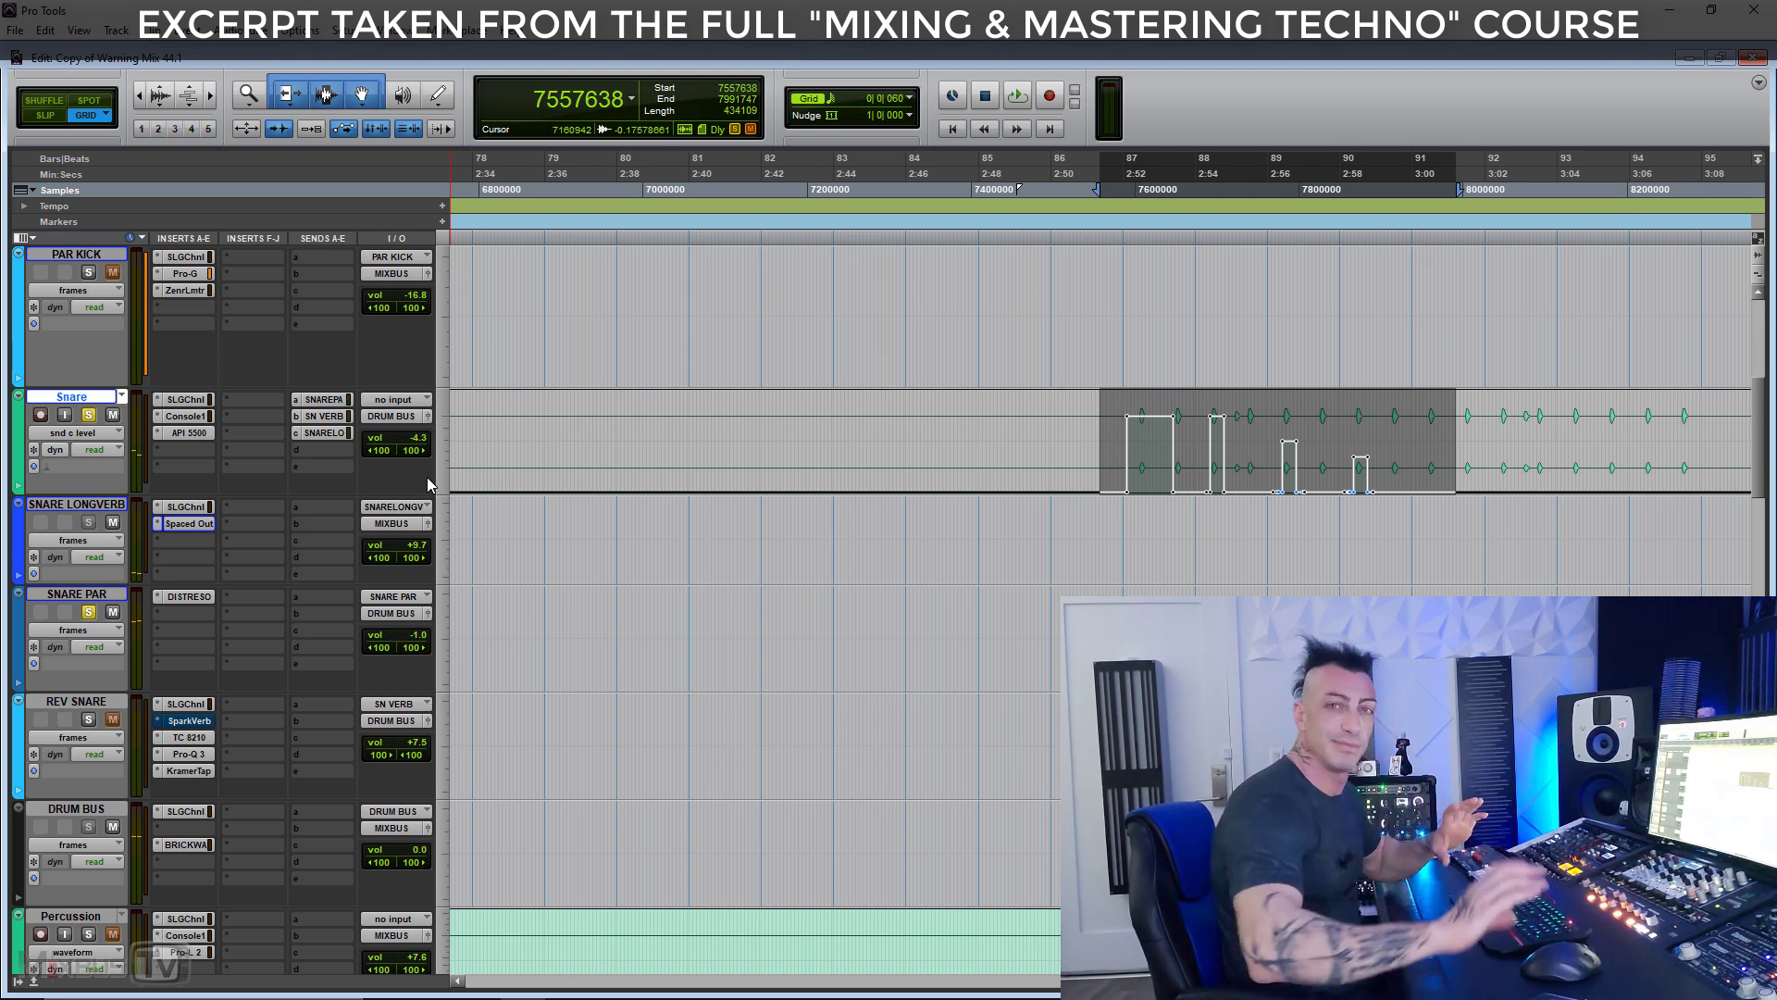
Solo REV SNARE and display the Snare track's send b (SN VERB) level automation
{"action": "key", "text": "ctrl+bracketleft"}
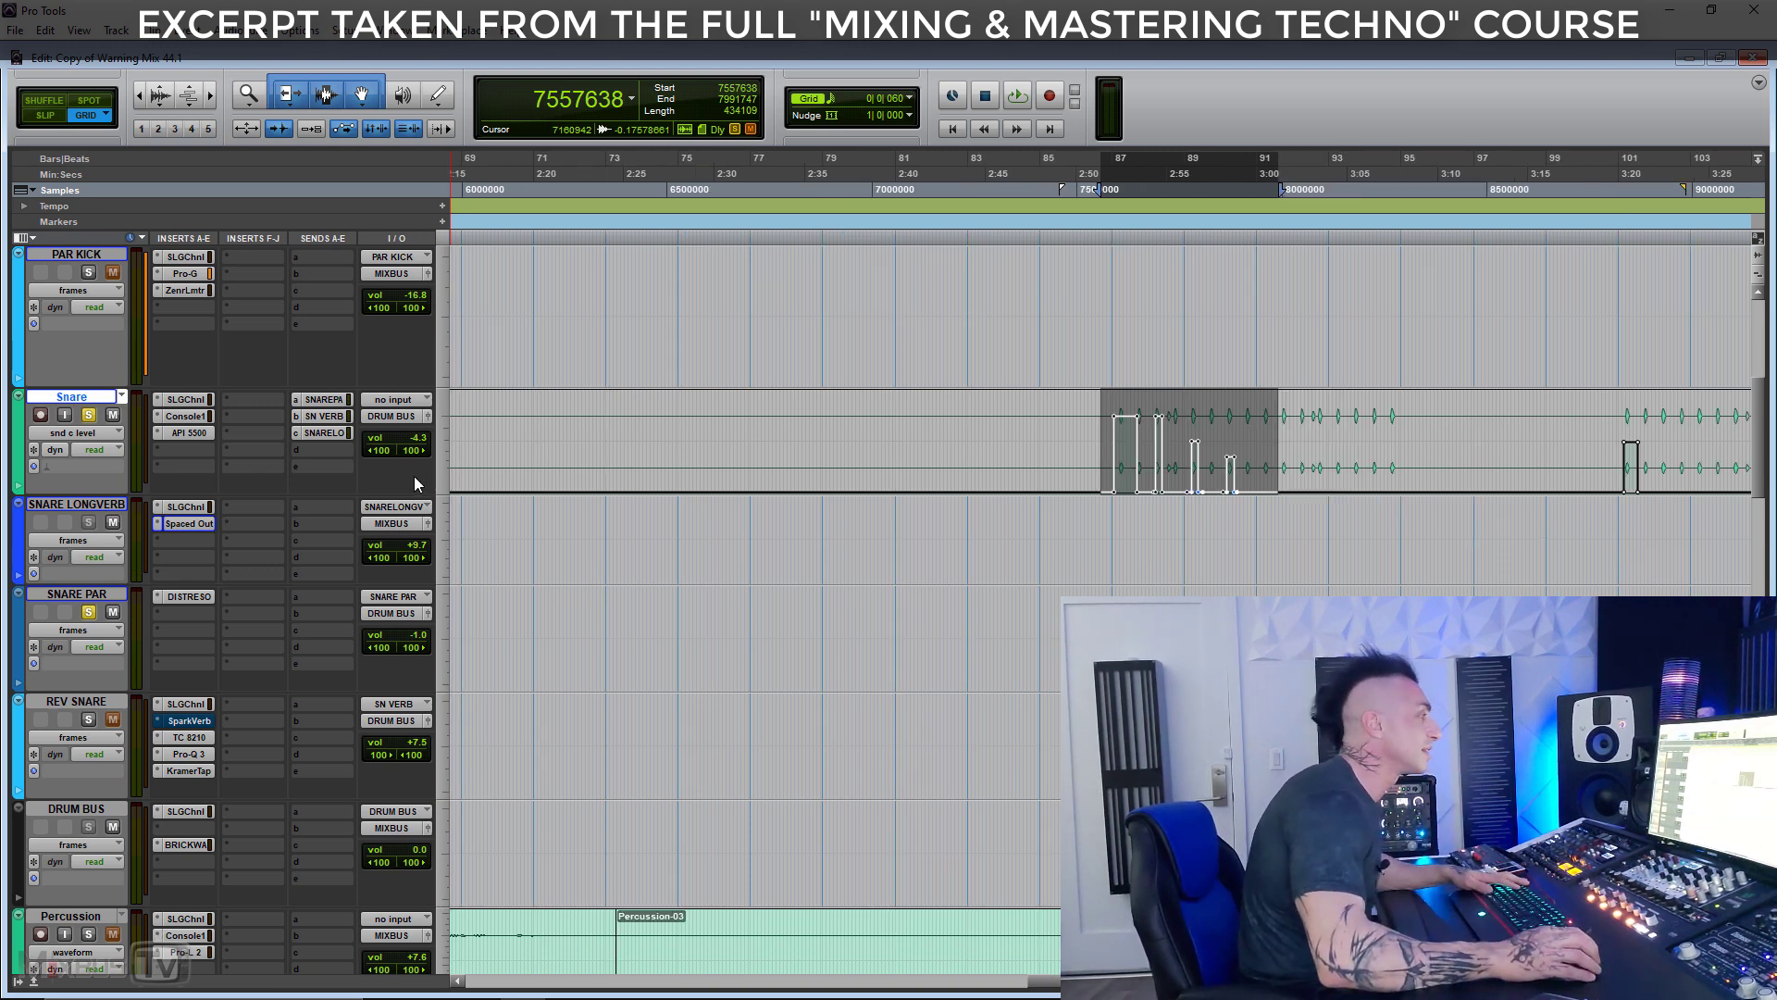
{"action": "key", "text": "ctrl+bracketleft"}
{"action": "key", "text": "ctrl+super+Left"}
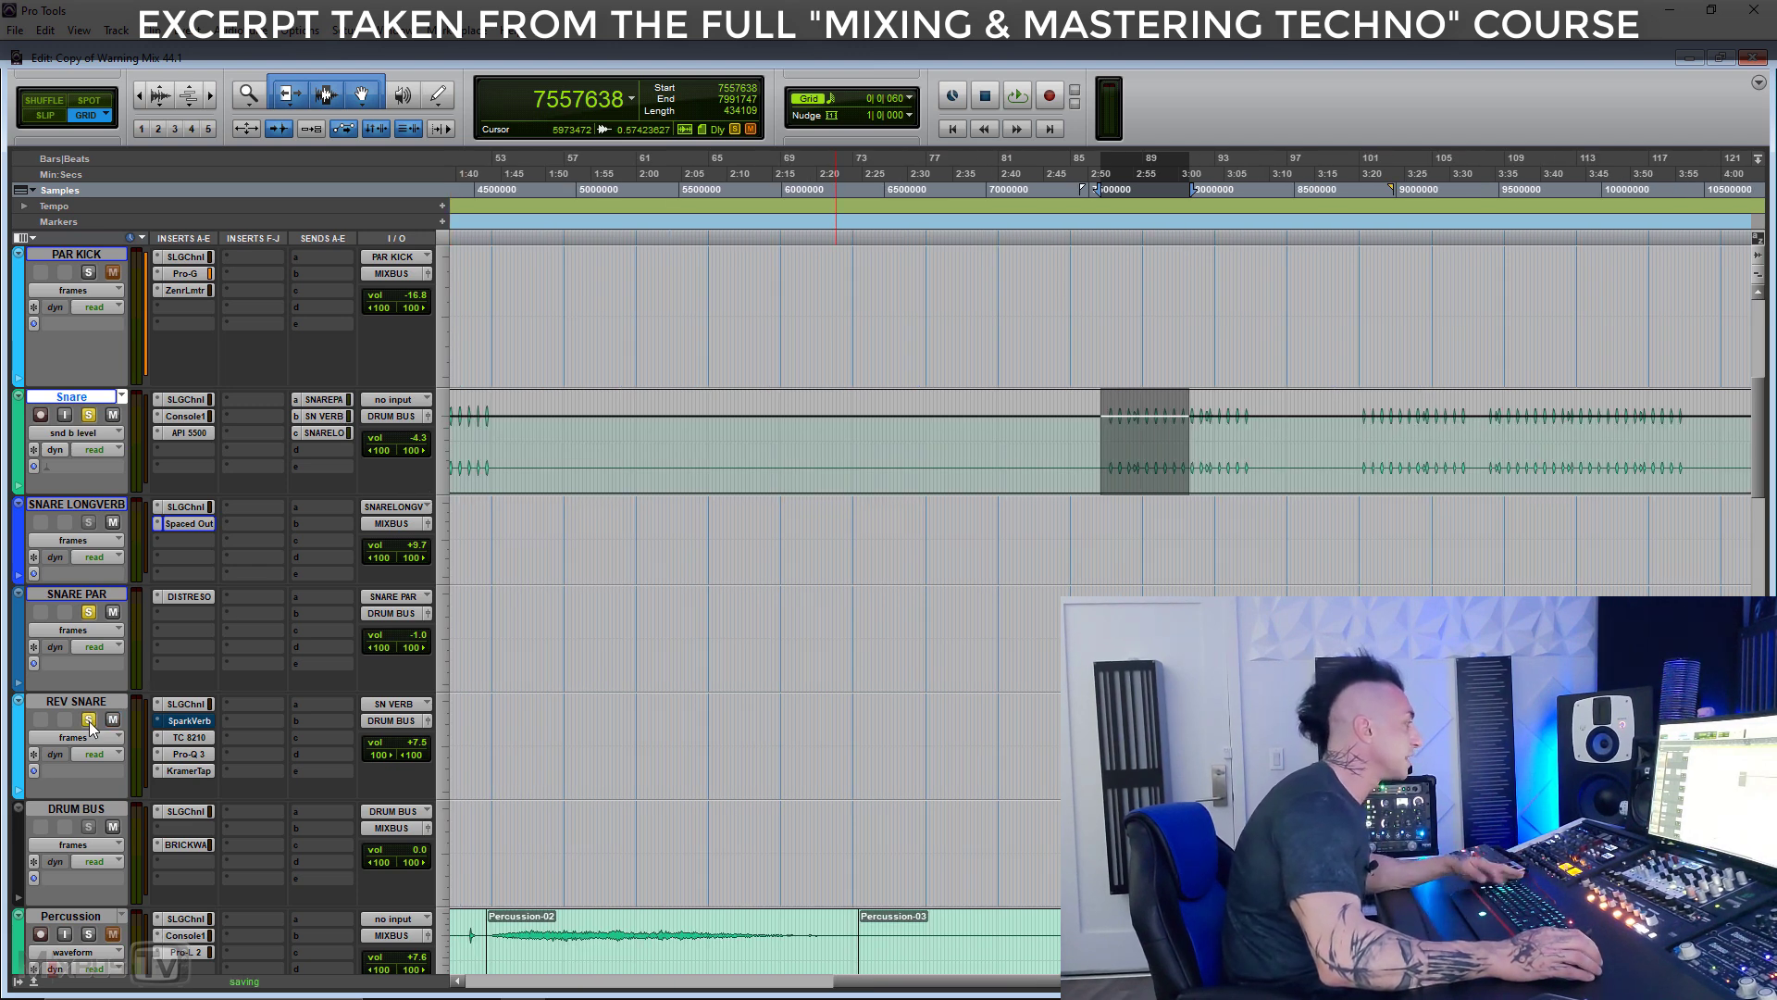
Select the Snare track from its first hits to about bar 119 and play it soloed with its reverb
{"action": "scroll", "coordinate": [139, 680], "scroll_direction": "down", "scroll_amount": 2}
{"action": "key", "text": "ctrl+bracketright"}
{"action": "key", "text": "ctrl+bracketleft"}
{"action": "key", "text": "ctrl+bracketleft"}
{"action": "scroll", "coordinate": [357, 553], "scroll_direction": "up", "scroll_amount": 3}
{"action": "key", "text": "ctrl+bracketleft"}
{"action": "left_click_drag", "start_coordinate": [536, 593], "coordinate": [986, 593]}
{"action": "scroll", "coordinate": [517, 540], "scroll_direction": "down", "scroll_amount": 2}
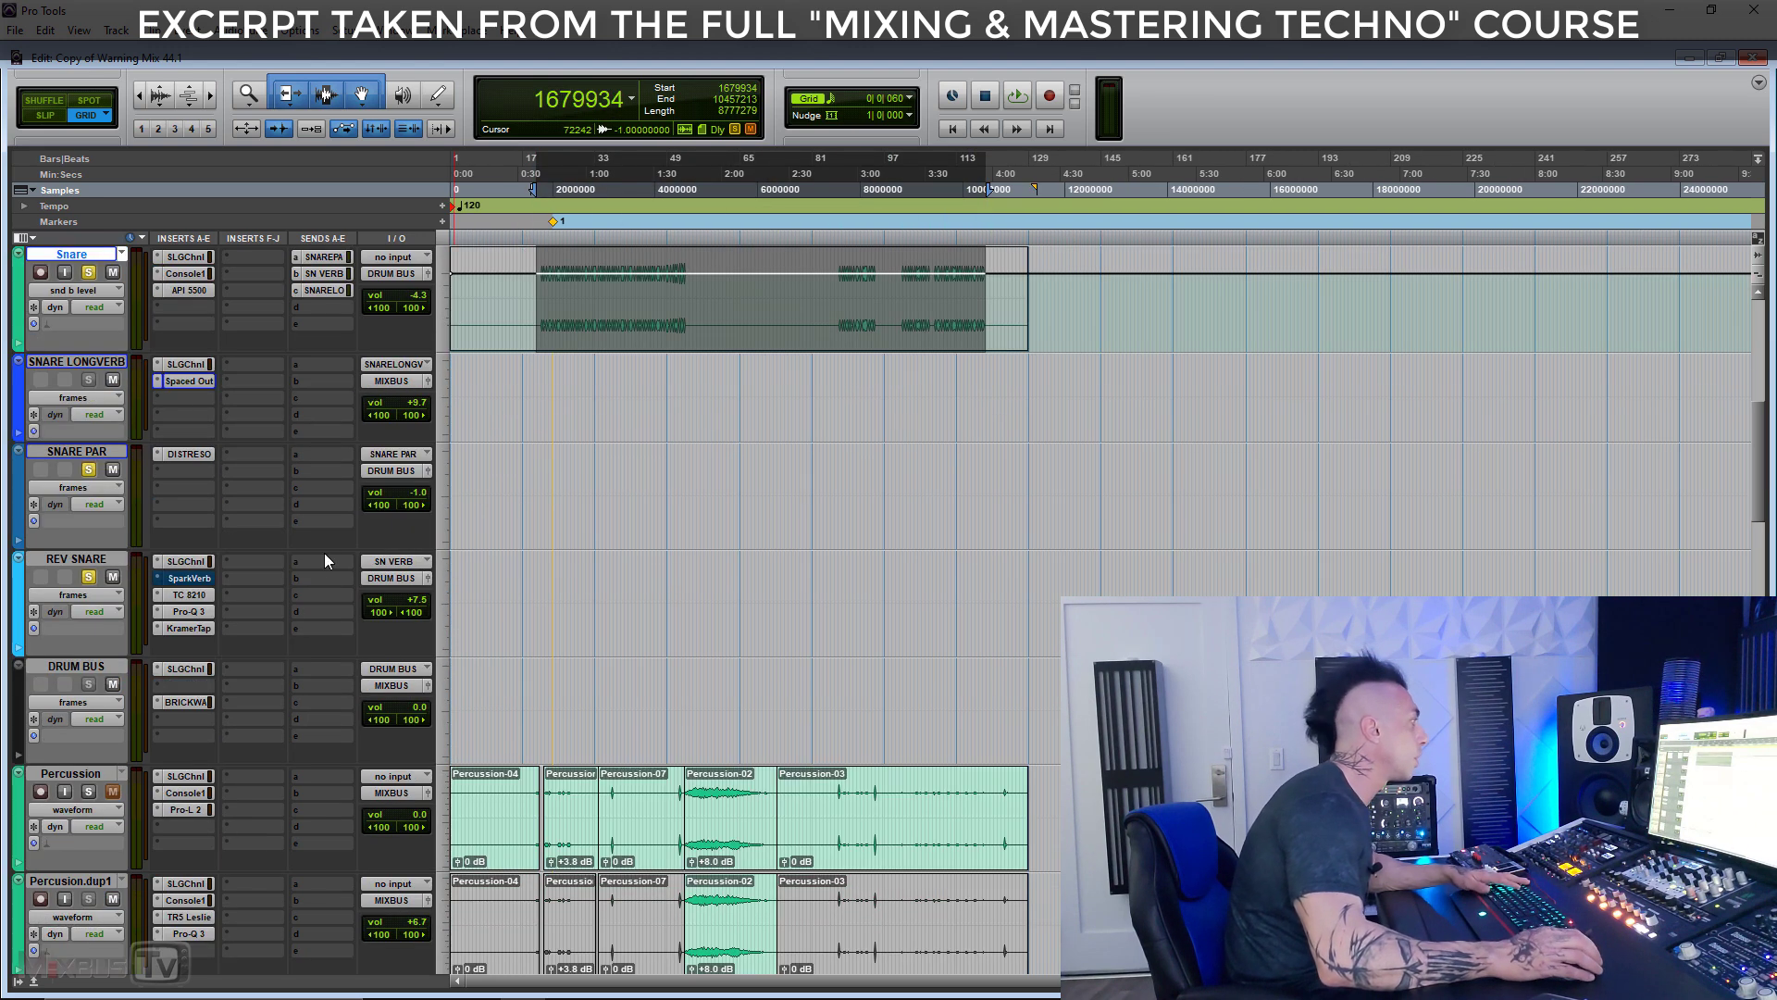
{"action": "key", "text": "space"}
{"action": "scroll", "coordinate": [368, 534], "scroll_direction": "up", "scroll_amount": 1}
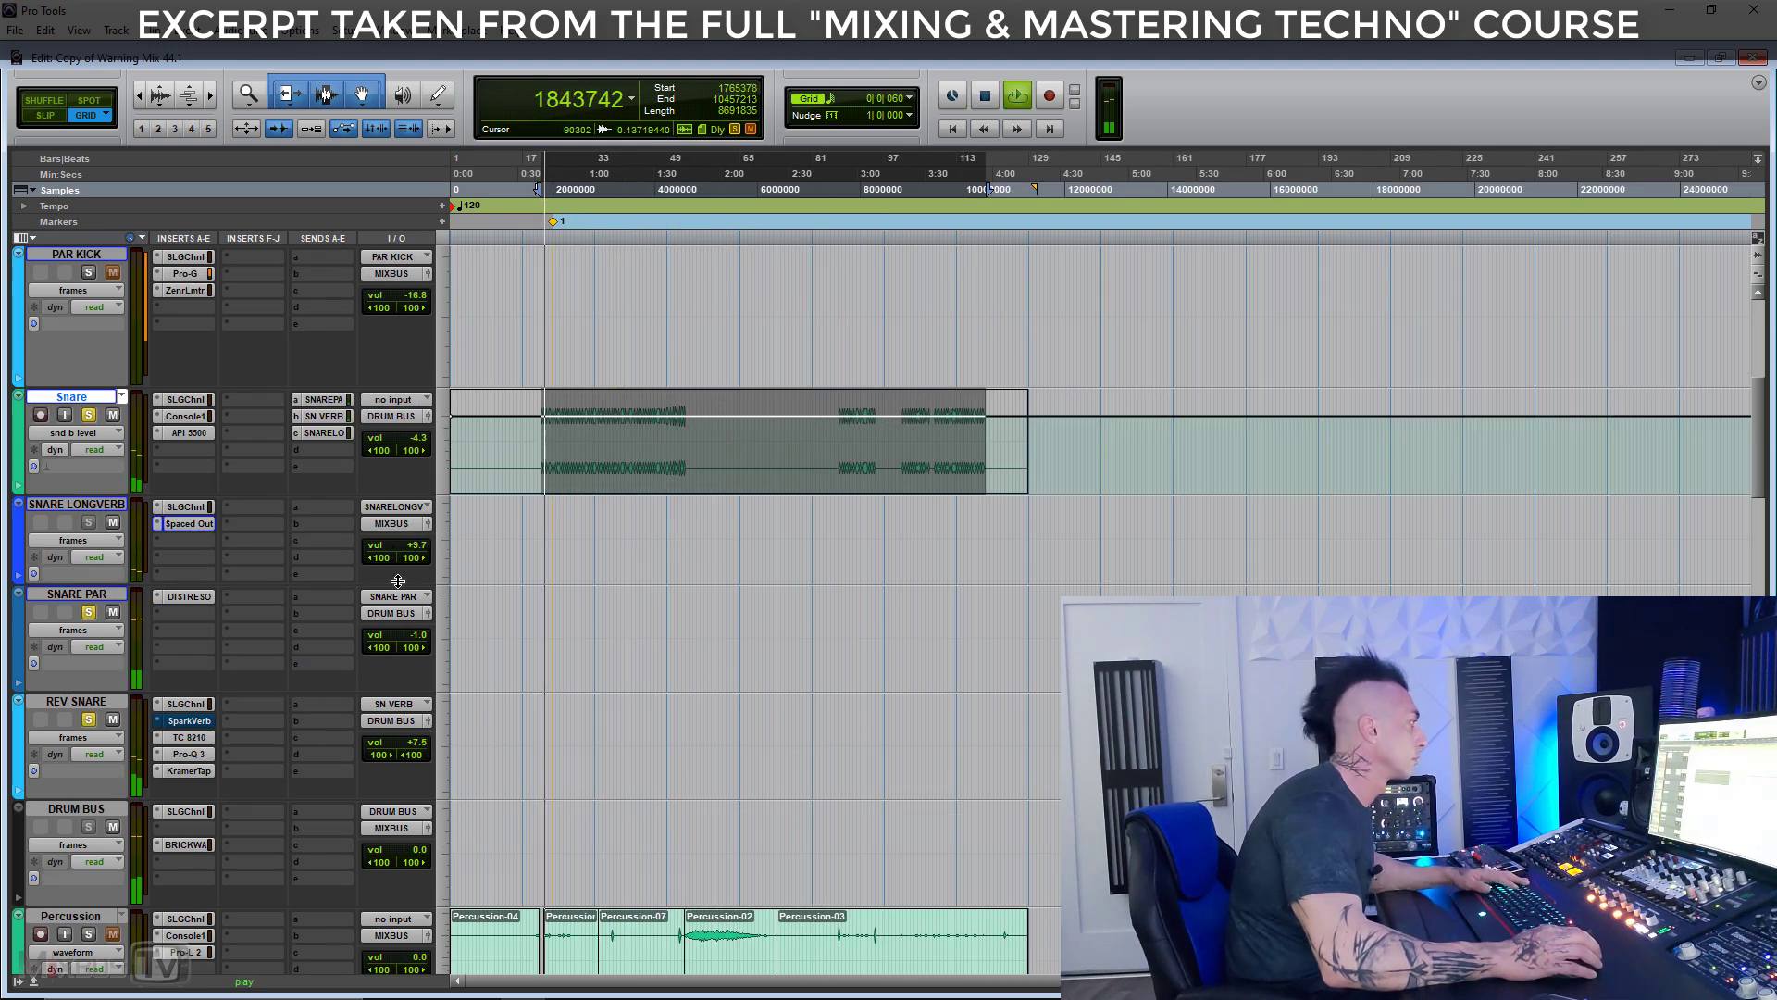
Inspect the SSL Channel settings on the REV SNARE track, close the plug-in and stop playback
{"action": "scroll", "coordinate": [398, 576], "scroll_direction": "down", "scroll_amount": 1}
{"action": "left_click", "coordinate": [190, 560]}
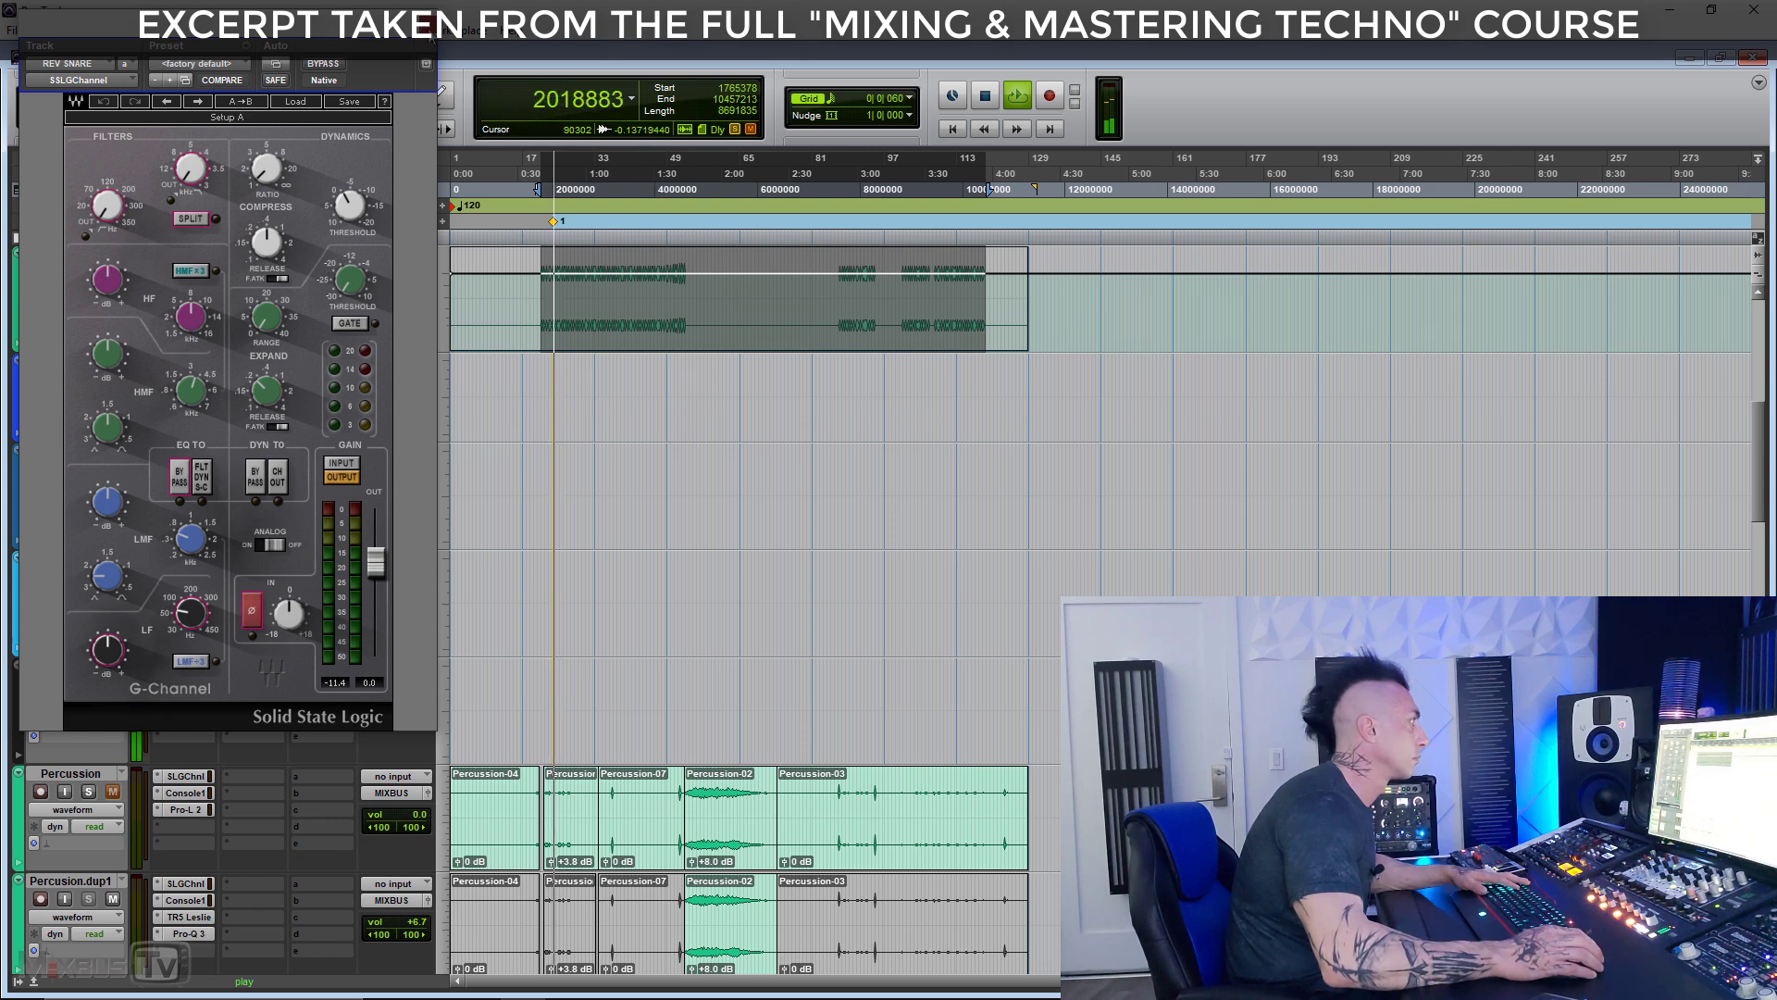
{"action": "left_click", "coordinate": [427, 28]}
{"action": "key", "text": "space"}
Examine the TC 8210 Classic Reverb on REV SNARE, cycling its main display through the reverb parameters before closing it
{"action": "left_click", "coordinate": [190, 595]}
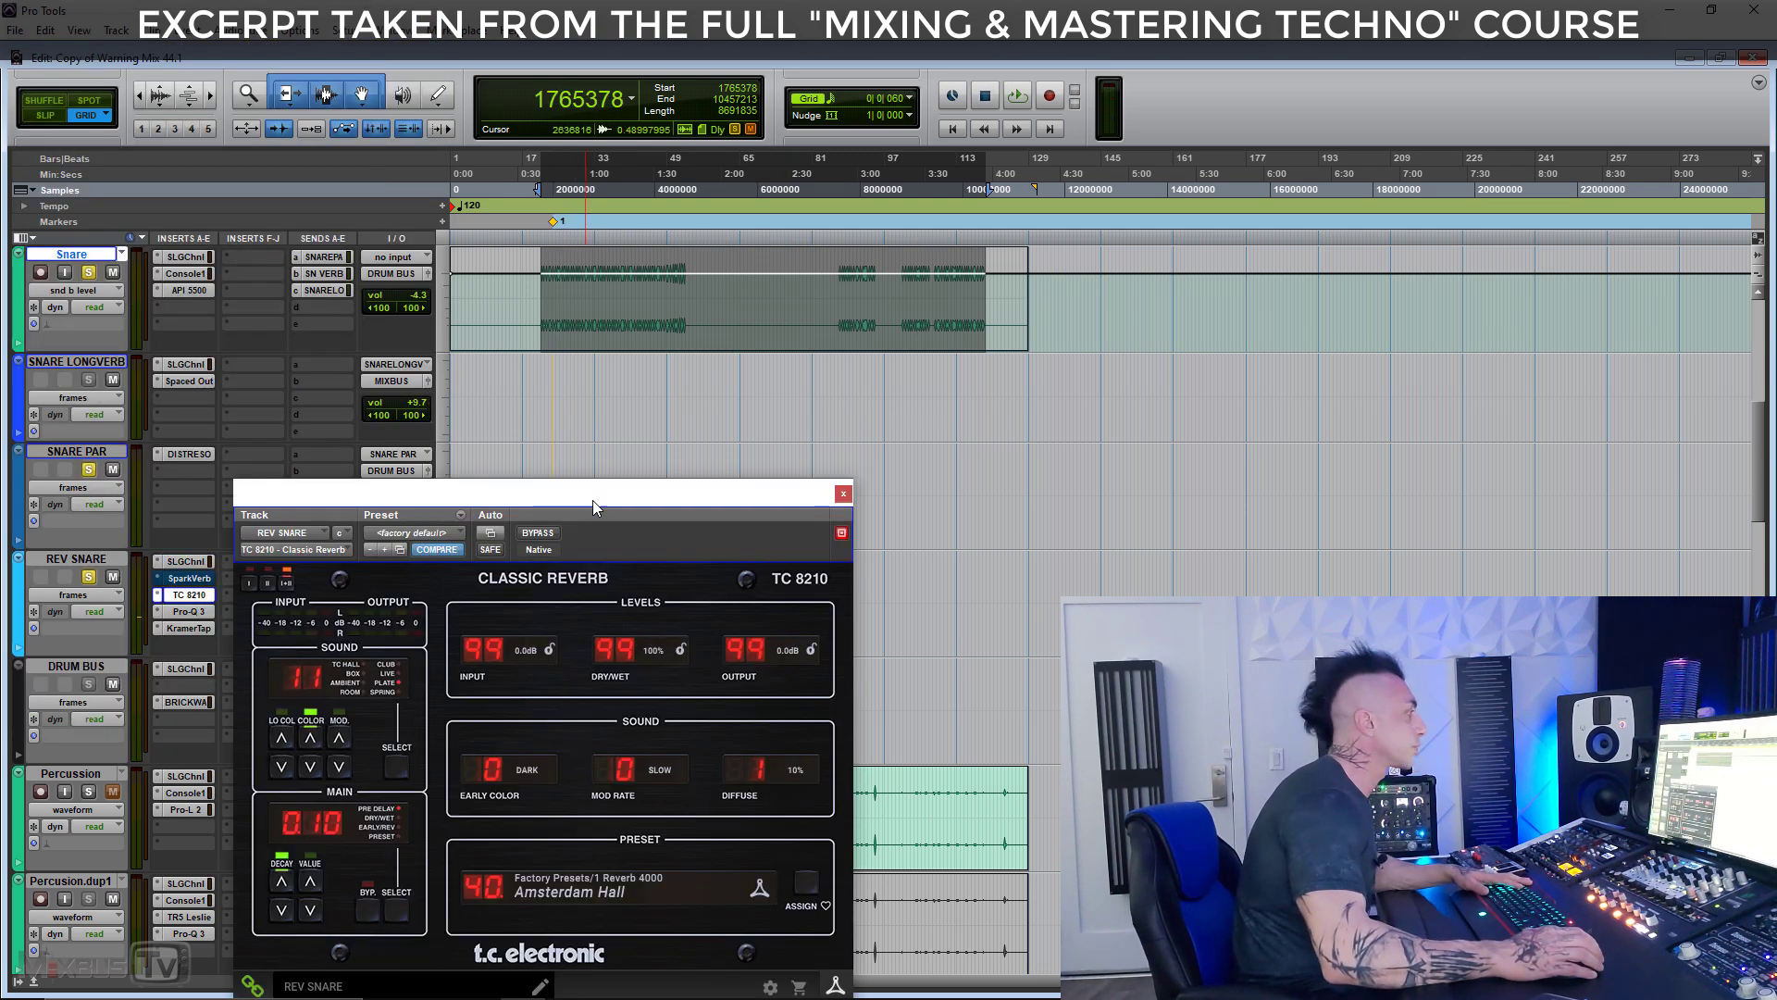
{"action": "left_click_drag", "start_coordinate": [739, 340], "coordinate": [598, 154]}
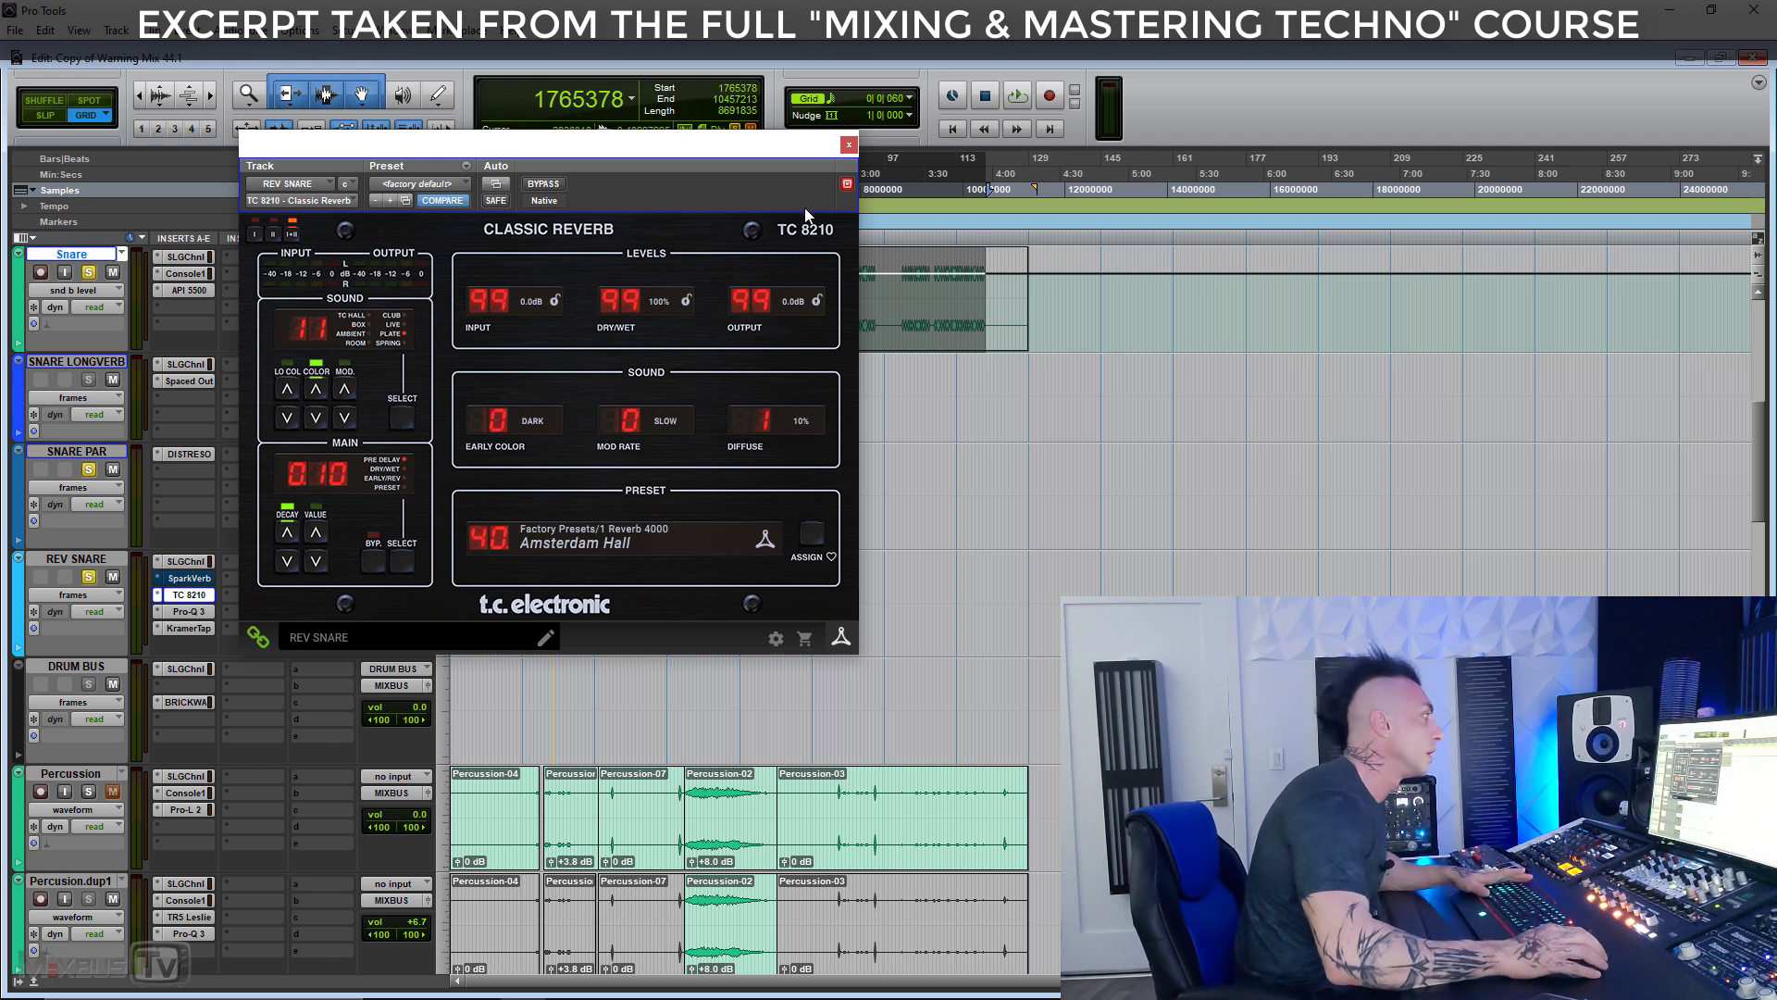
{"action": "left_click", "coordinate": [407, 559]}
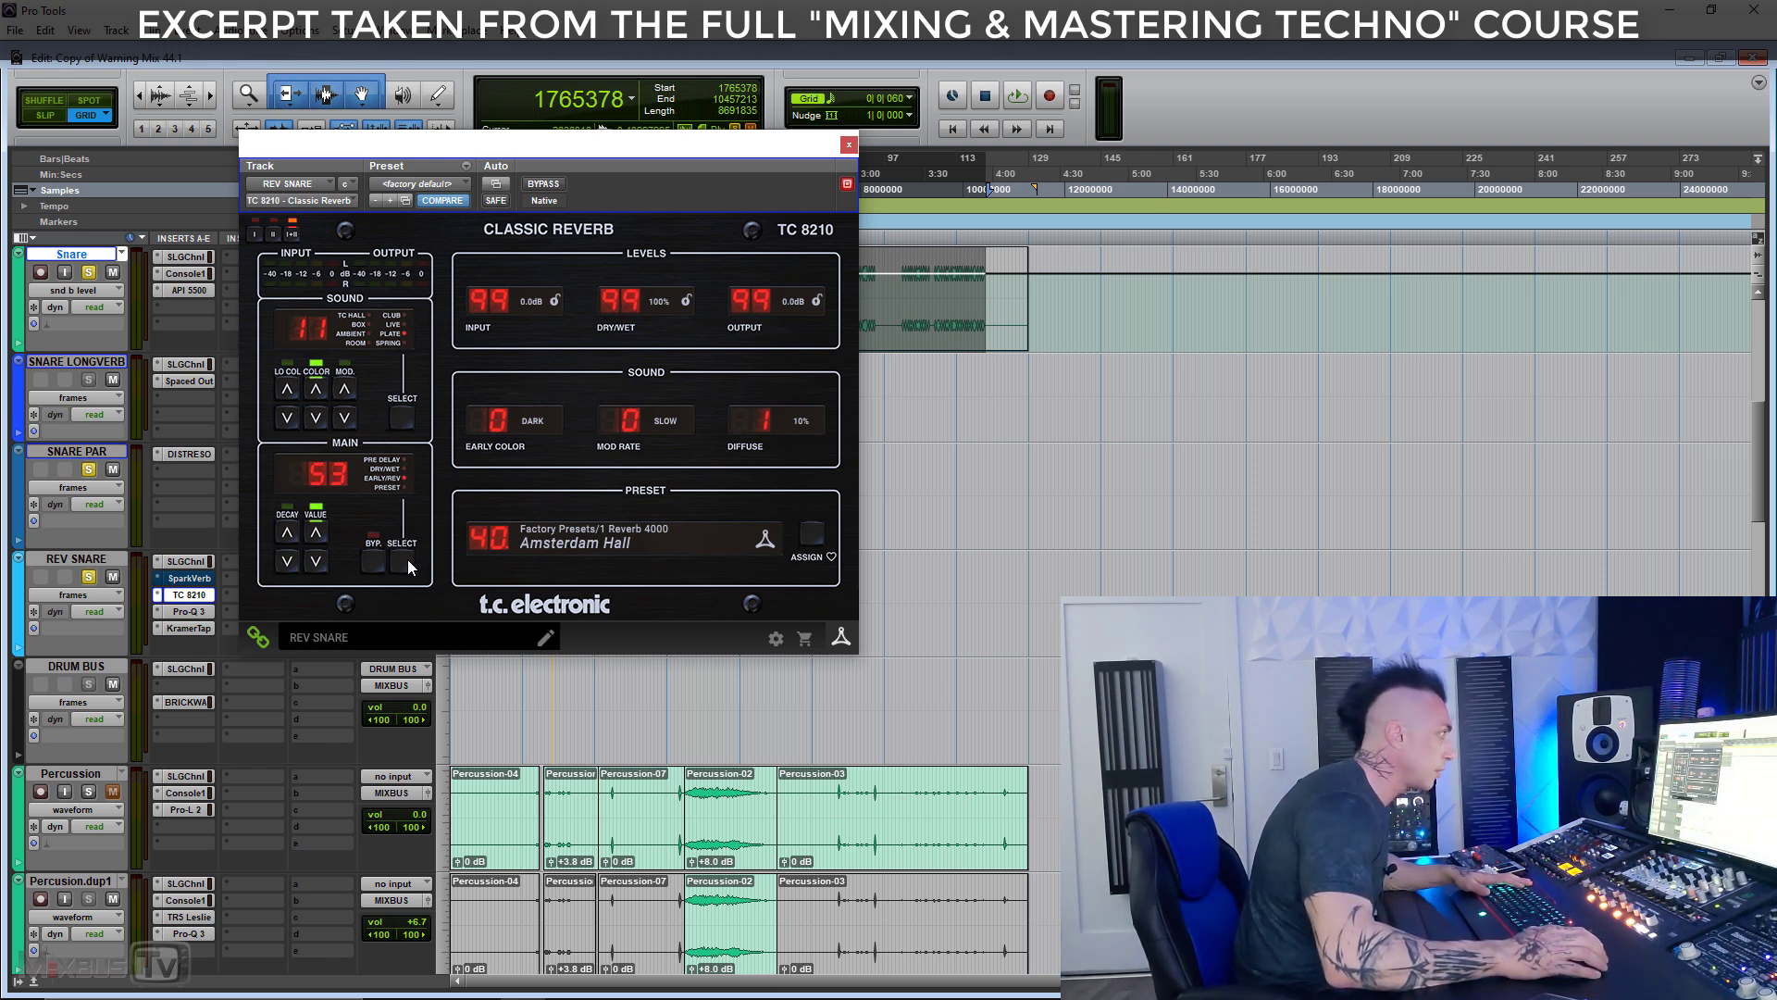
{"action": "left_click", "coordinate": [407, 559]}
{"action": "left_click", "coordinate": [407, 559]}
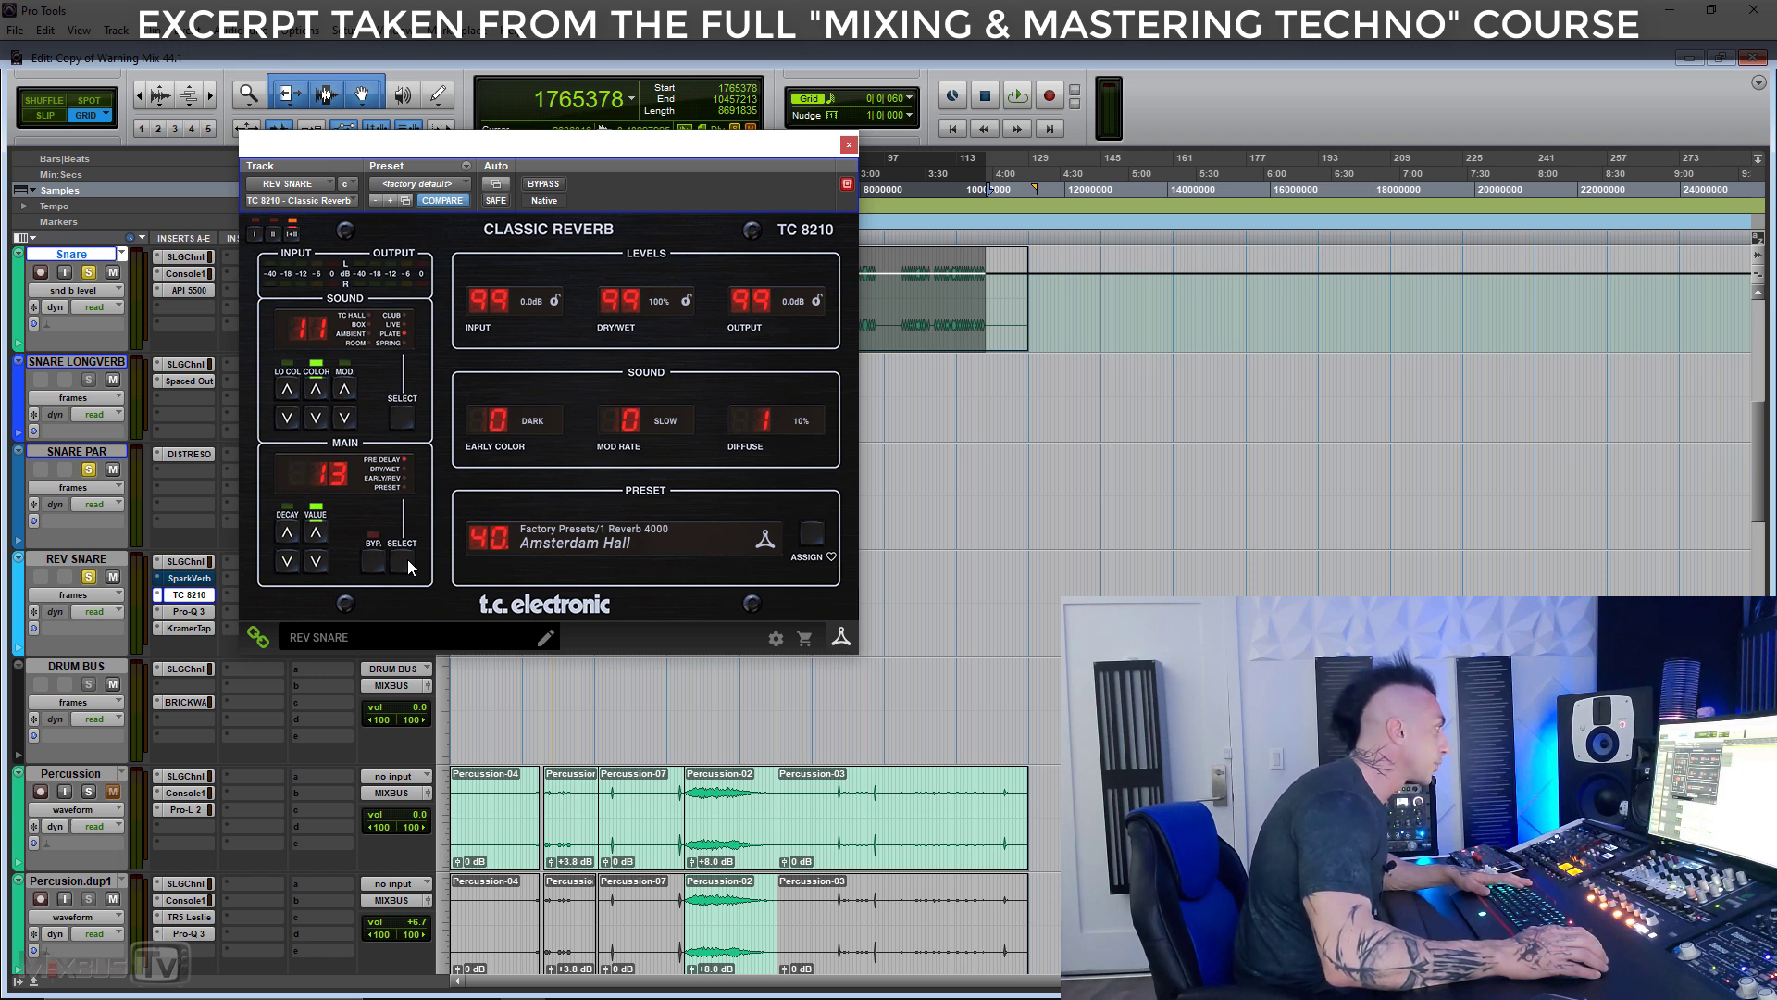
{"action": "left_click", "coordinate": [848, 145]}
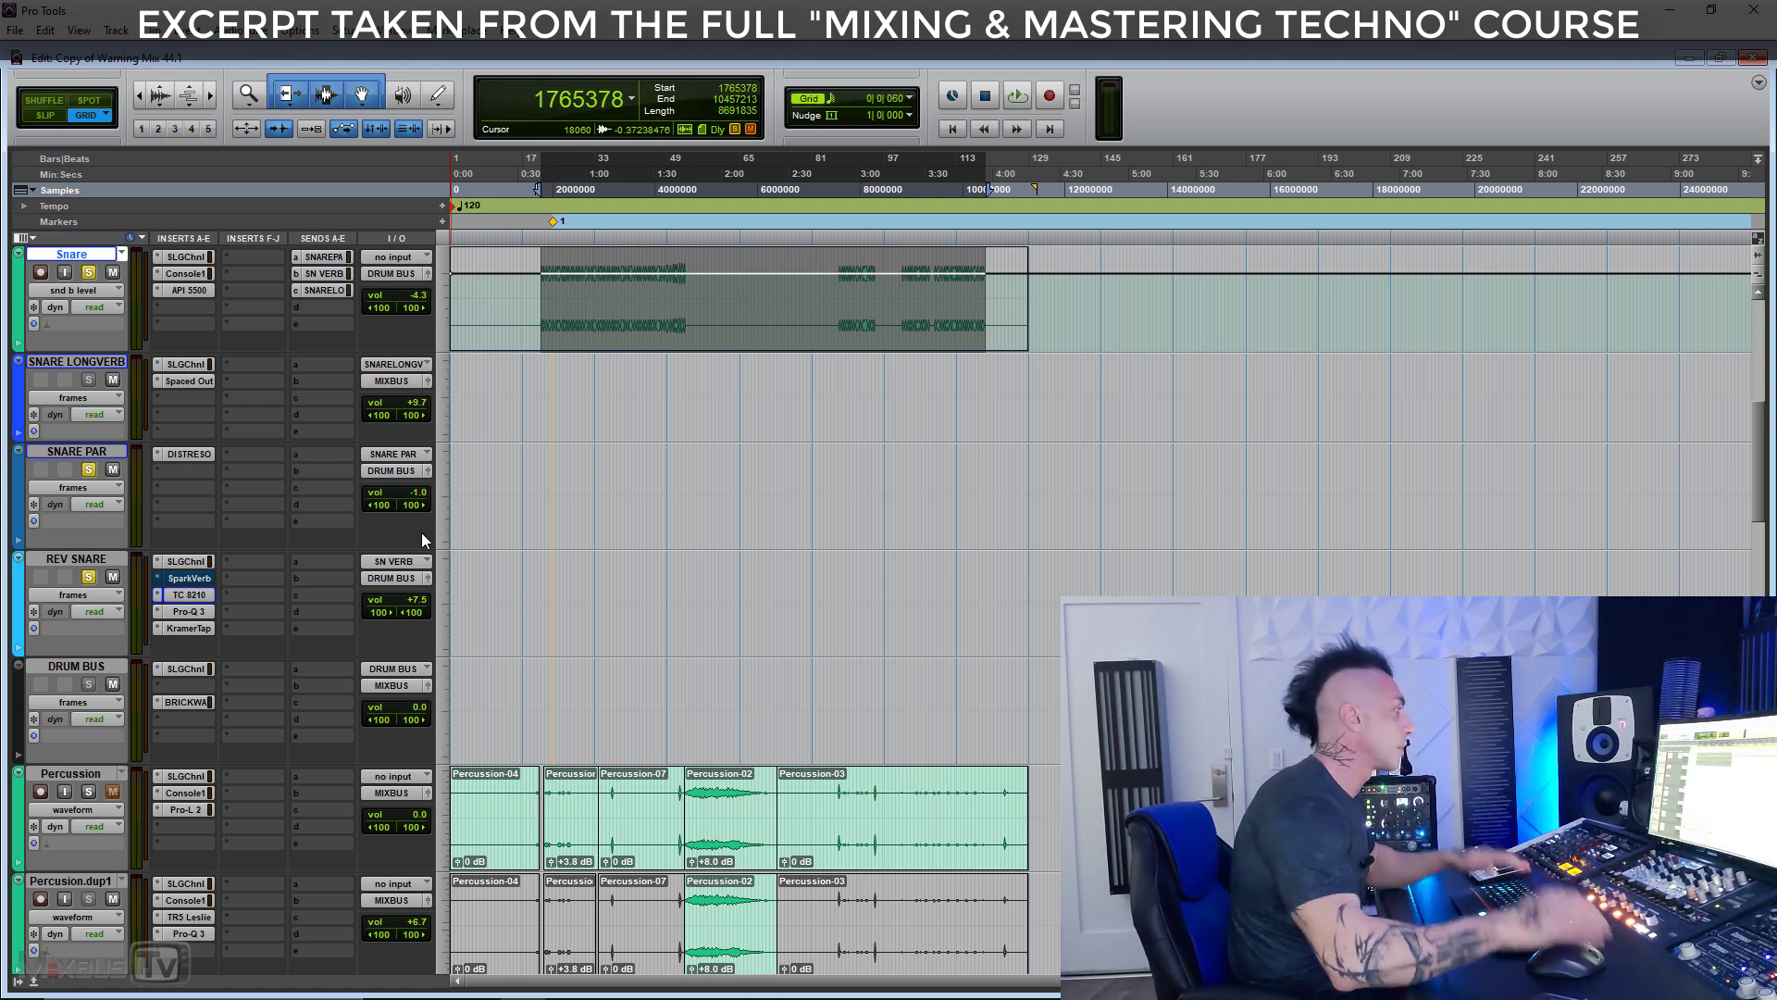
Open the Pro-Q 3 on REV SNARE and take it out of bypass to hear its low-end cut on the reverb
{"action": "left_click", "coordinate": [180, 612]}
{"action": "left_click_drag", "start_coordinate": [555, 28], "coordinate": [939, 7]}
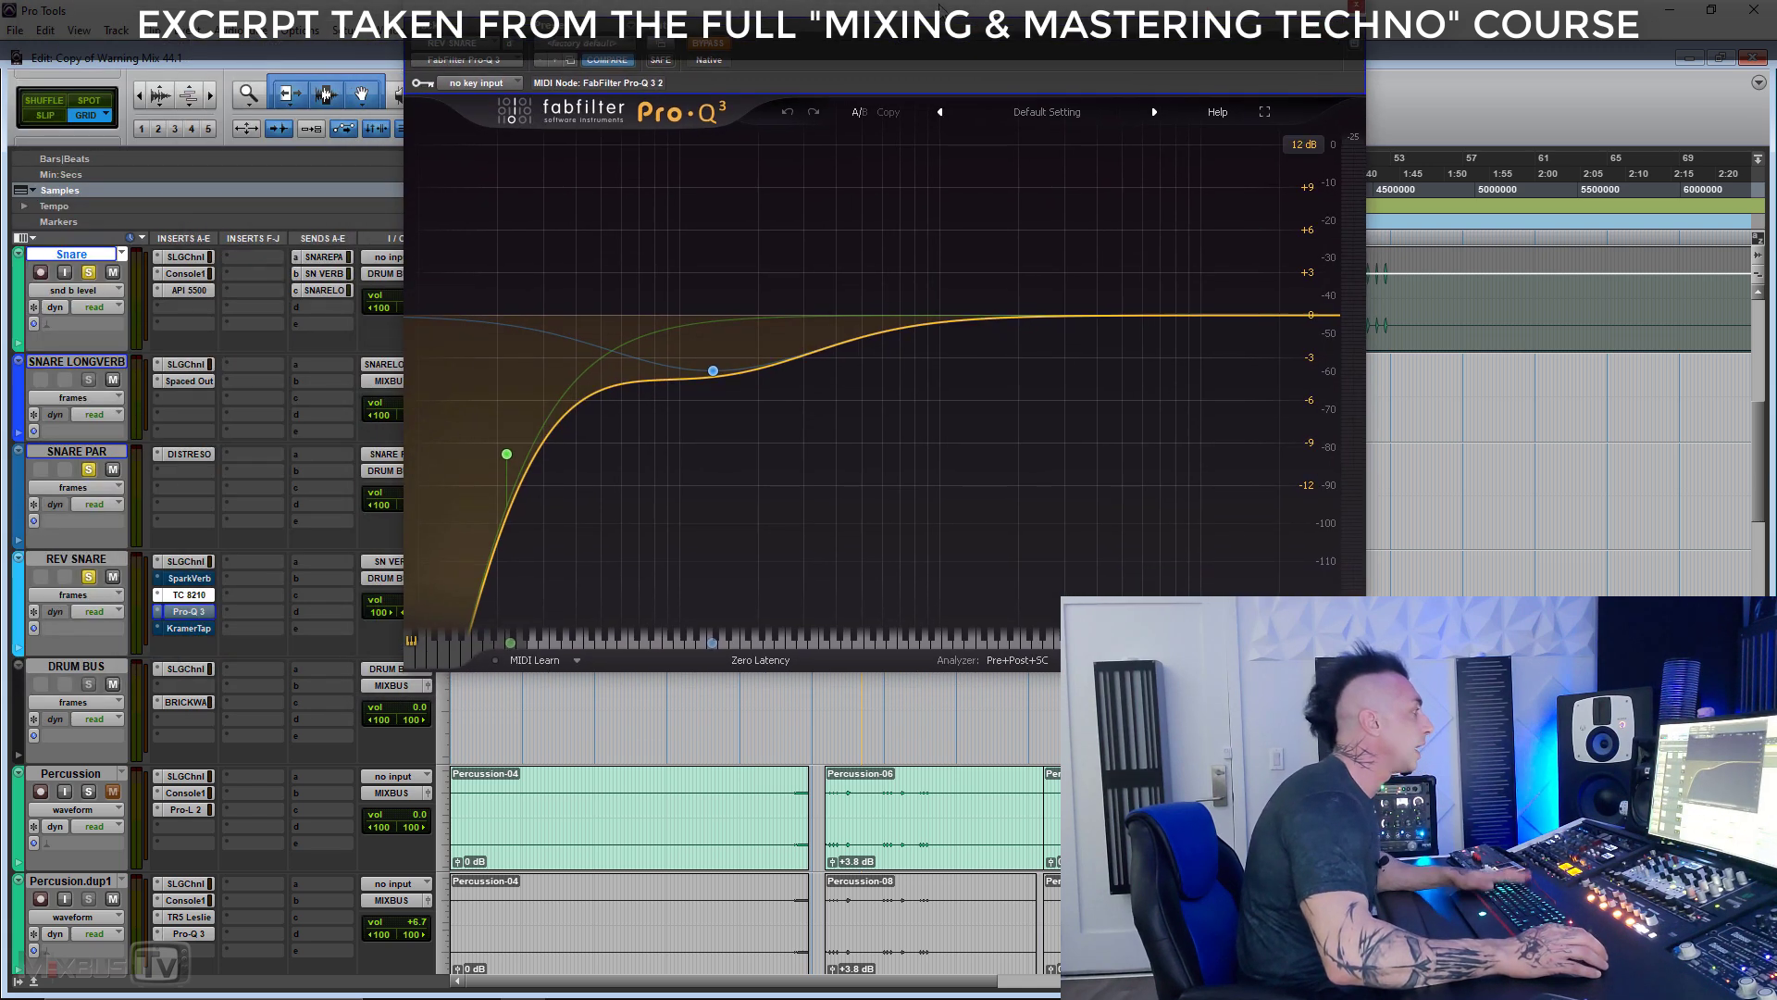
{"action": "left_click", "coordinate": [713, 48]}
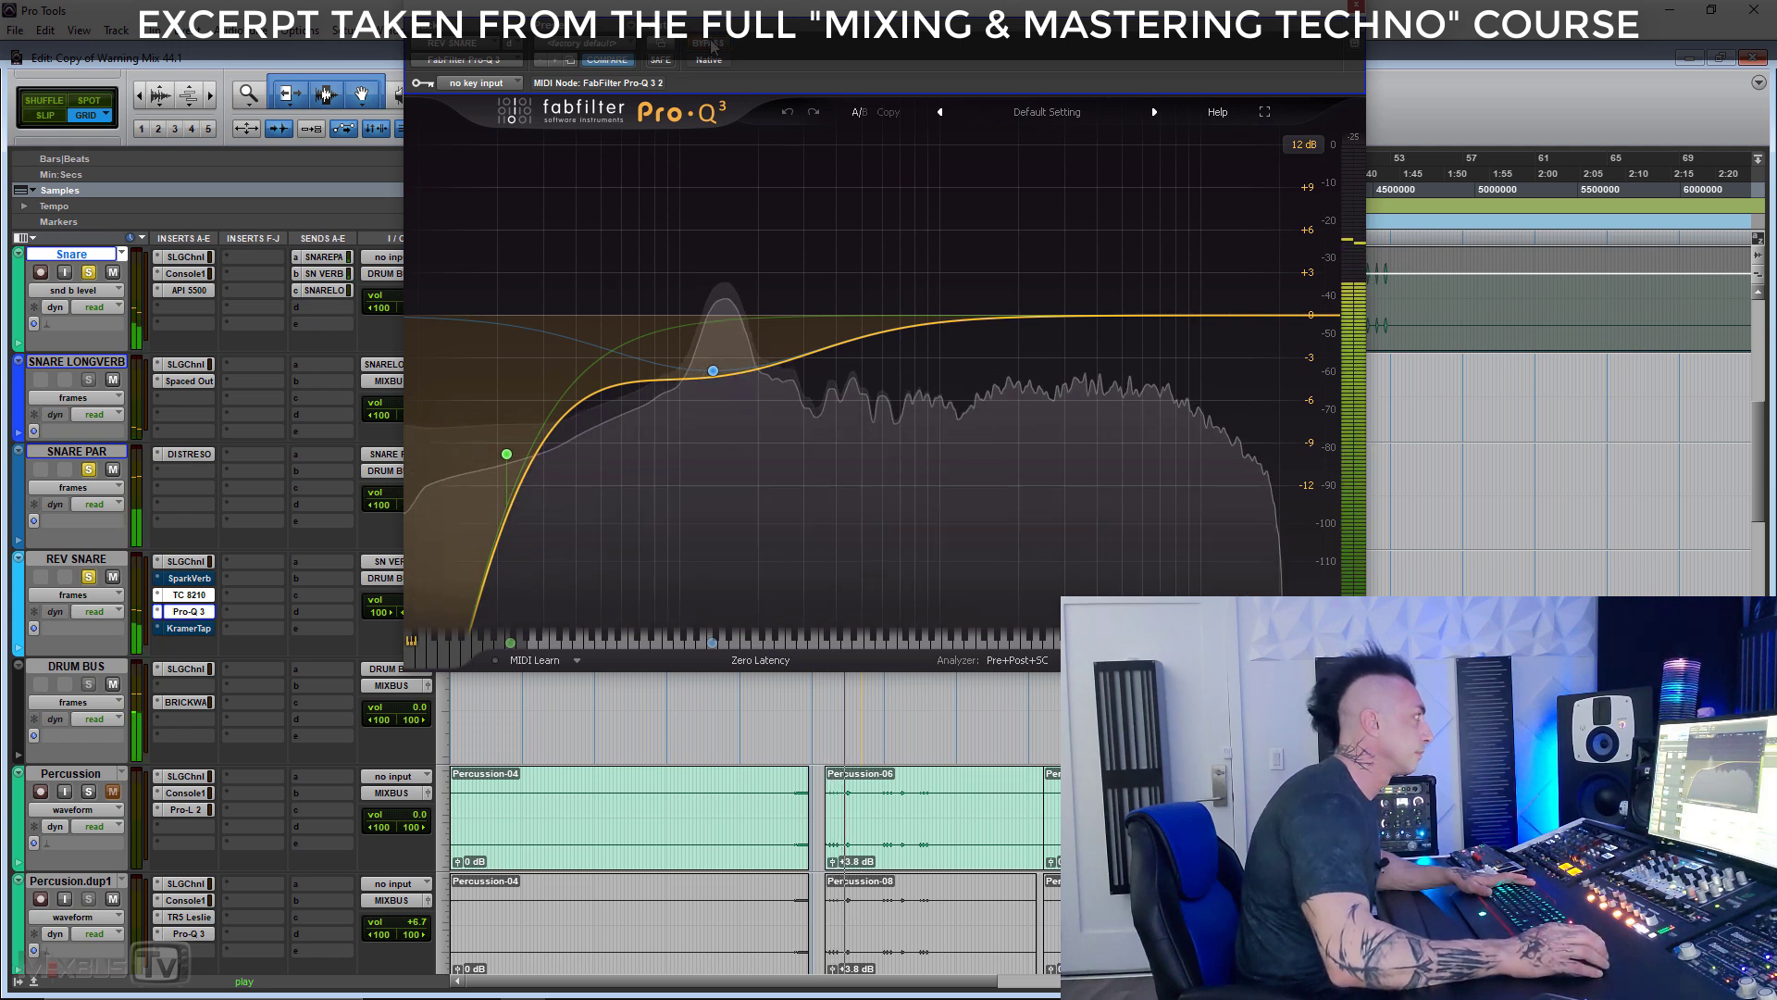
Compare the Kramer Tape on REV SNARE bypassed and active during playback, then close it and the Pro-Q 3
{"action": "left_click", "coordinate": [175, 627]}
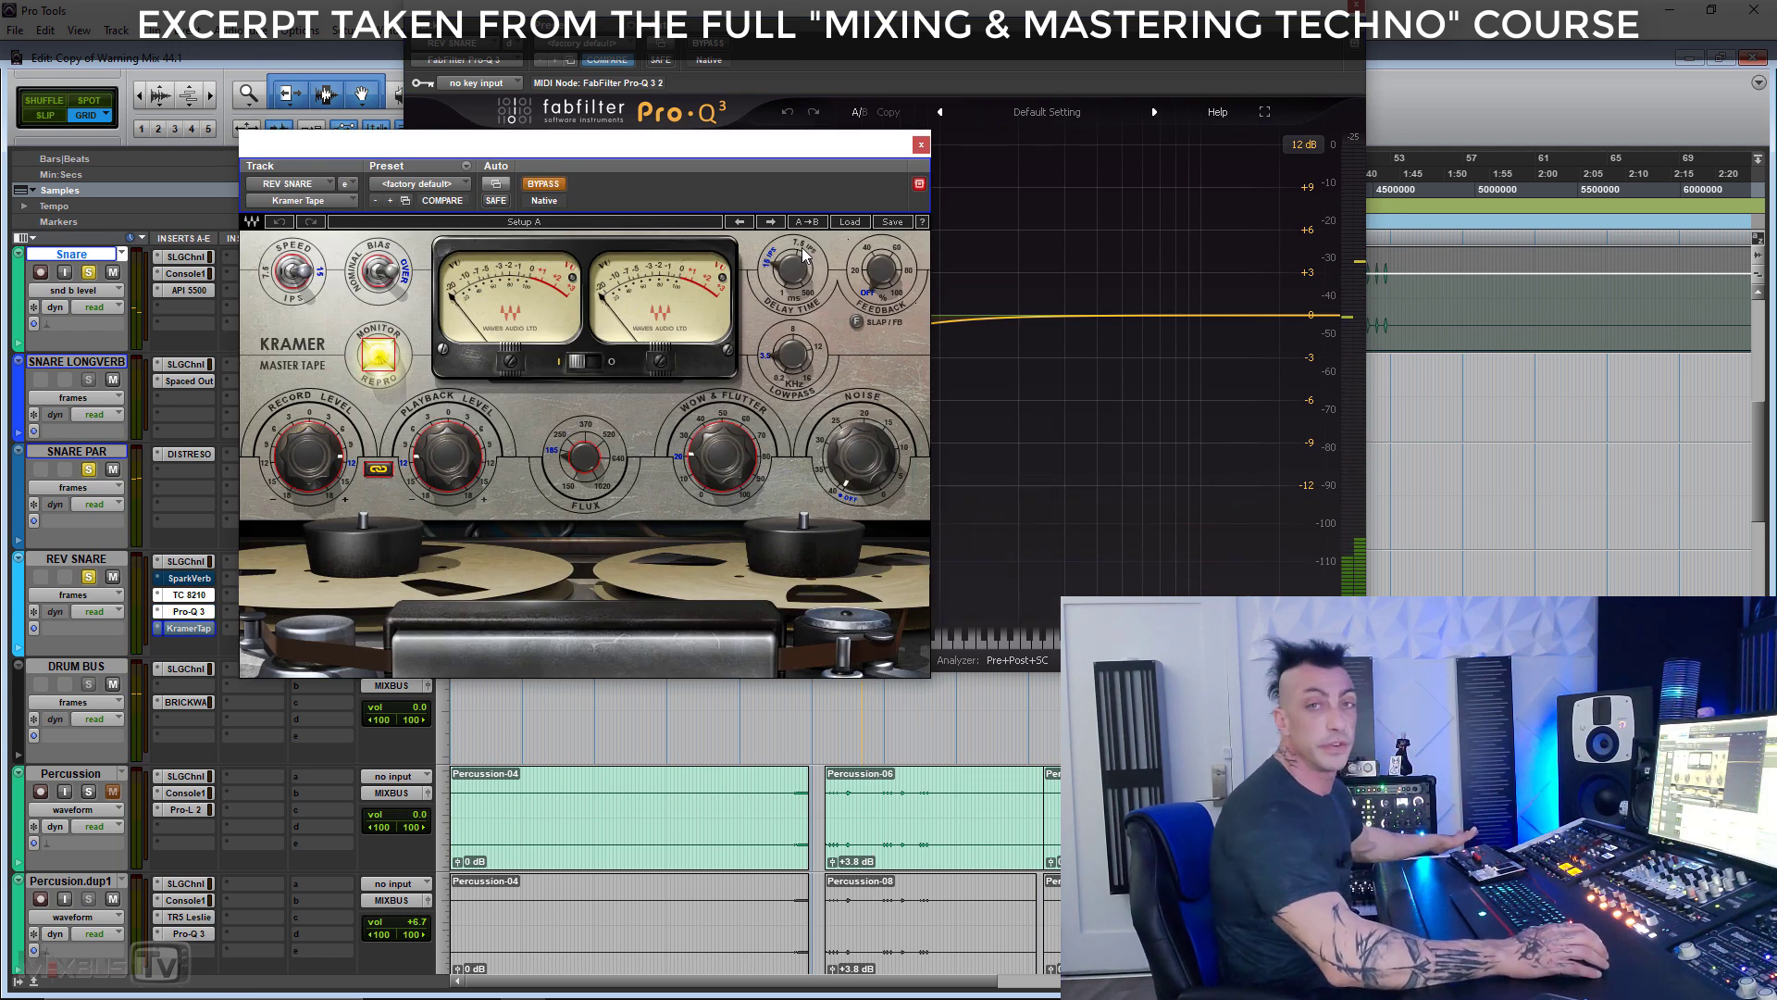
{"action": "left_click", "coordinate": [554, 188]}
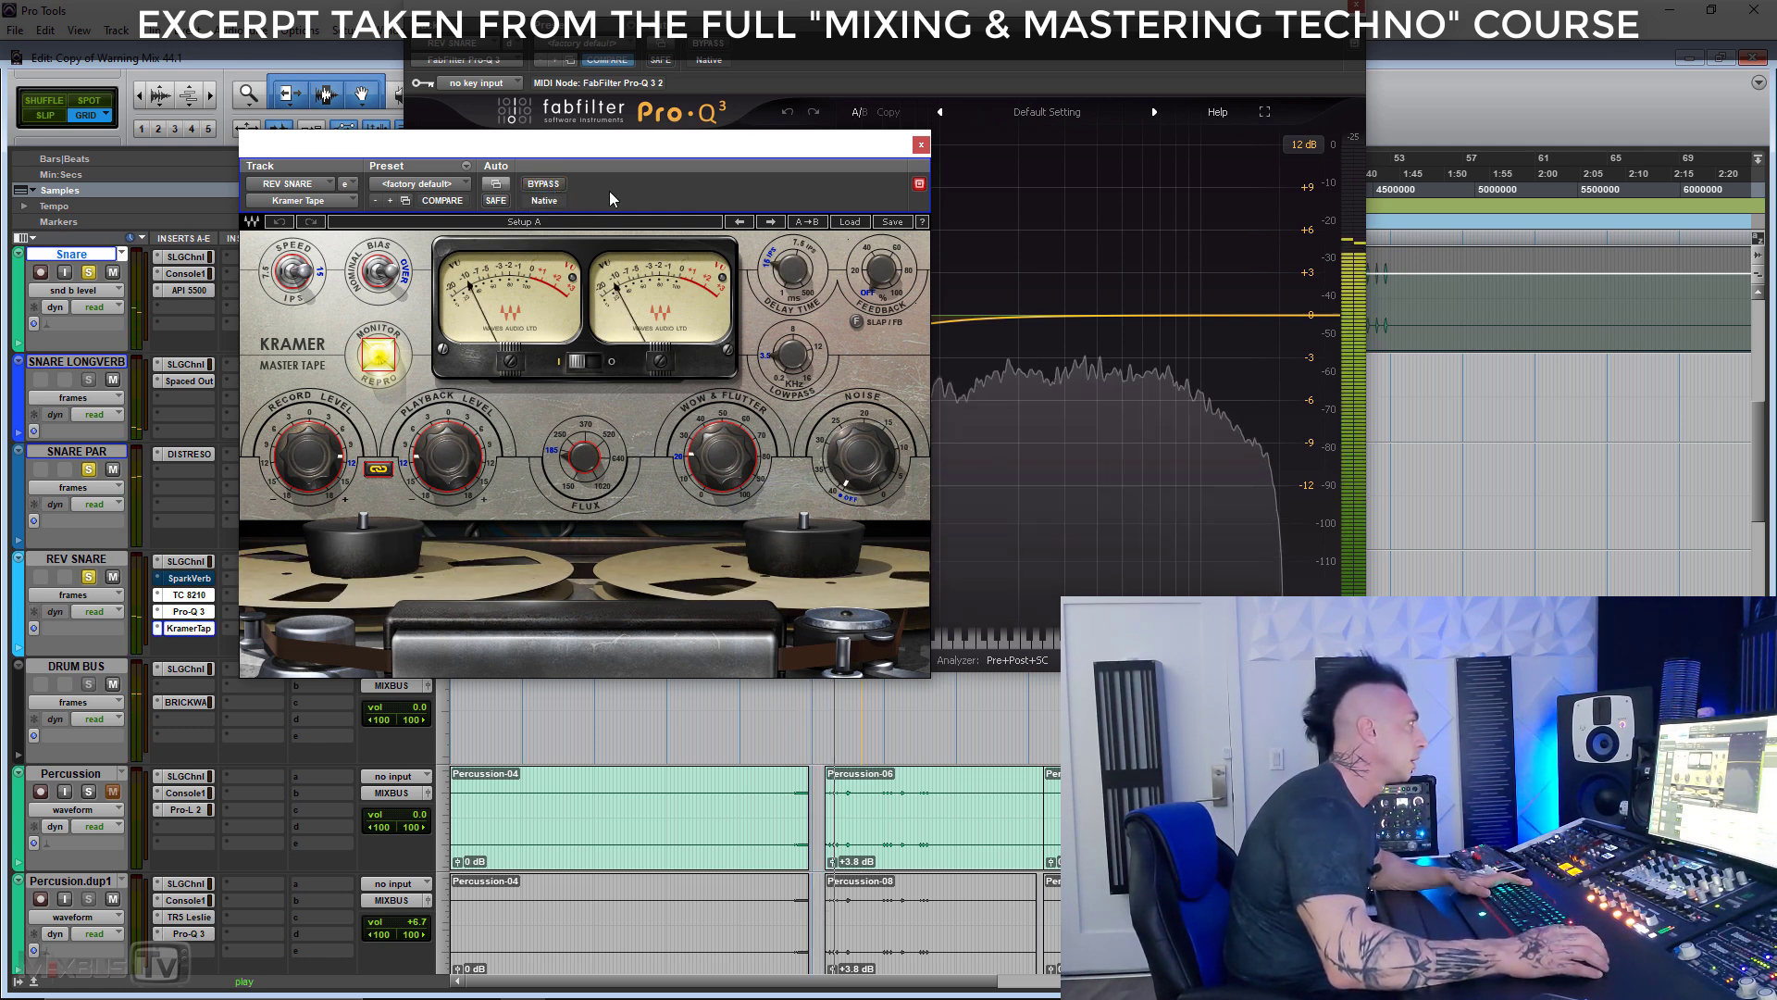
{"action": "left_click", "coordinate": [536, 181]}
{"action": "left_click", "coordinate": [537, 181]}
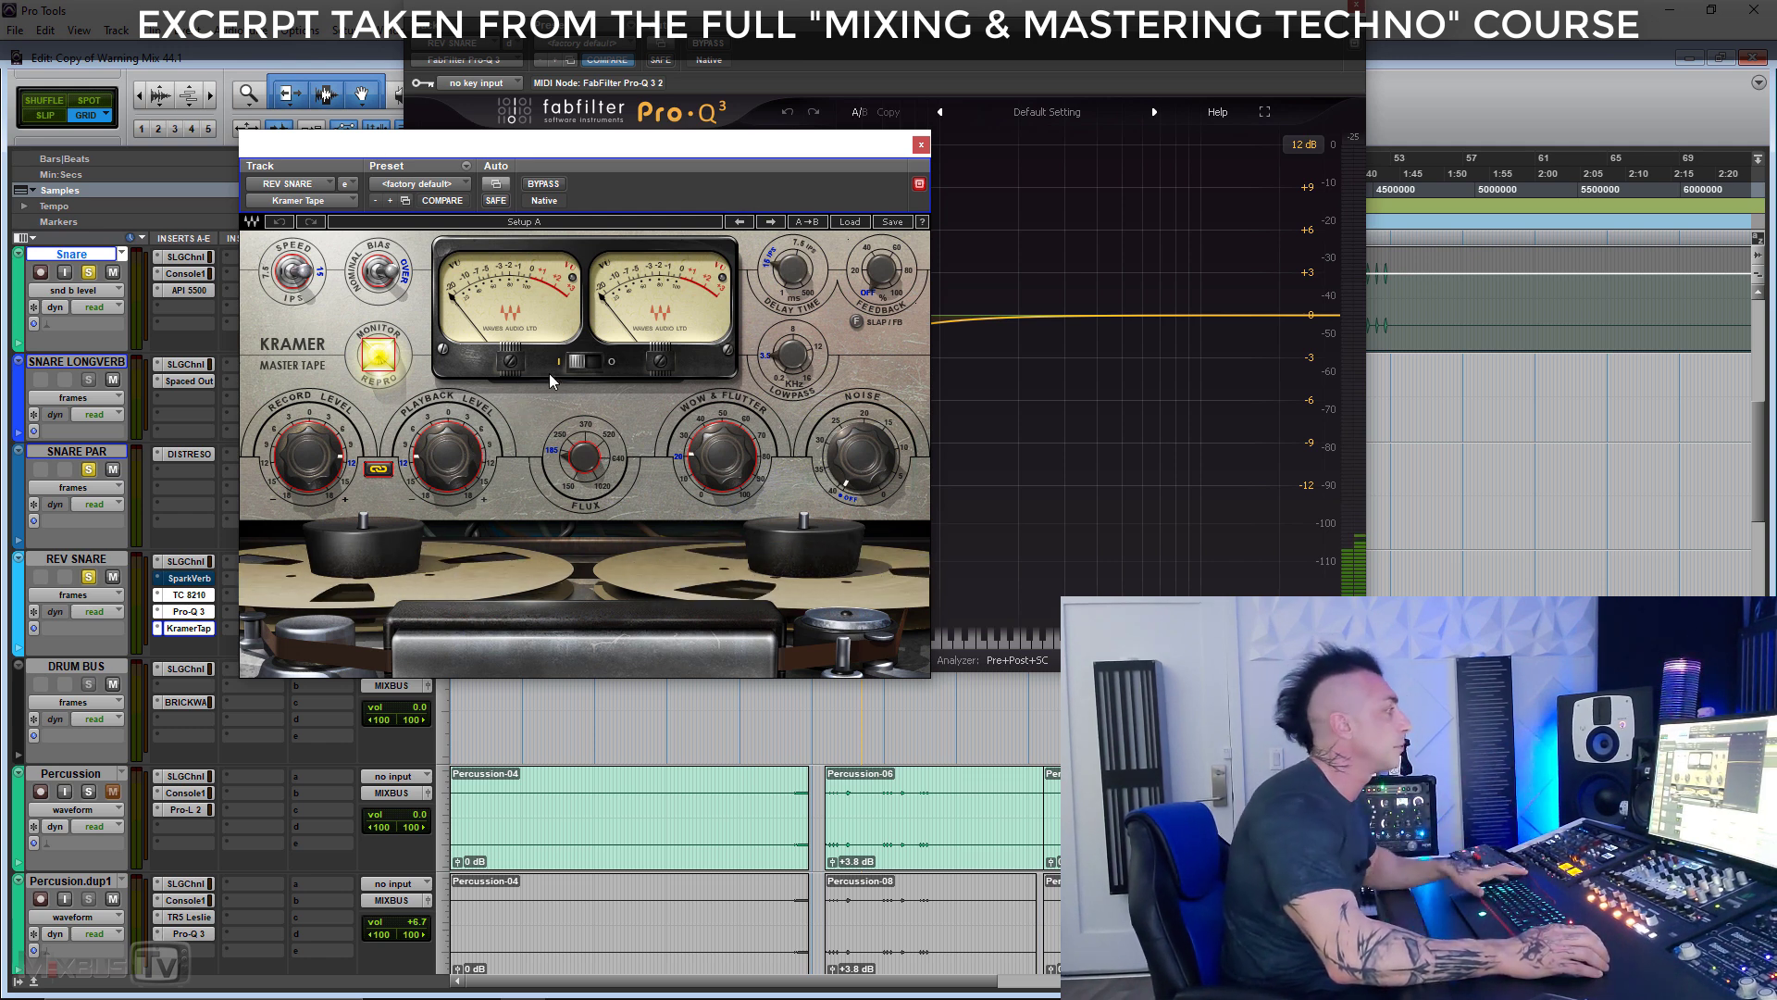
{"action": "key", "text": "space"}
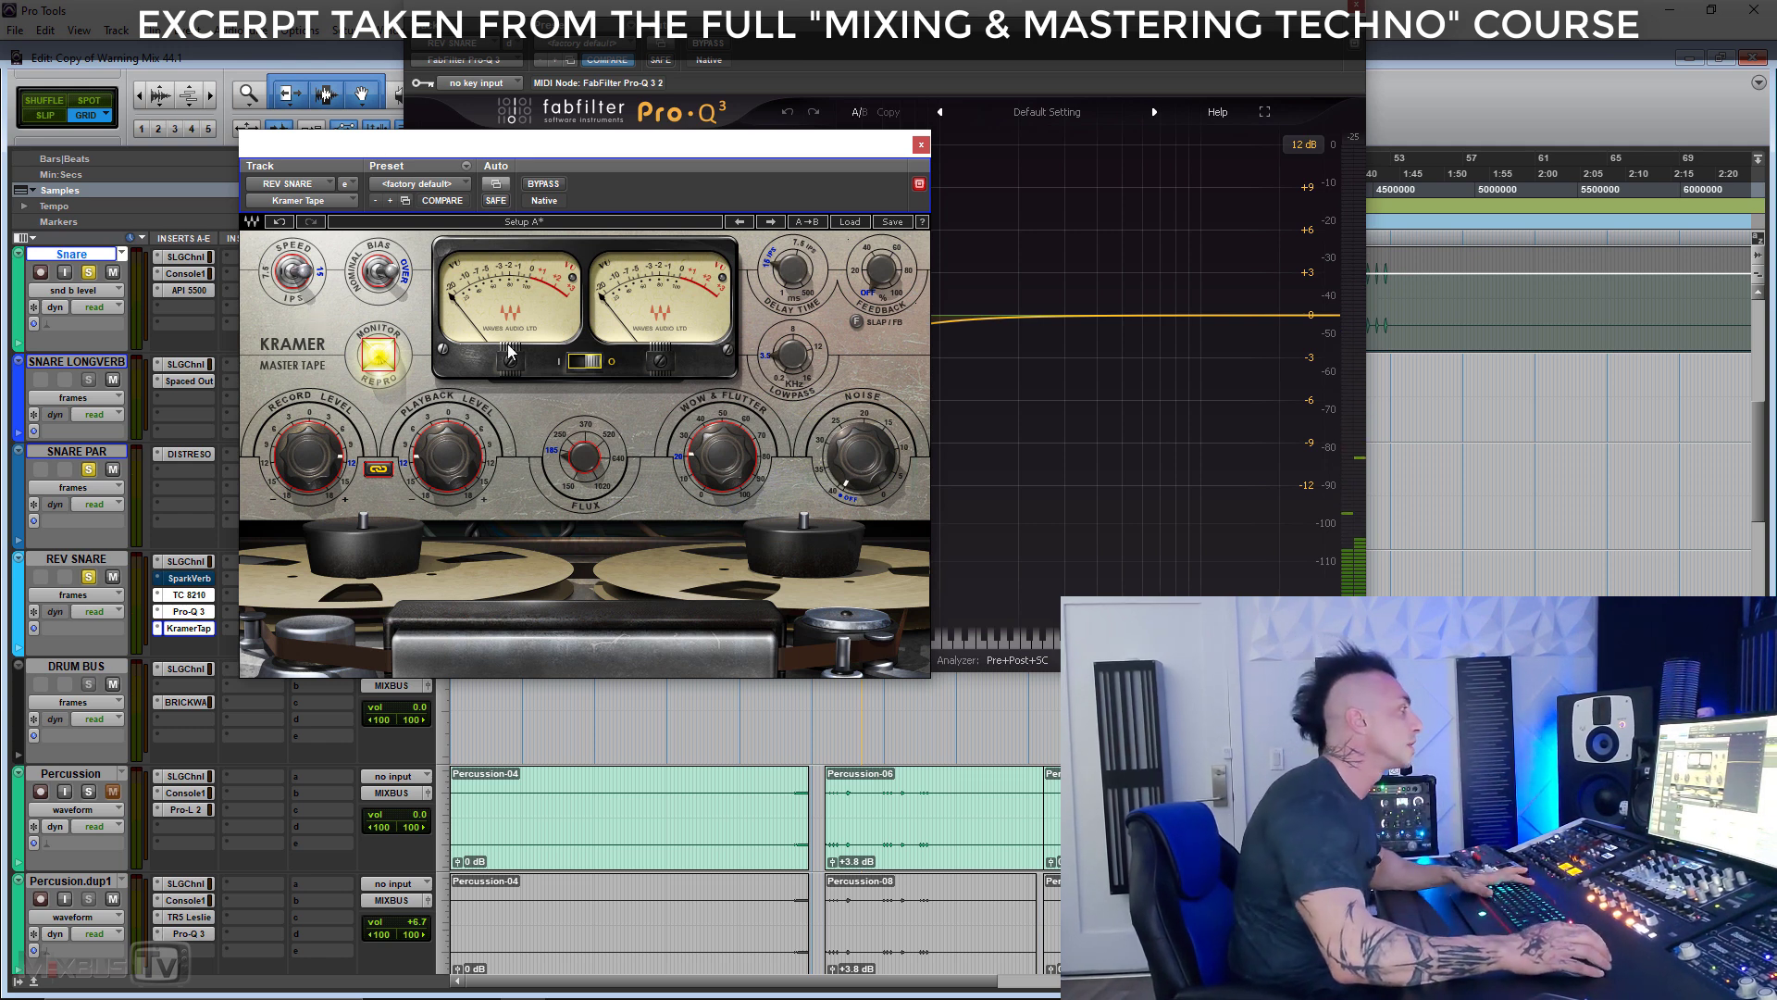
{"action": "left_click", "coordinate": [920, 147]}
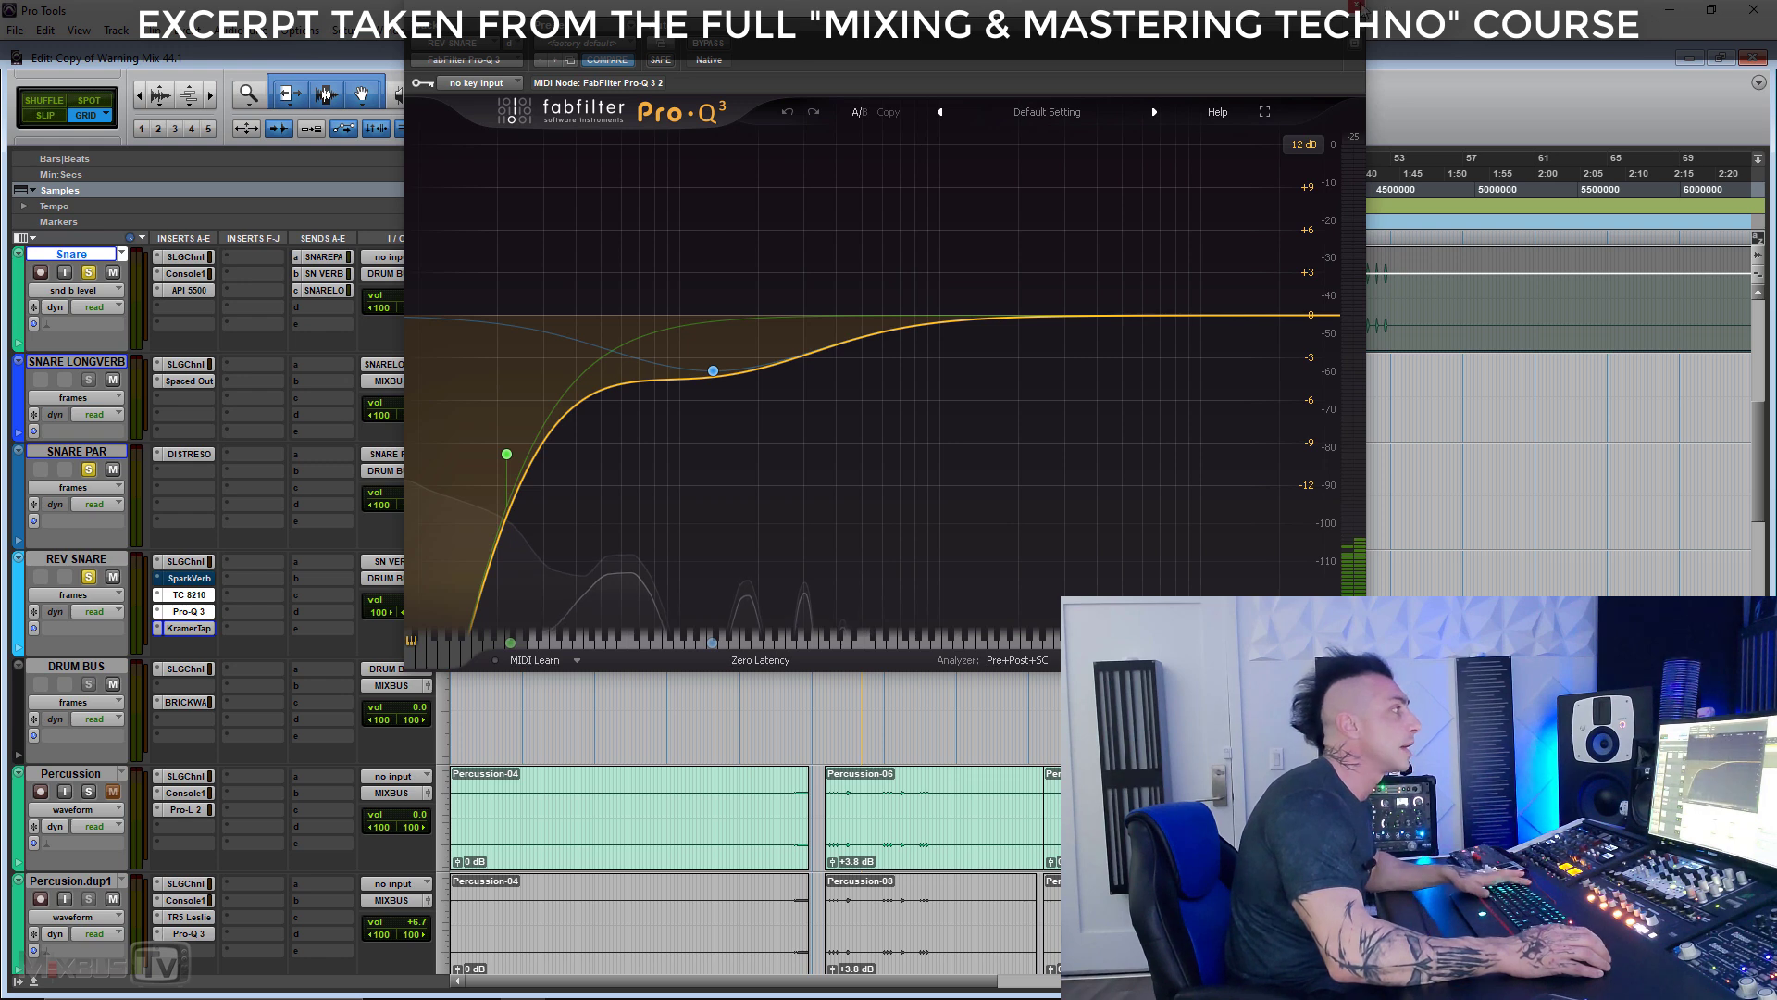
{"action": "left_click", "coordinate": [1358, 10]}
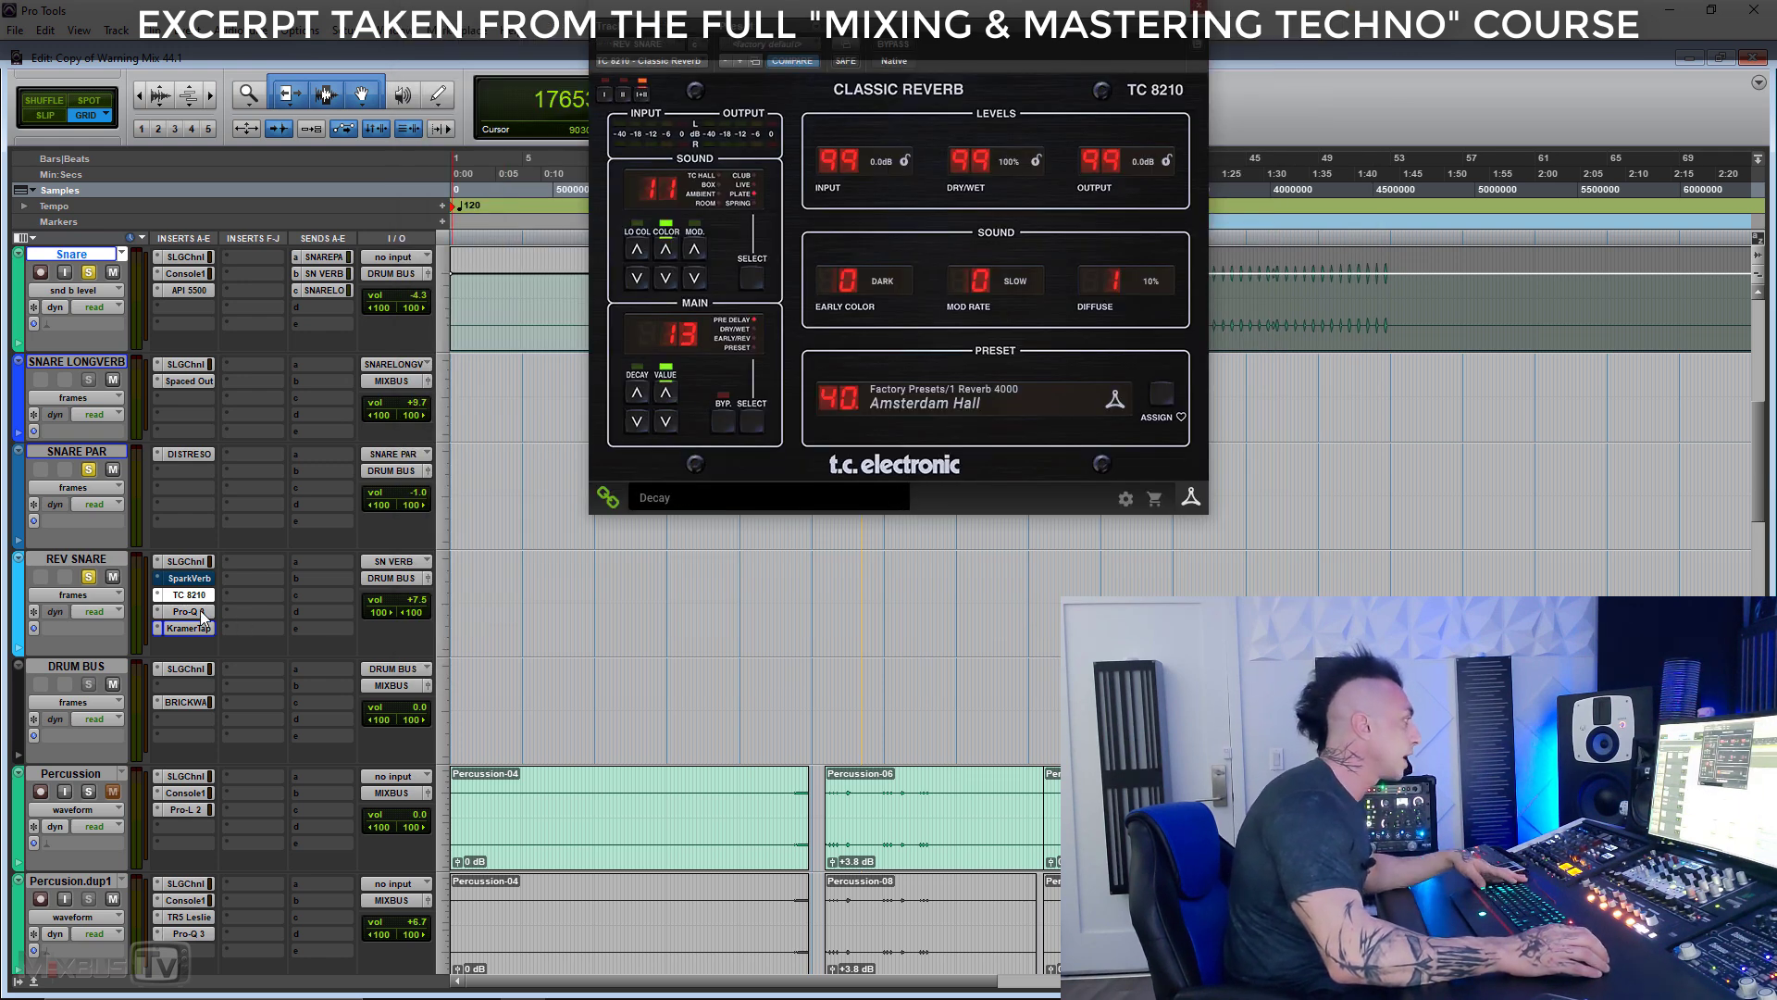
Play the soloed snare and re-enable the bypassed Pro-Q 3 and Kramer Tape inserts on REV SNARE, then close the TC 8210
{"action": "key", "text": "space"}
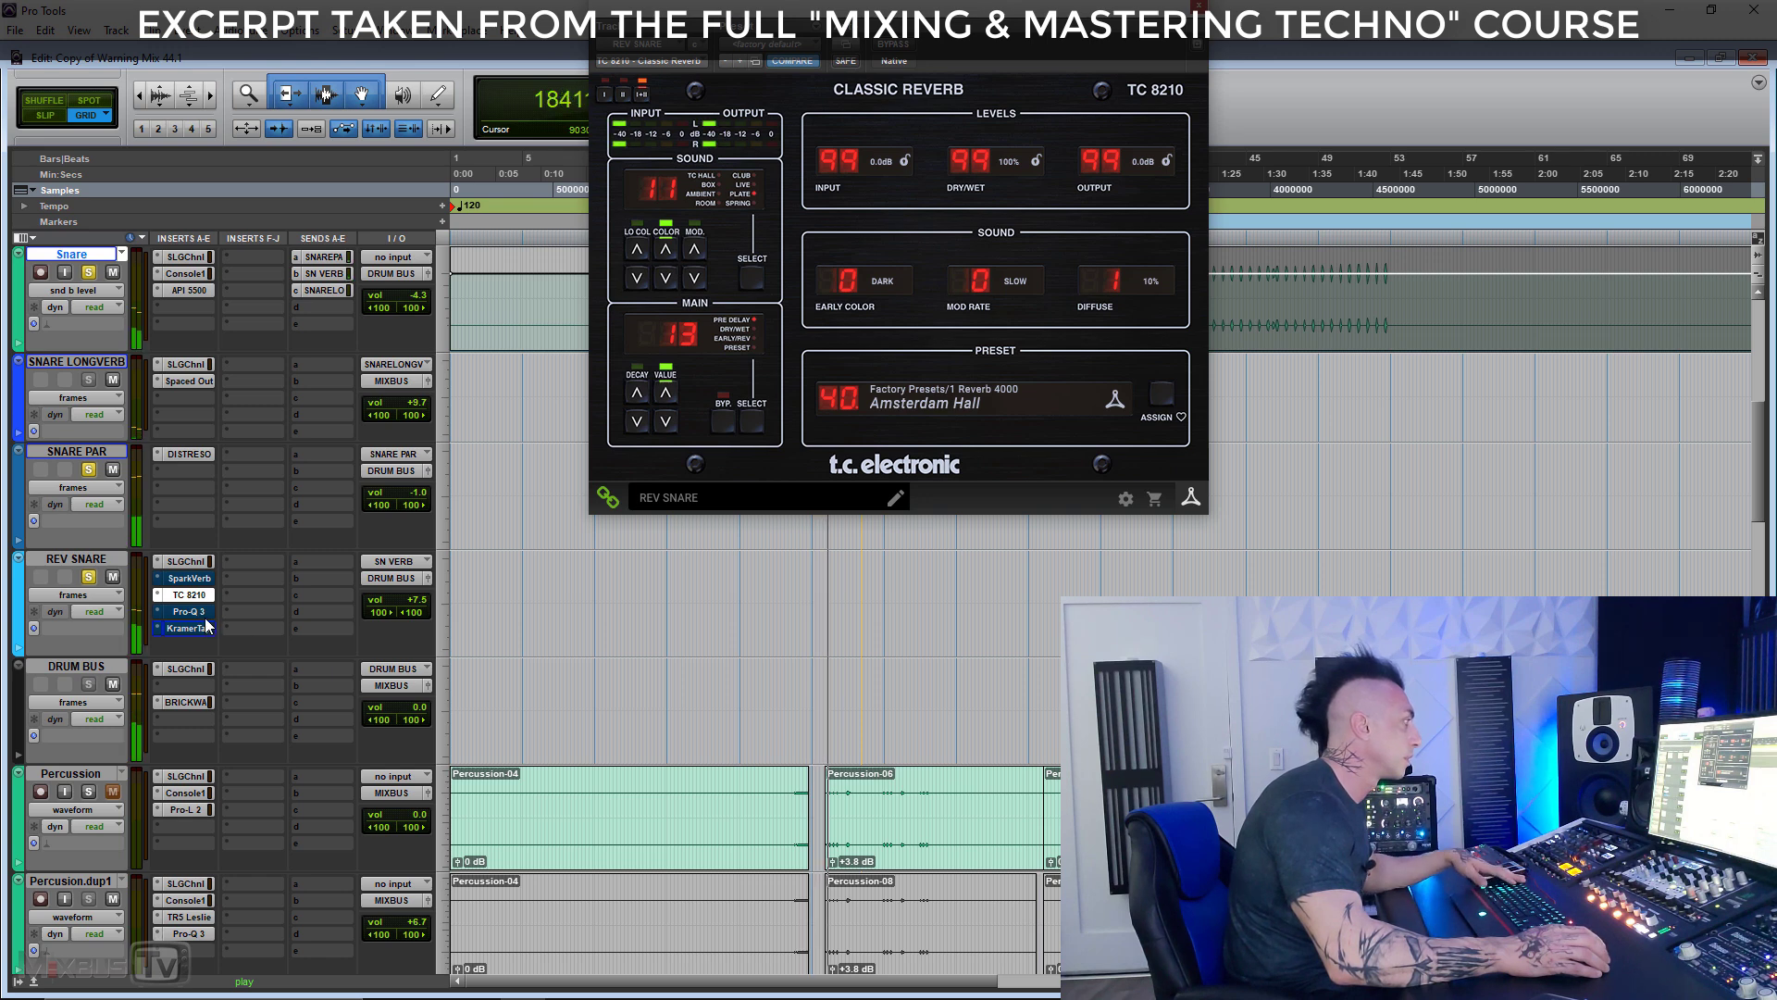
{"action": "left_click", "coordinate": [188, 611], "text": "ctrl"}
{"action": "left_click", "coordinate": [196, 629], "text": "ctrl"}
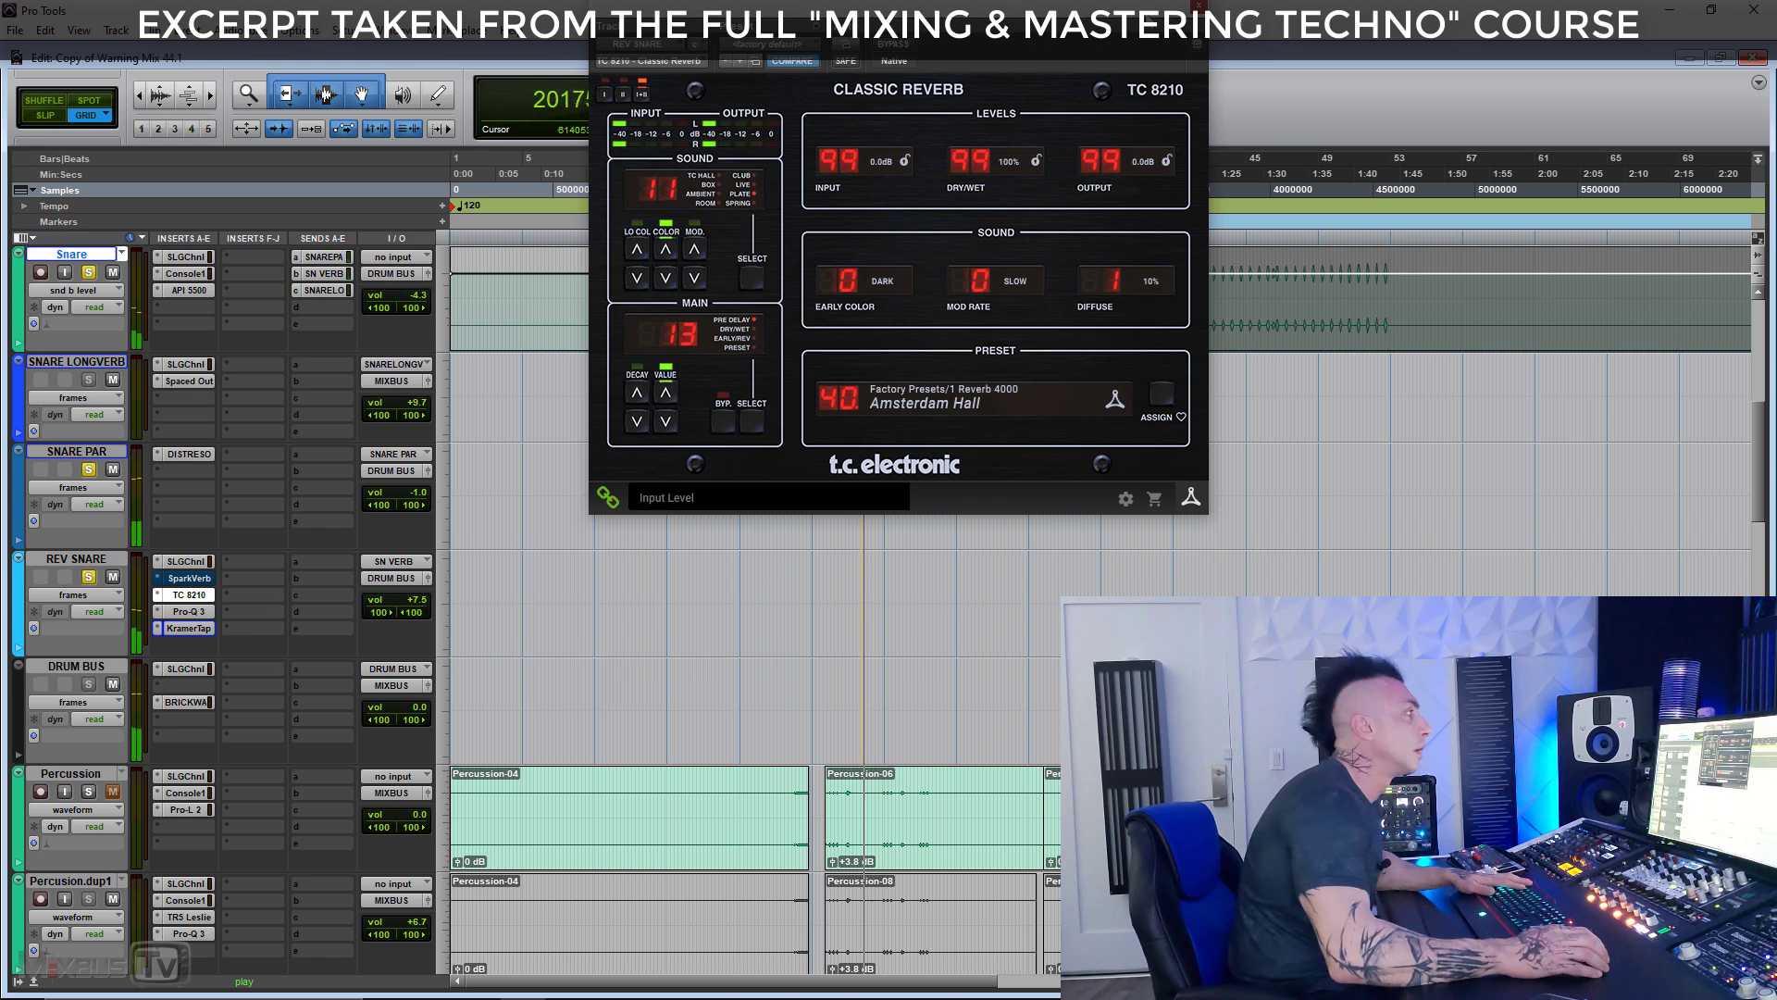
{"action": "left_click", "coordinate": [189, 595]}
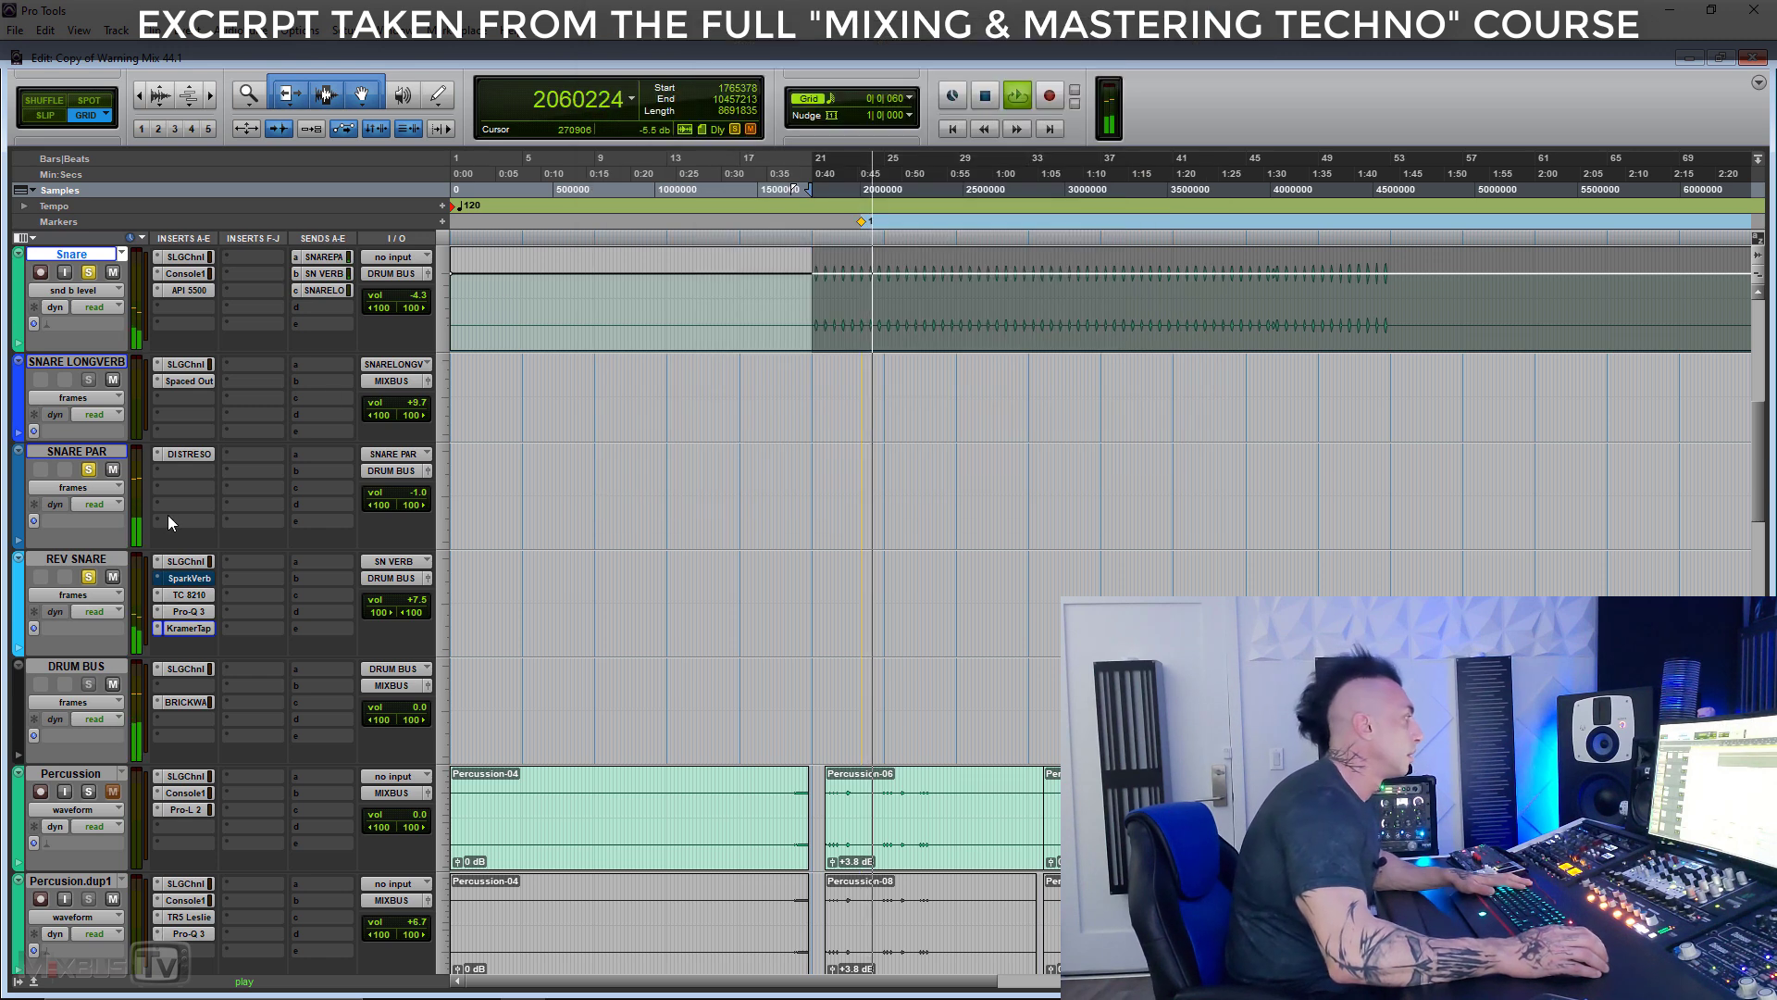
Clear all track solos, mute REV SNARE and play the full mix from the start of the snare selection
{"action": "key", "text": "space"}
{"action": "left_click", "coordinate": [97, 575], "text": "alt"}
{"action": "left_click", "coordinate": [110, 578]}
{"action": "key", "text": "space"}
{"action": "key", "text": "ctrl+bracketleft"}
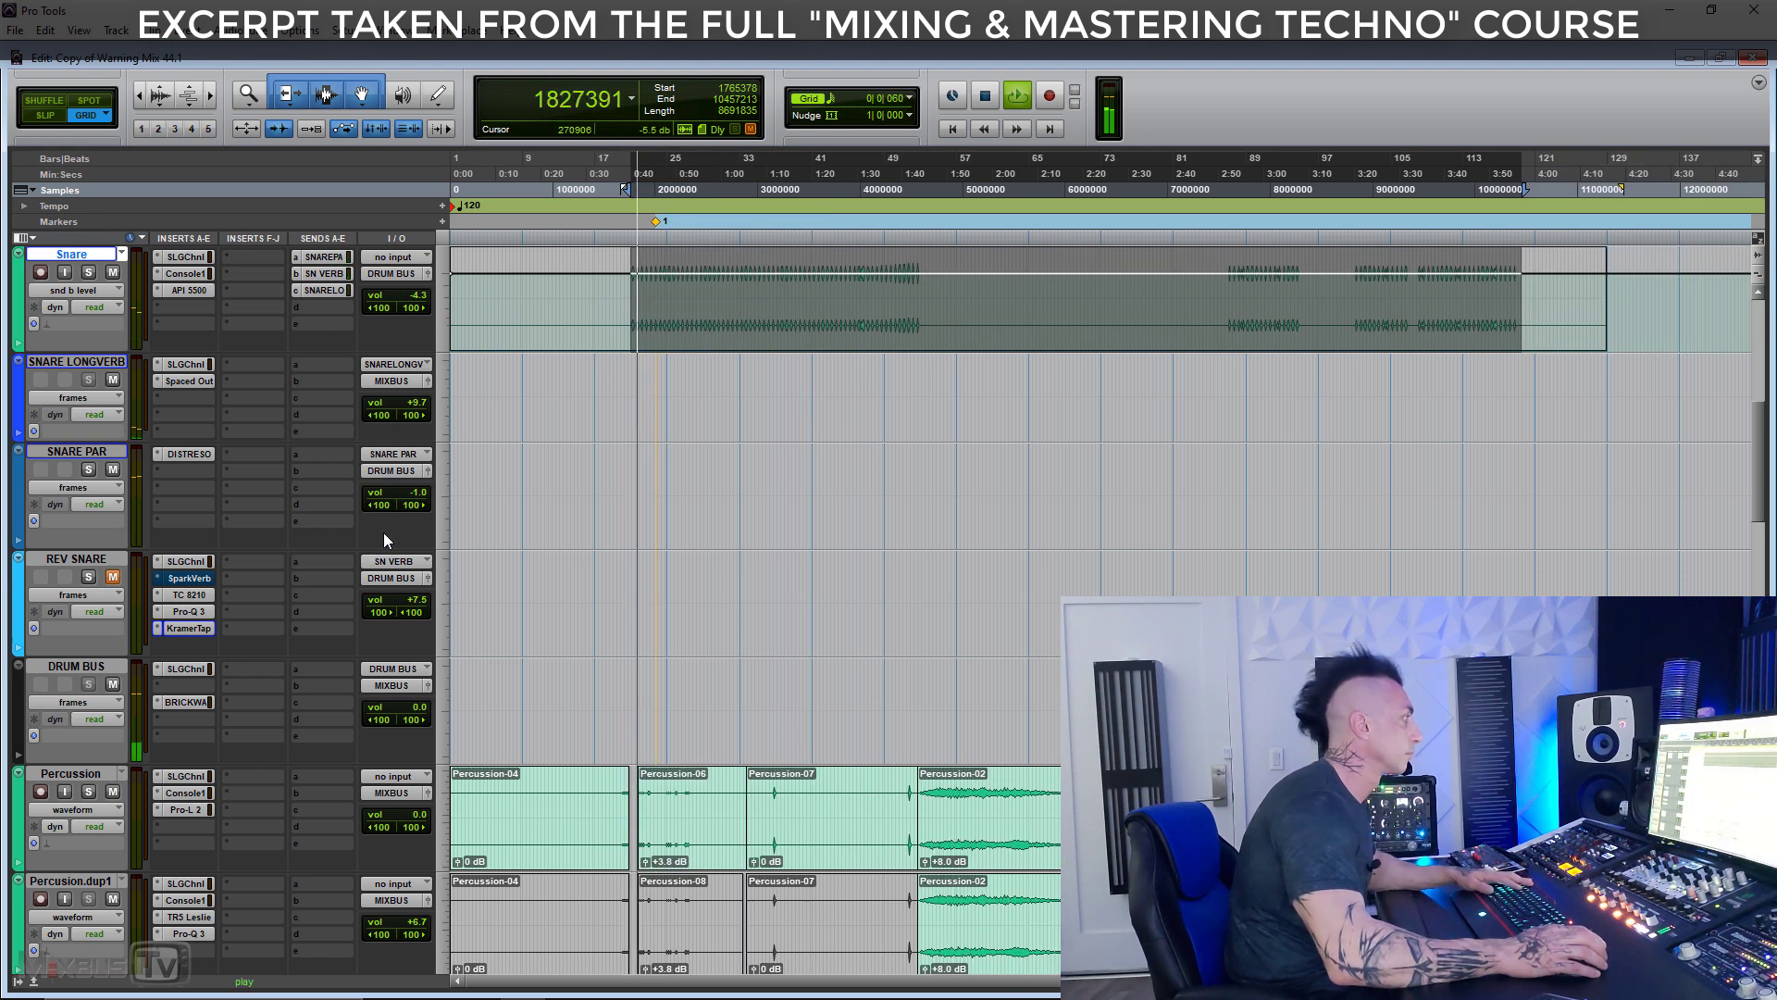
Unmute REV SNARE while the mix plays to compare it with the reverb, then stop playback
{"action": "scroll", "coordinate": [383, 531], "scroll_direction": "up", "scroll_amount": 3}
{"action": "scroll", "coordinate": [361, 558], "scroll_direction": "down", "scroll_amount": 3}
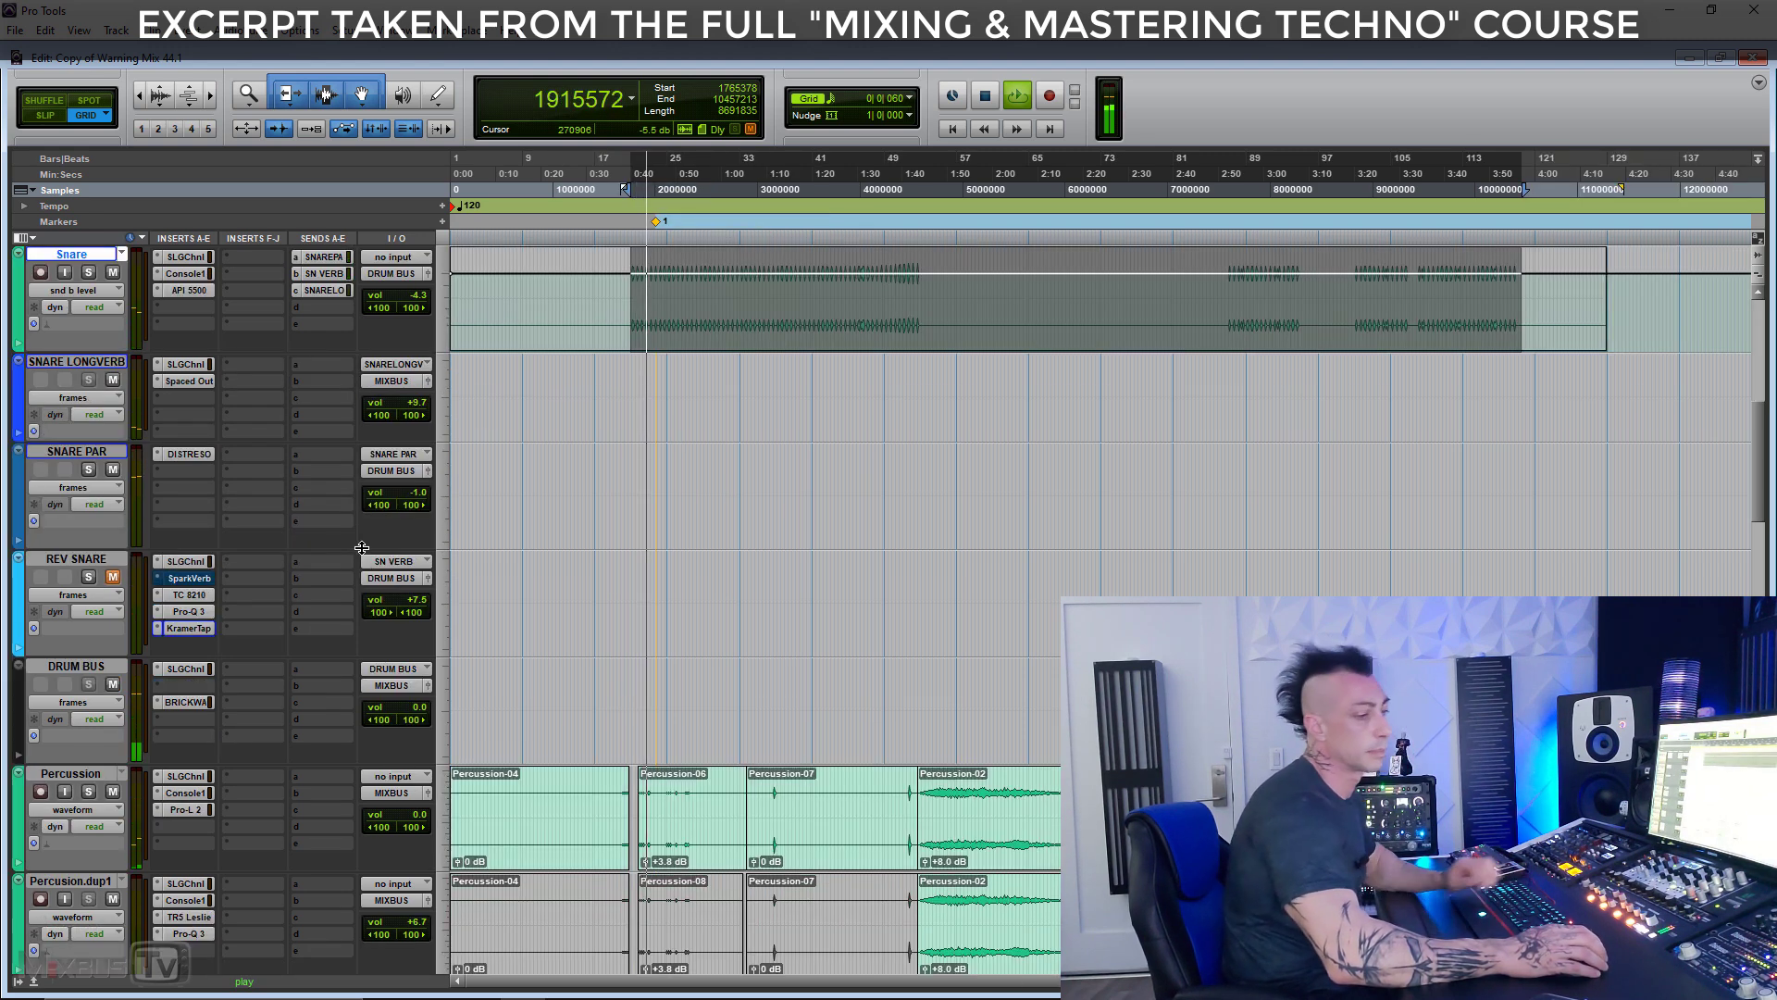
{"action": "left_click", "coordinate": [113, 577]}
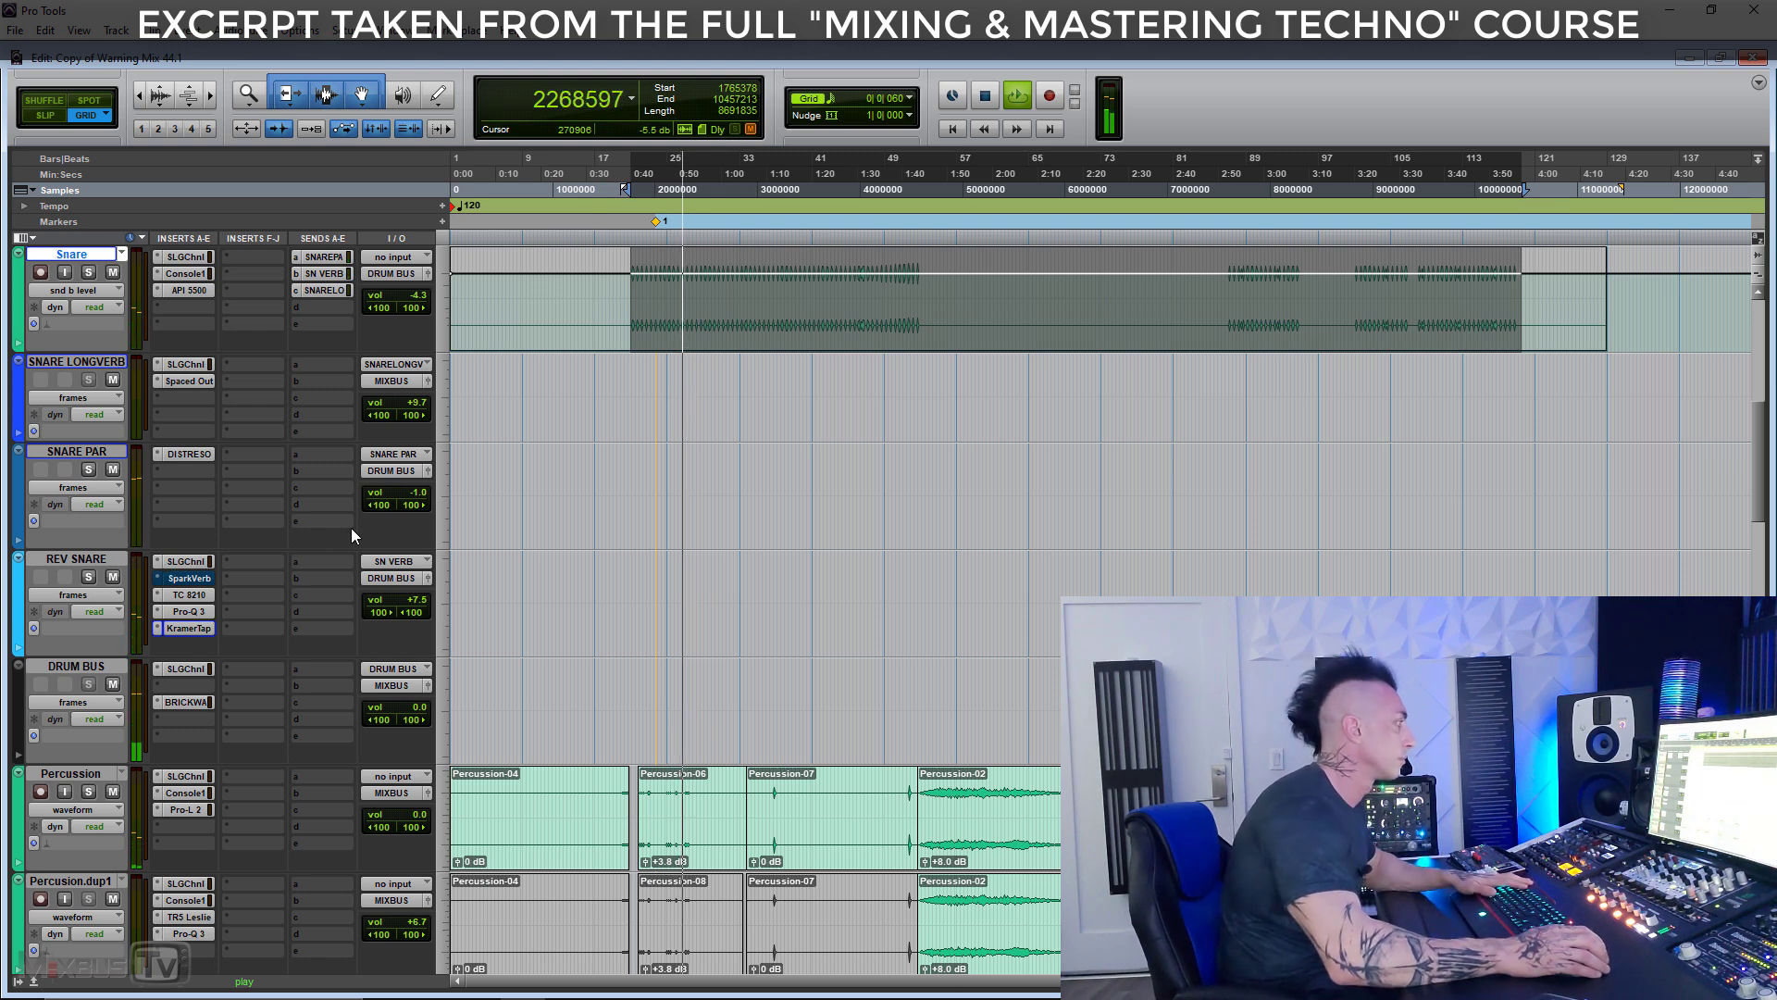
{"action": "key", "text": "space"}
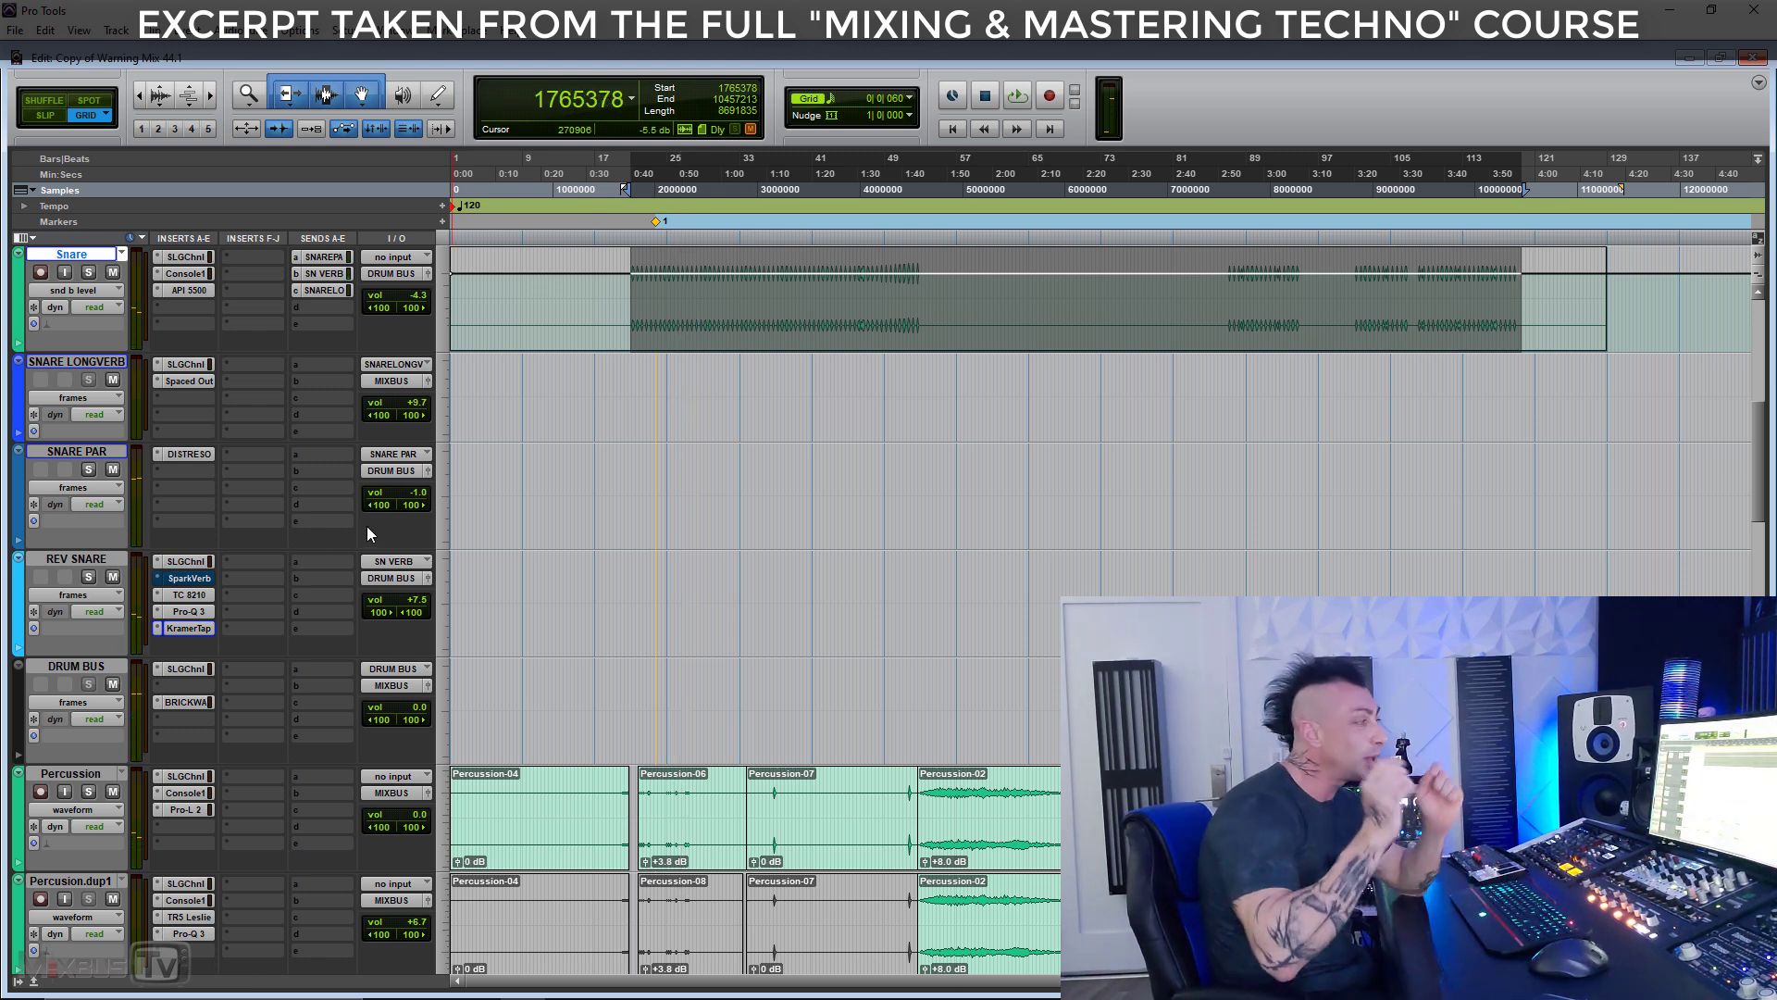